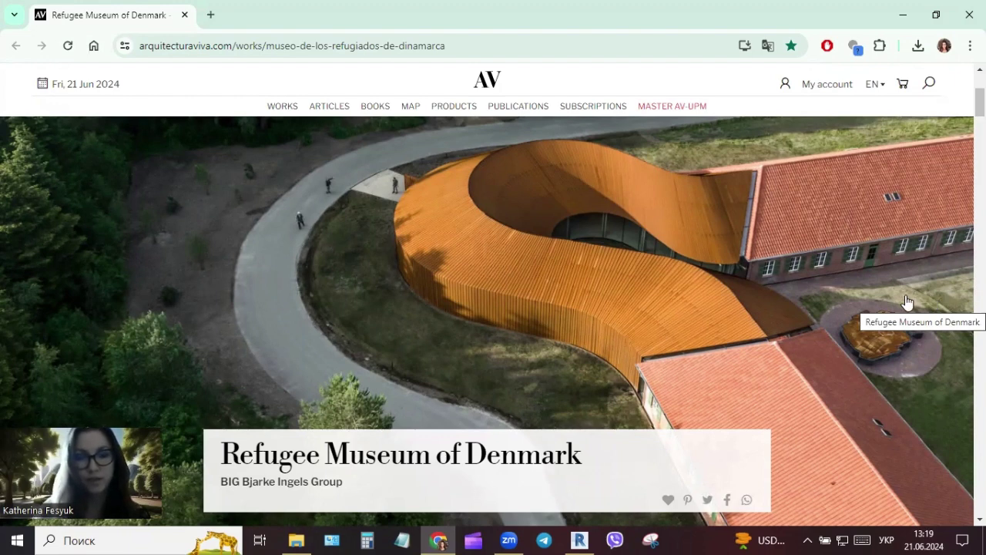
Scroll through the Arquitectura Viva photos and project details of the Refugee Museum of Denmark.
scroll(894, 302, down, 3)
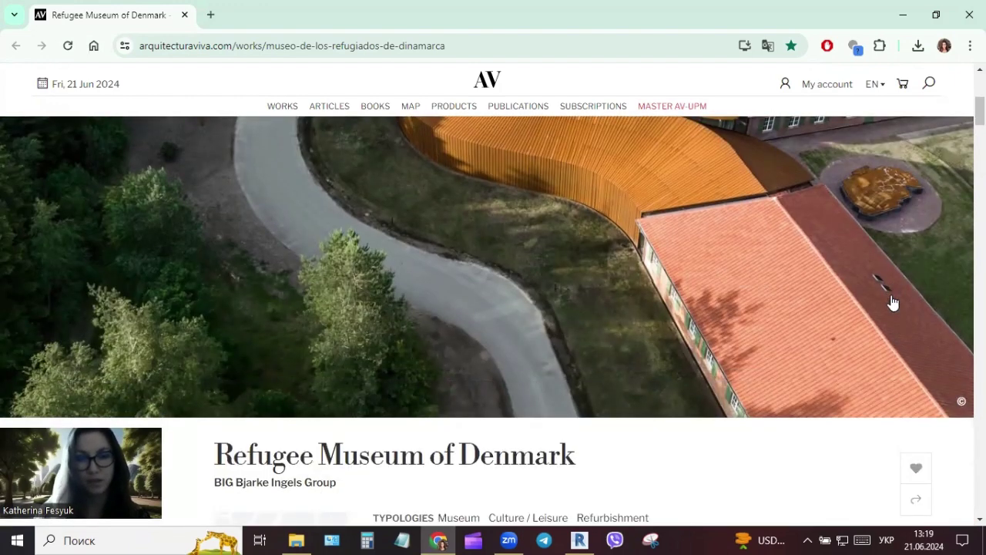
scroll(893, 302, down, 2)
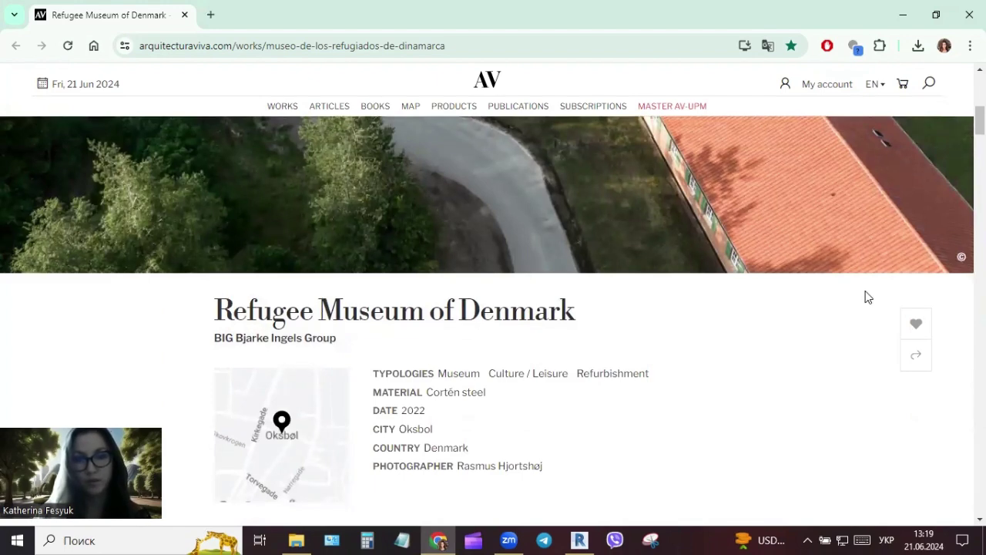
scroll(863, 291, up, 5)
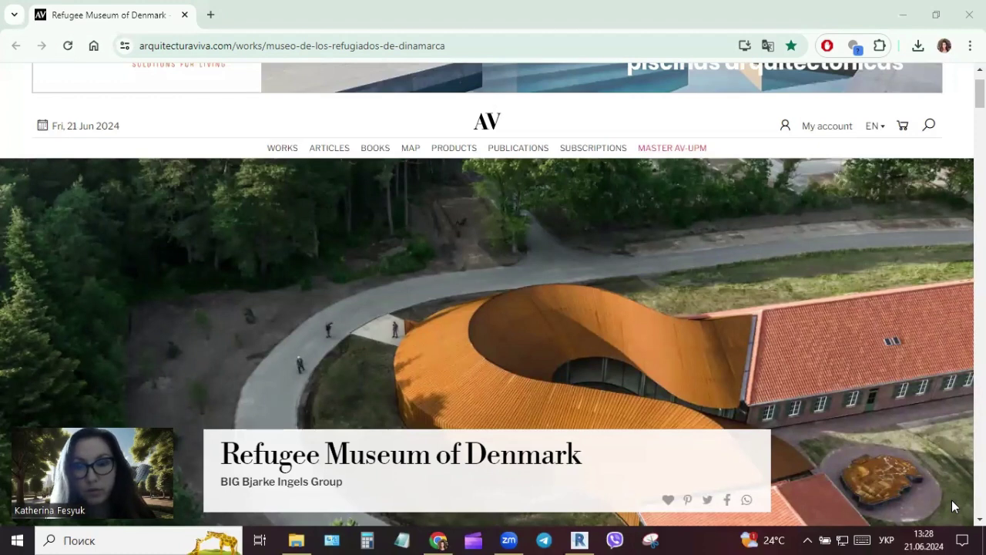
scroll(951, 500, down, 1)
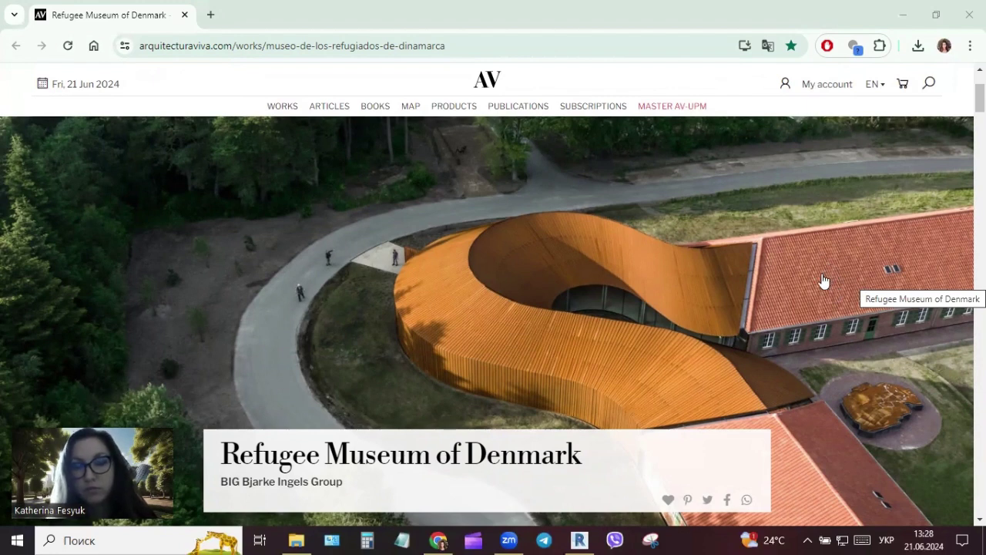
scroll(459, 407, down, 5)
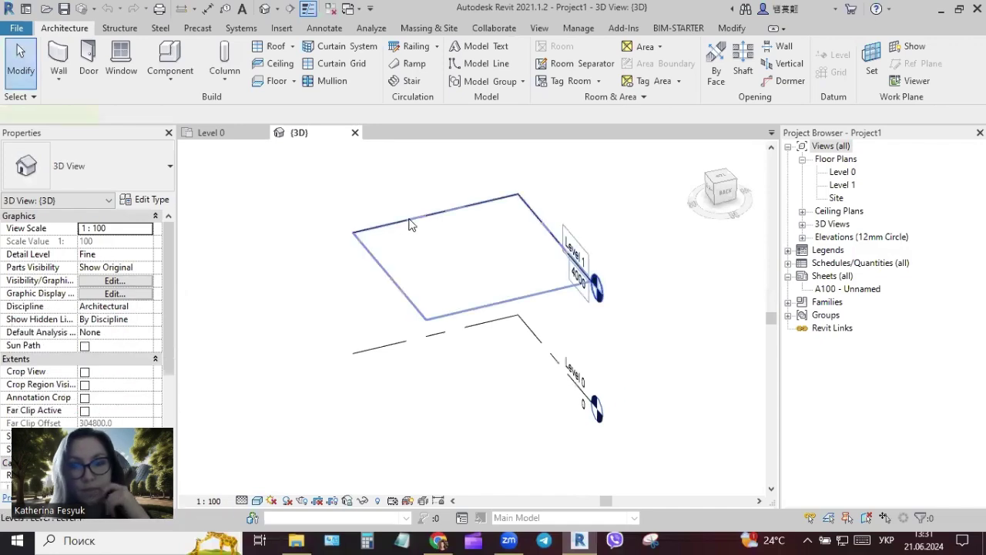
Hide the Levels category in the 3D view and draw a 44000 by 11000 model-line rectangle.
right_click(410, 224)
mouse_move(458, 235)
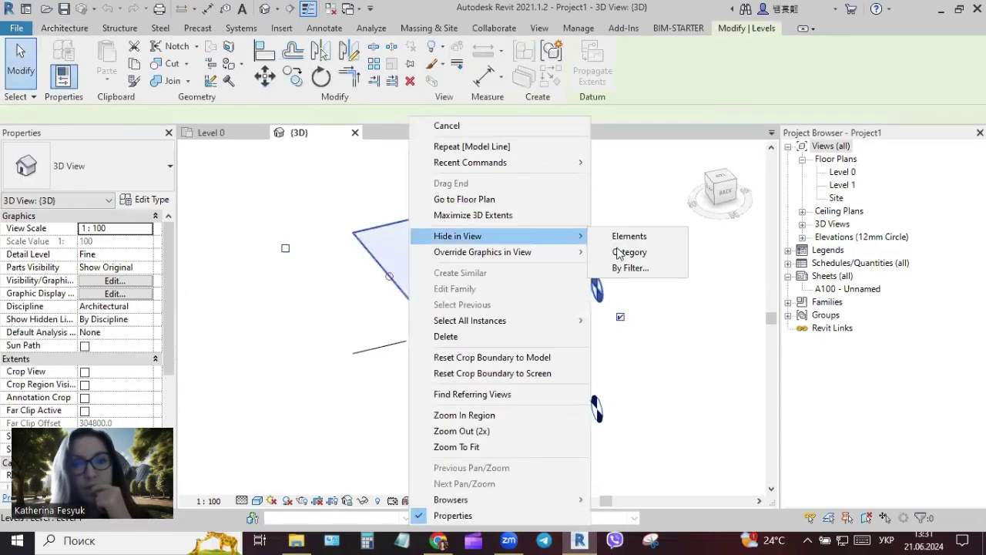
click(619, 252)
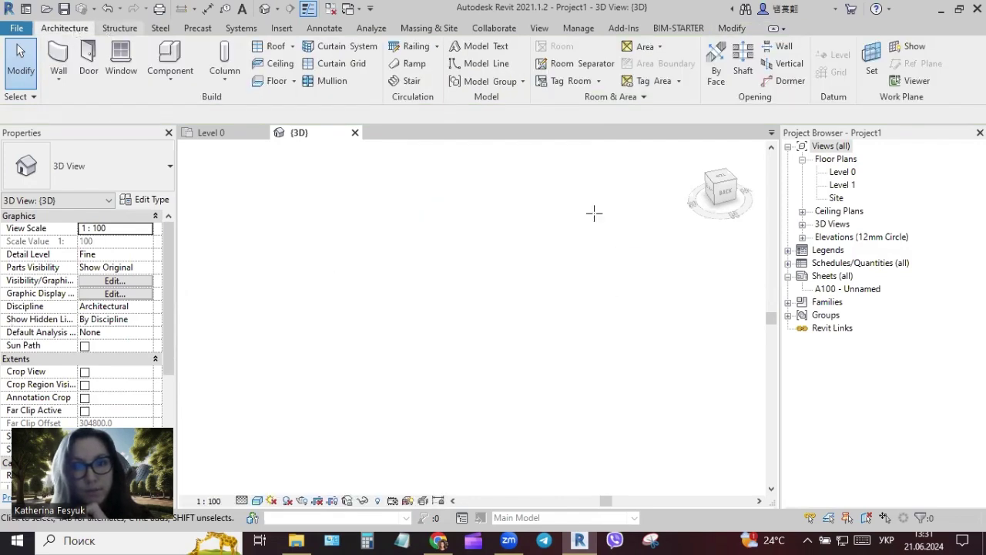
key(l)
key(i)
click(599, 48)
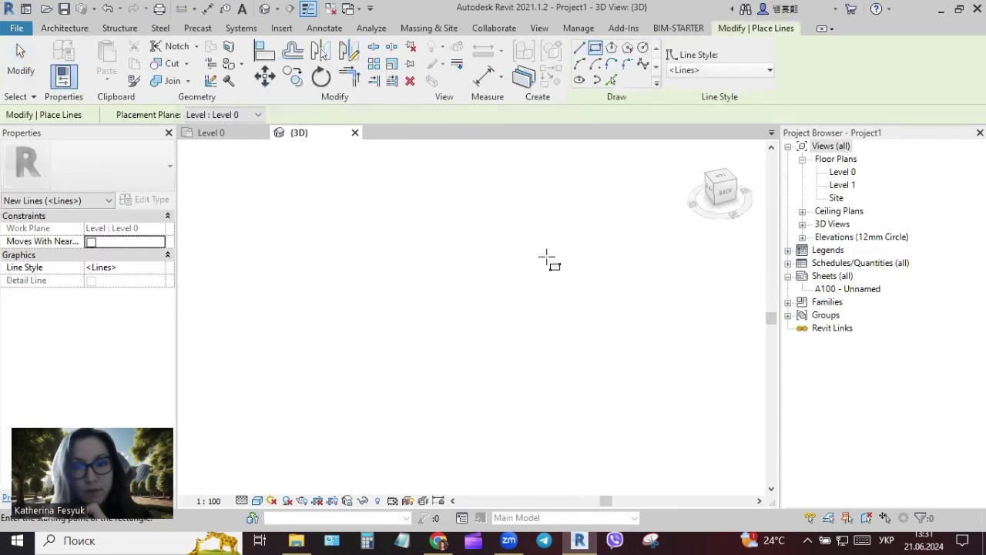
click(238, 378)
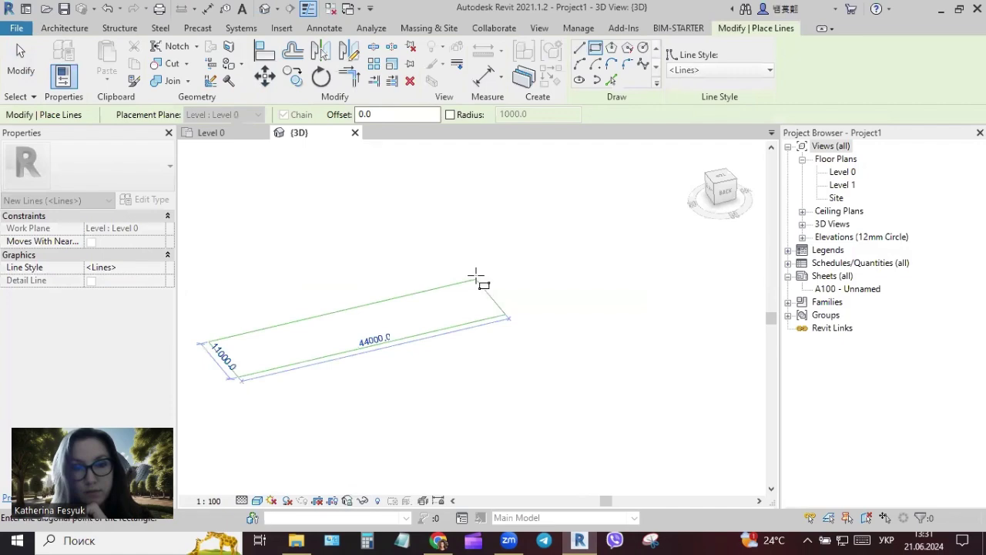
click(412, 279)
scroll(502, 394, down, 2)
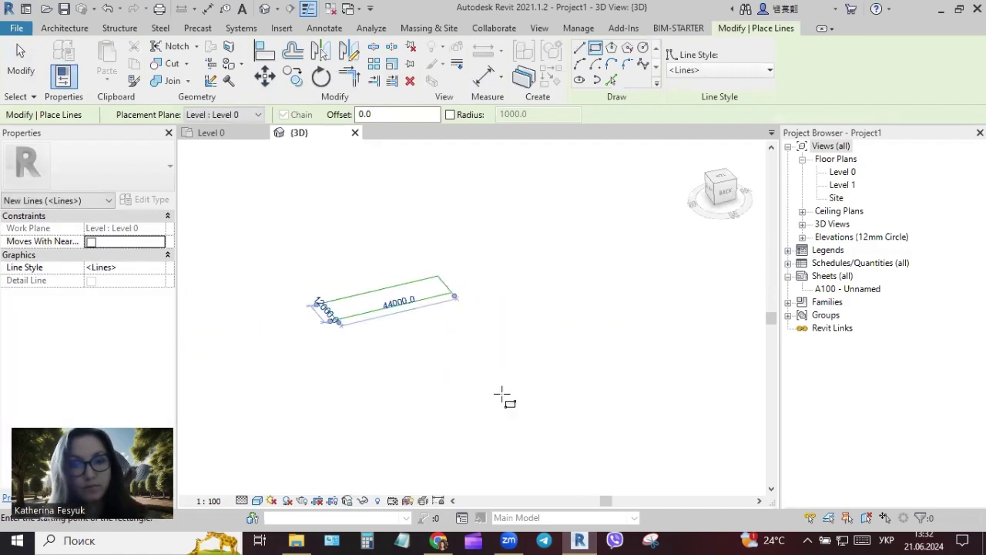
key(Escape)
key(Escape)
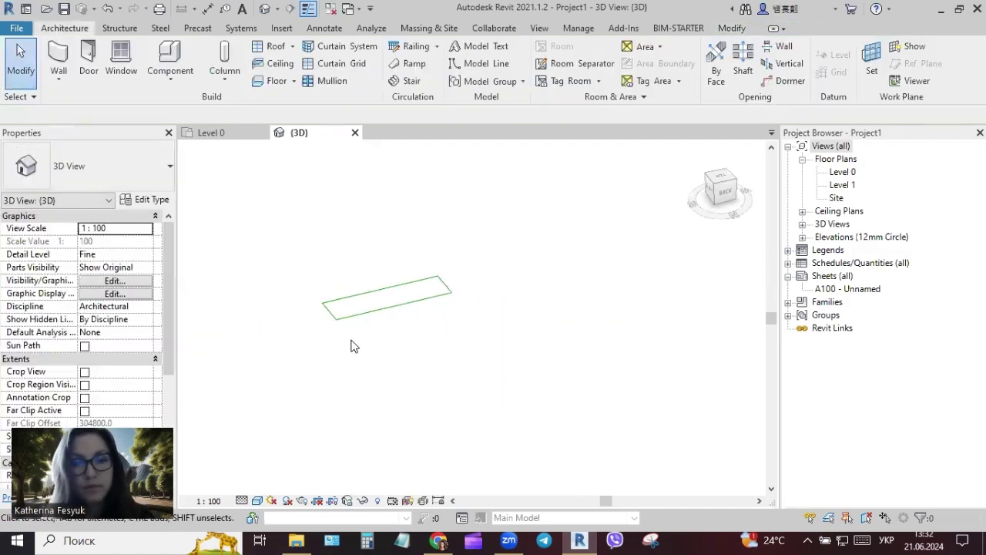
Mirror a copy of the rectangle about a 135° axis.
drag(294, 270, 564, 356)
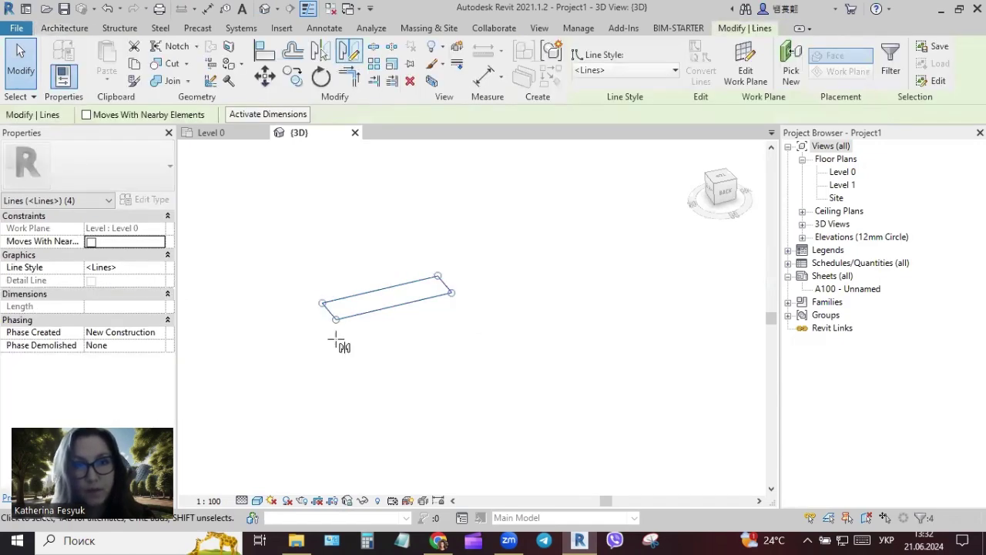
key(d)
key(m)
click(306, 327)
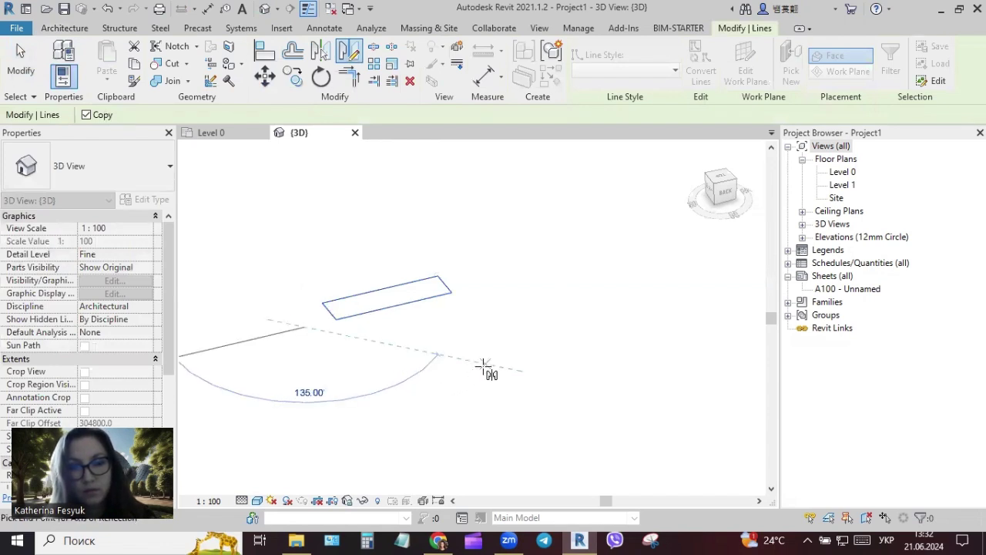
click(513, 399)
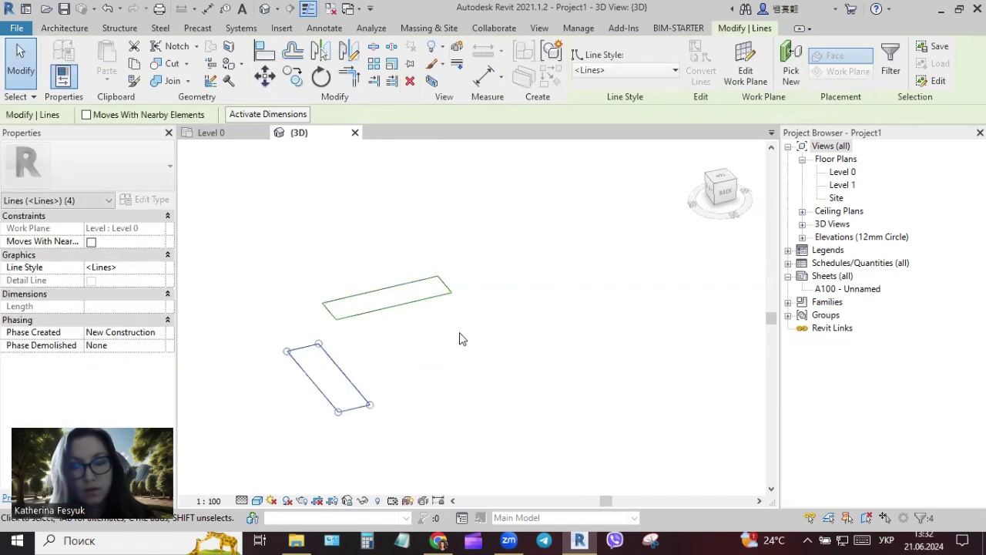
key(Escape)
Orbit to view both wing outlines and glance back at the museum reference page.
shift+middle_drag(584, 473, 516, 526)
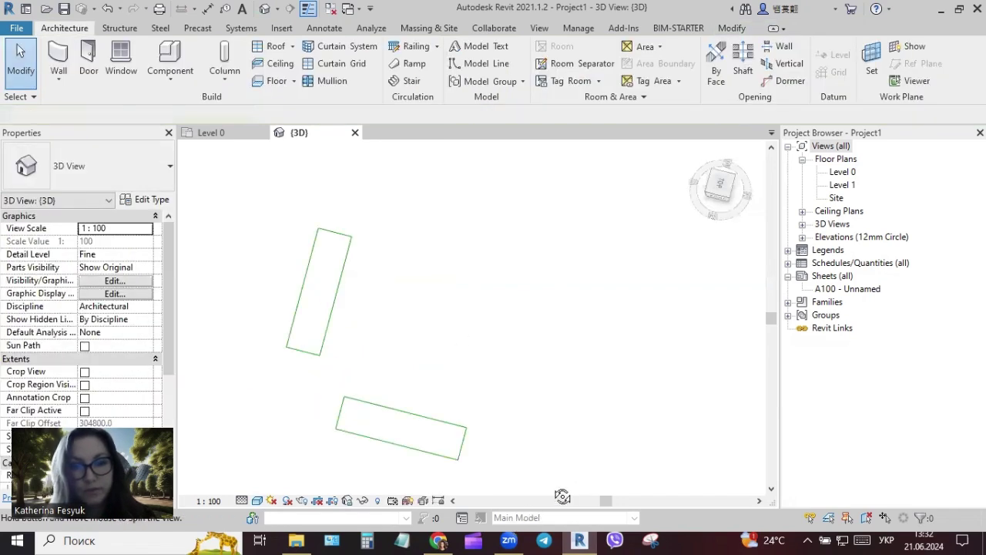
shift+middle_drag(561, 495, 549, 502)
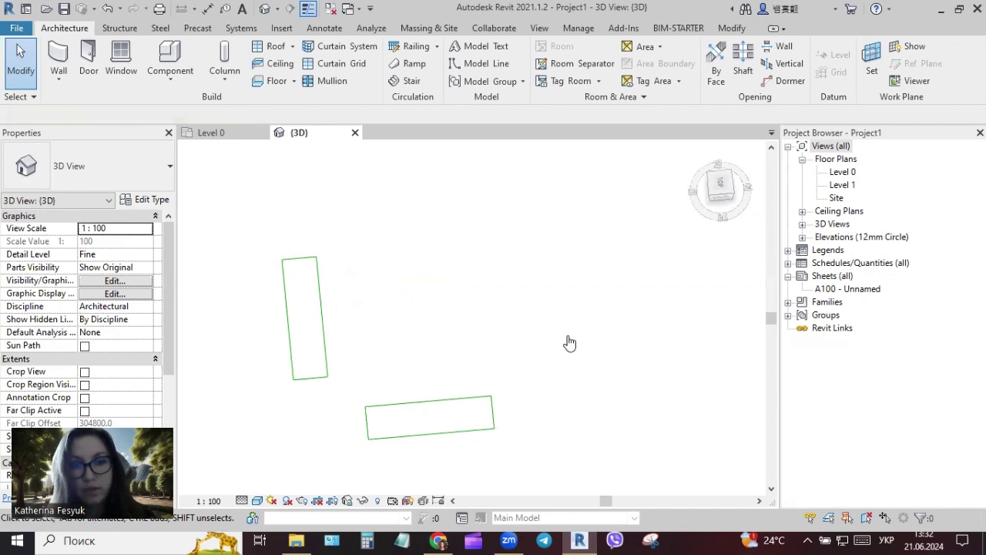
click(439, 540)
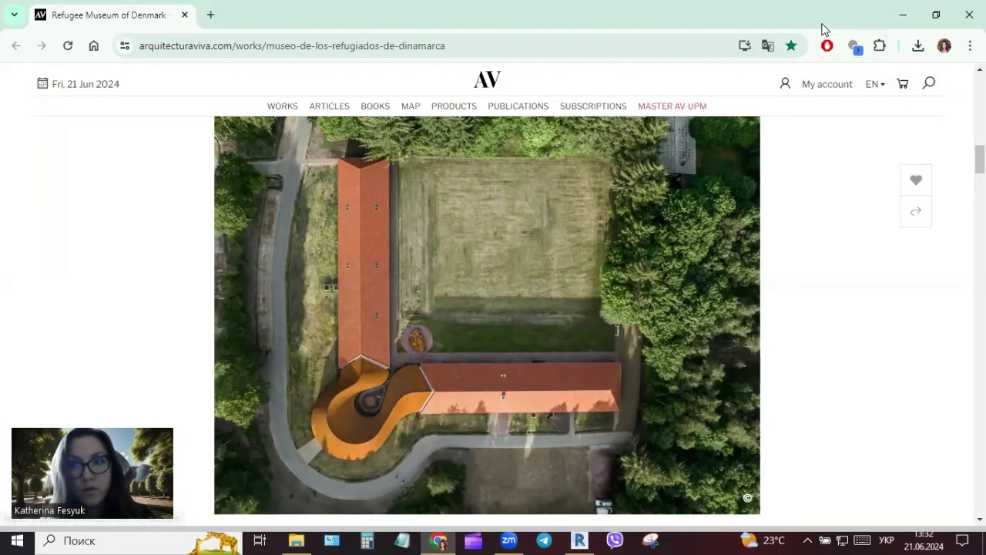
key(alt+Tab)
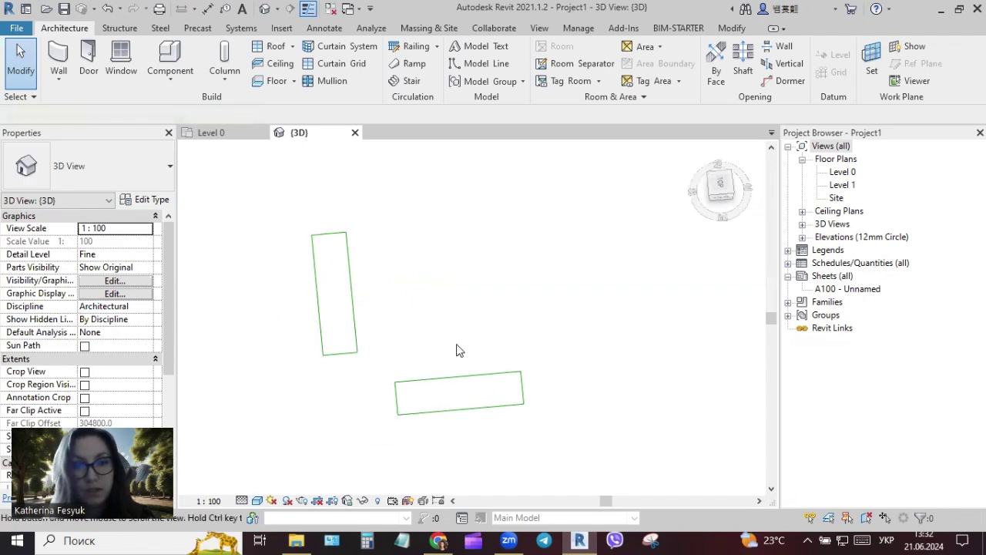
scroll(457, 347, up, 1)
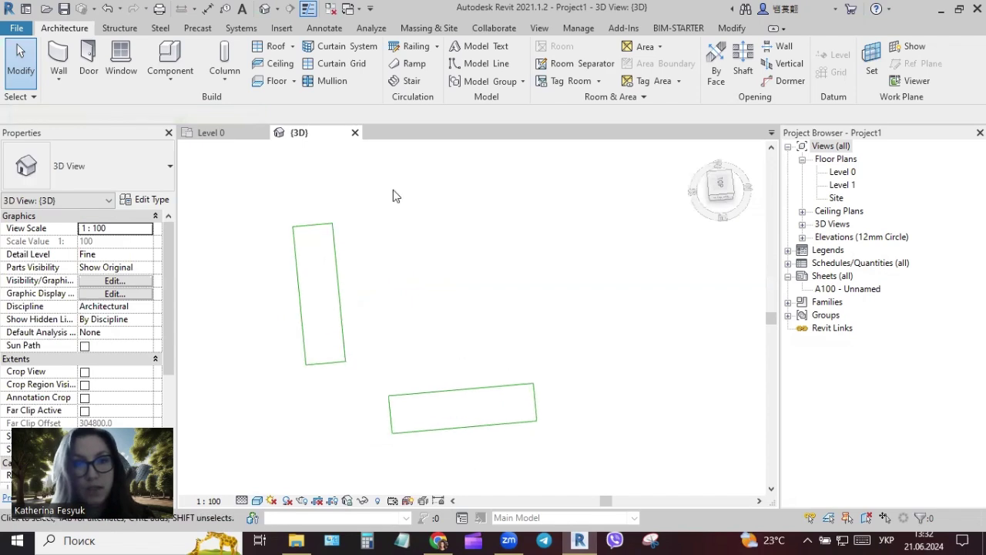
Draw model-line centrelines lengthwise through both wing rectangles.
click(477, 68)
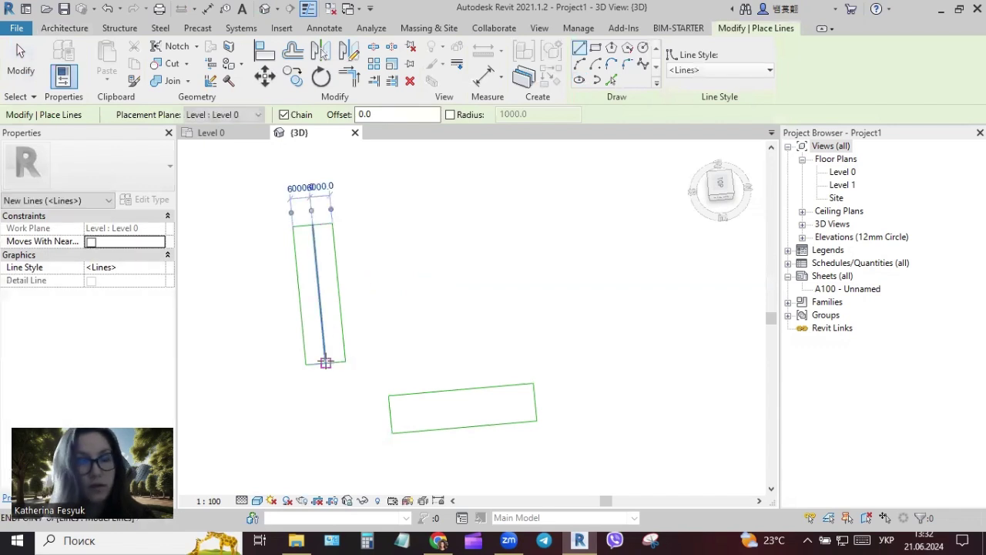
click(325, 361)
click(391, 414)
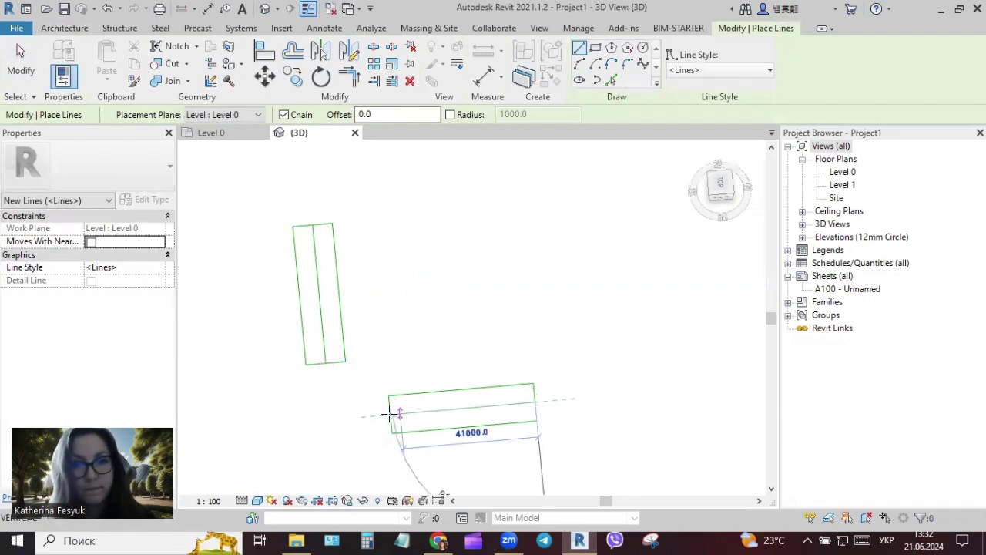
click(536, 401)
Draw an S-shaped spline from the tall wing's bottom end to the lower wing's left end.
click(645, 65)
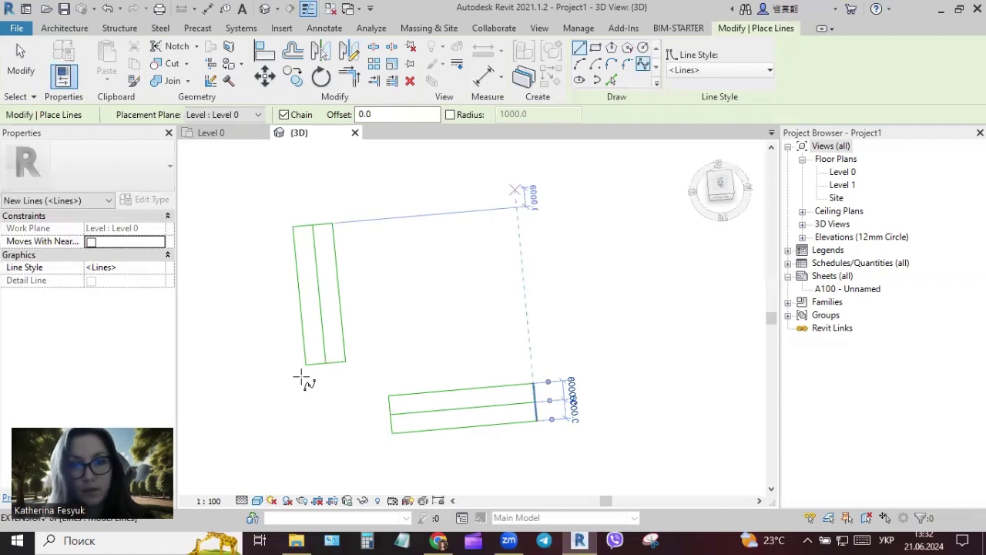
click(326, 363)
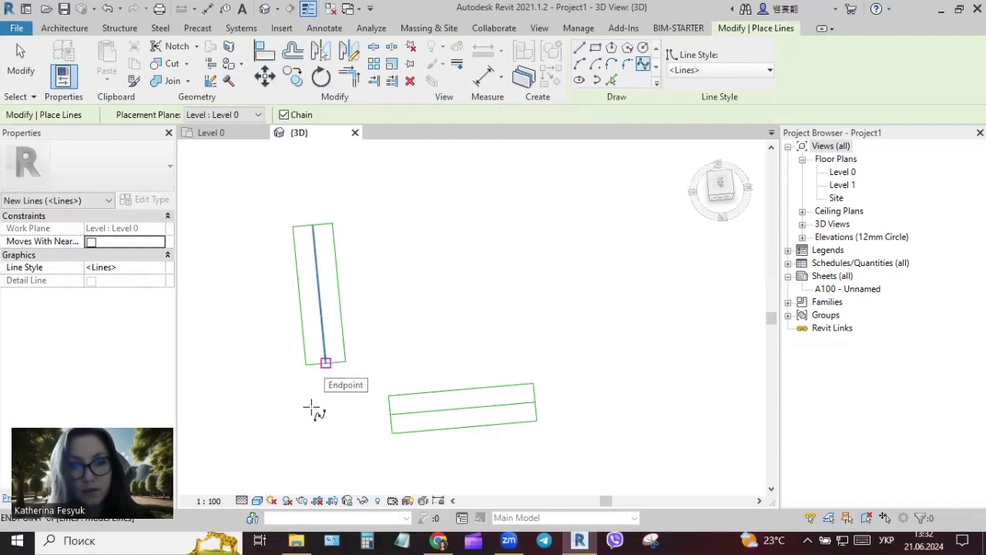
click(310, 402)
click(283, 433)
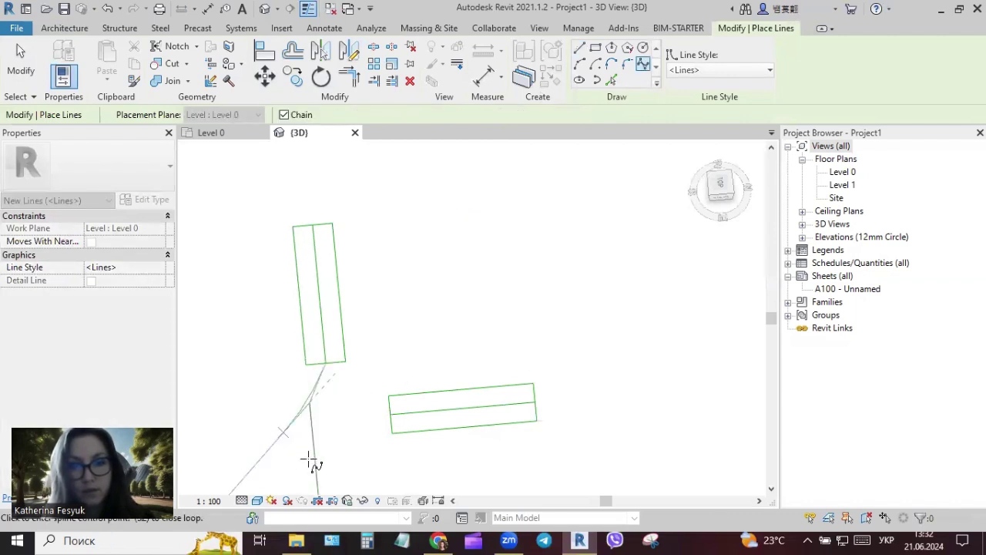
click(308, 459)
click(348, 454)
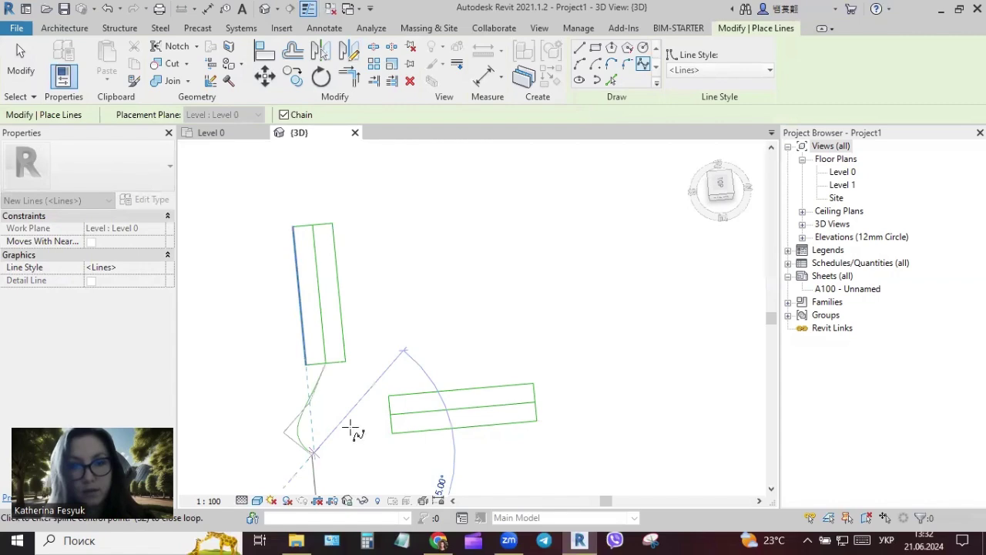
click(390, 413)
key(Escape)
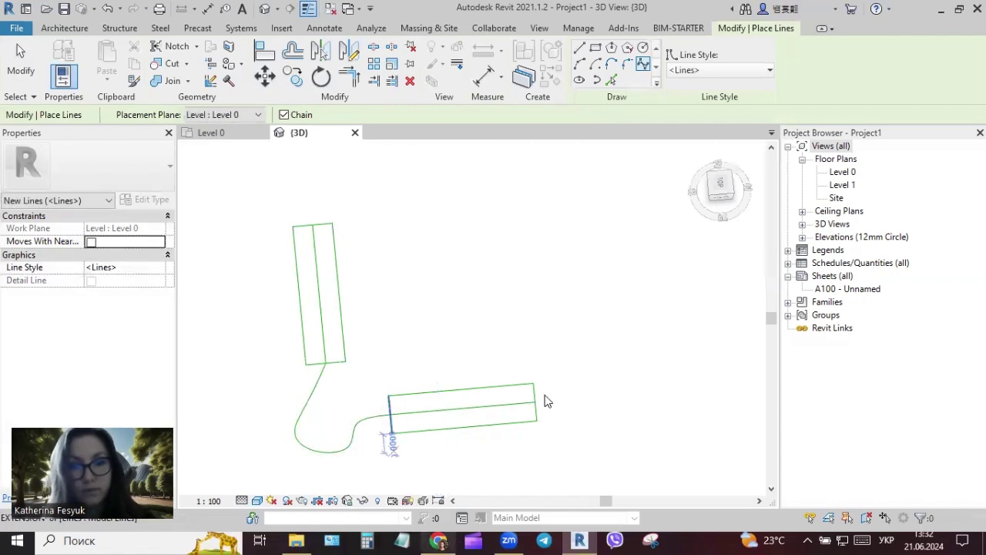
key(Escape)
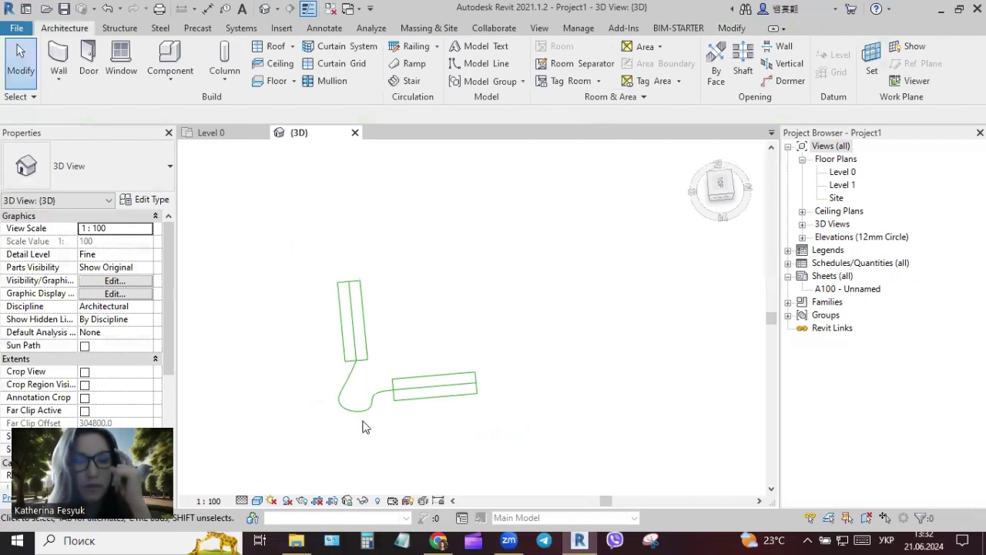
scroll(347, 408, up, 2)
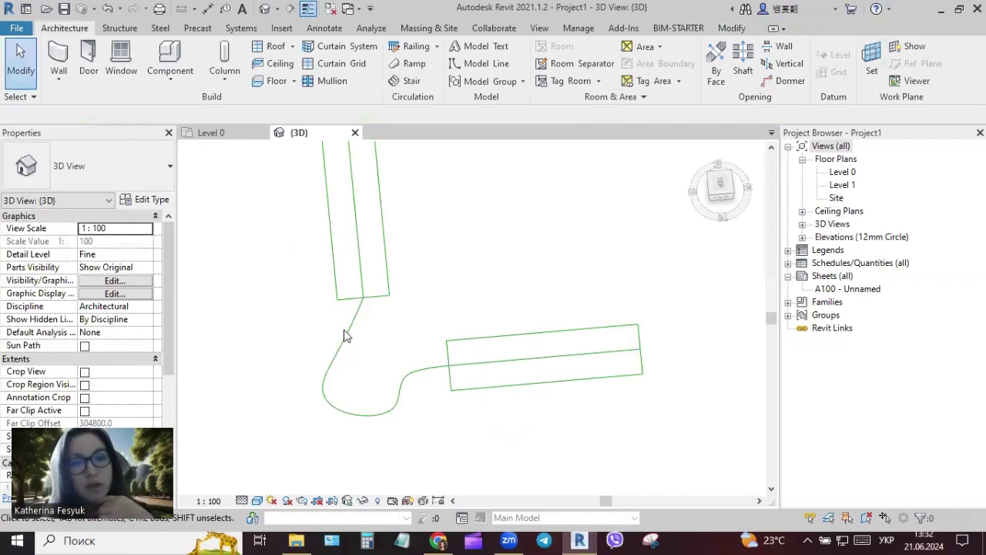
click(366, 311)
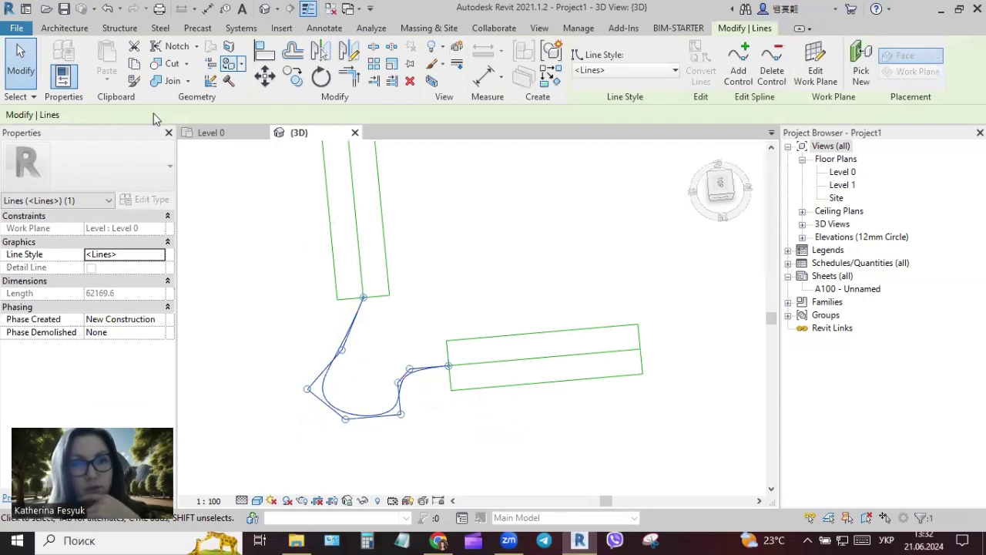
text(of)
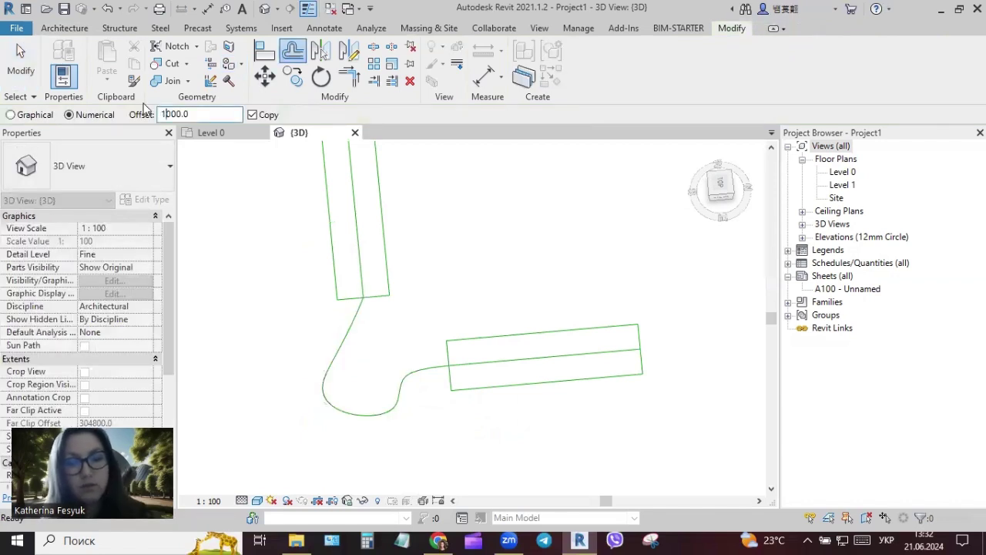
text(6)
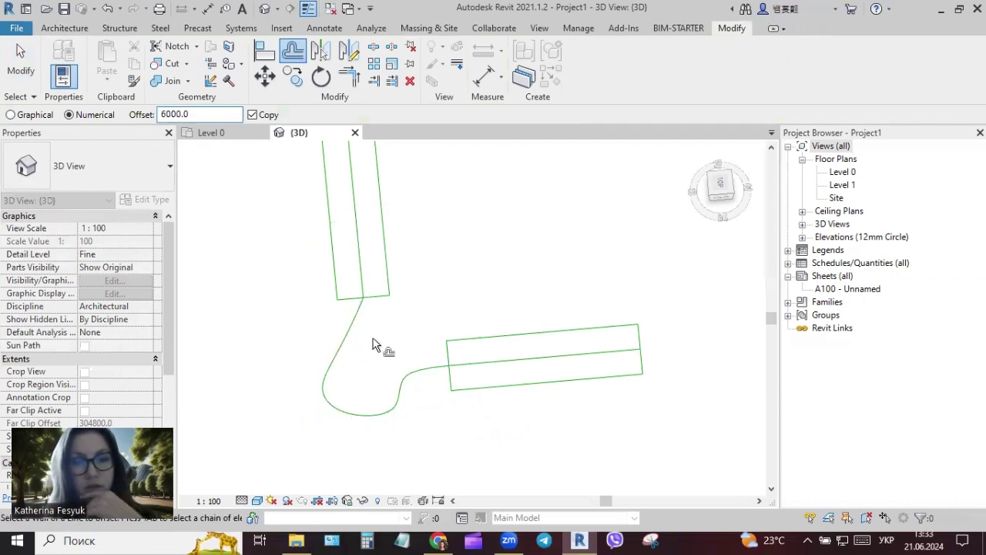
scroll(373, 431, down, 2)
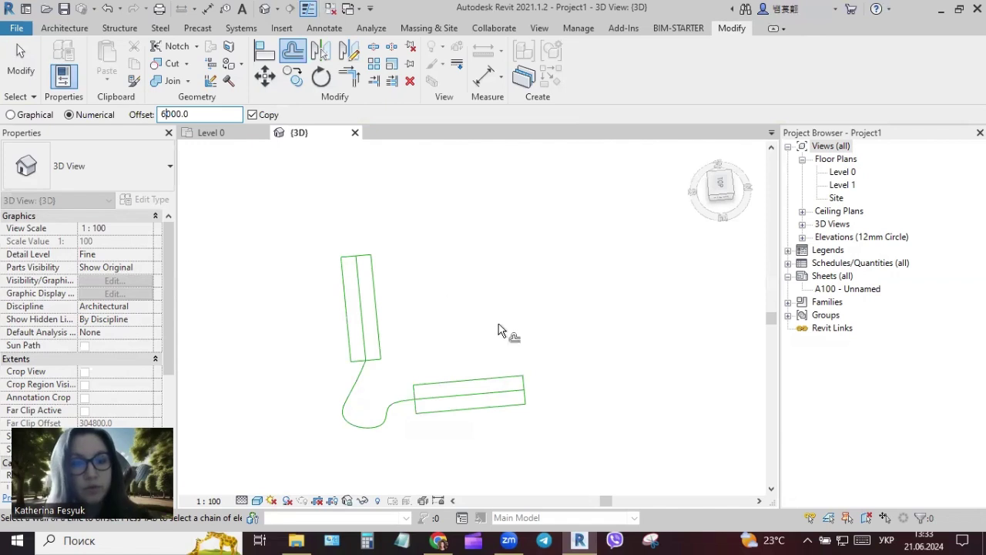
shift+middle_drag(517, 192, 513, 190)
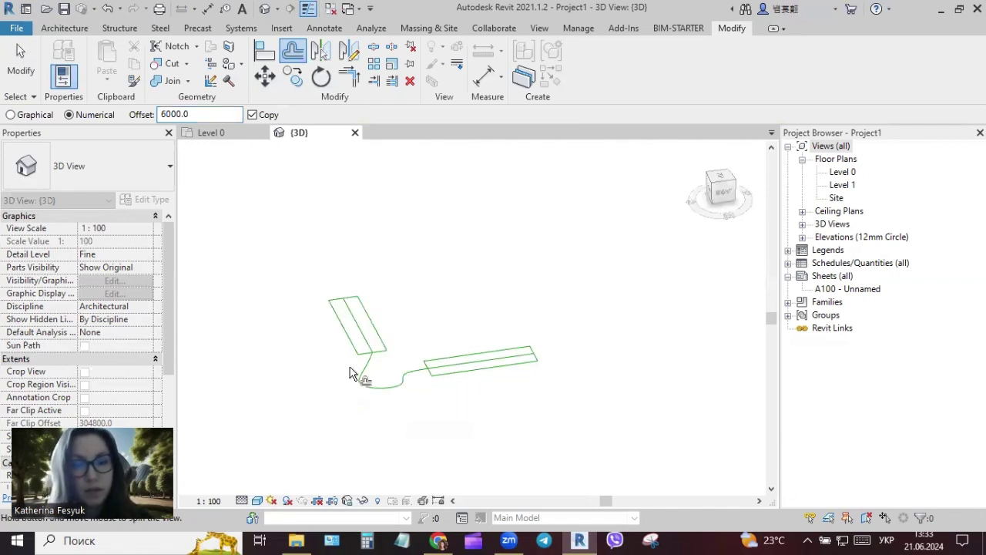
key(Escape)
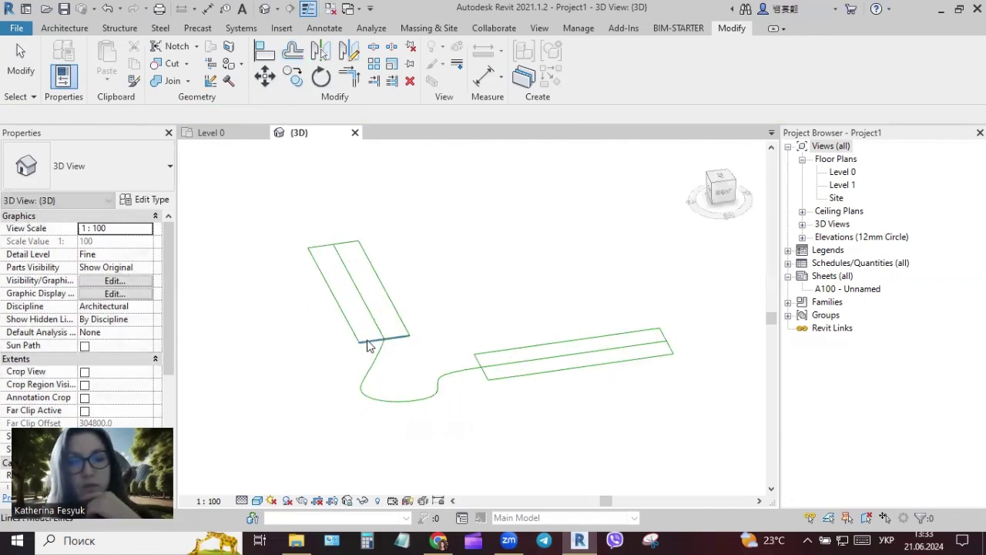
Lengthen both wing rectangles from 44000 to 60000 via their temporary dimensions.
click(344, 327)
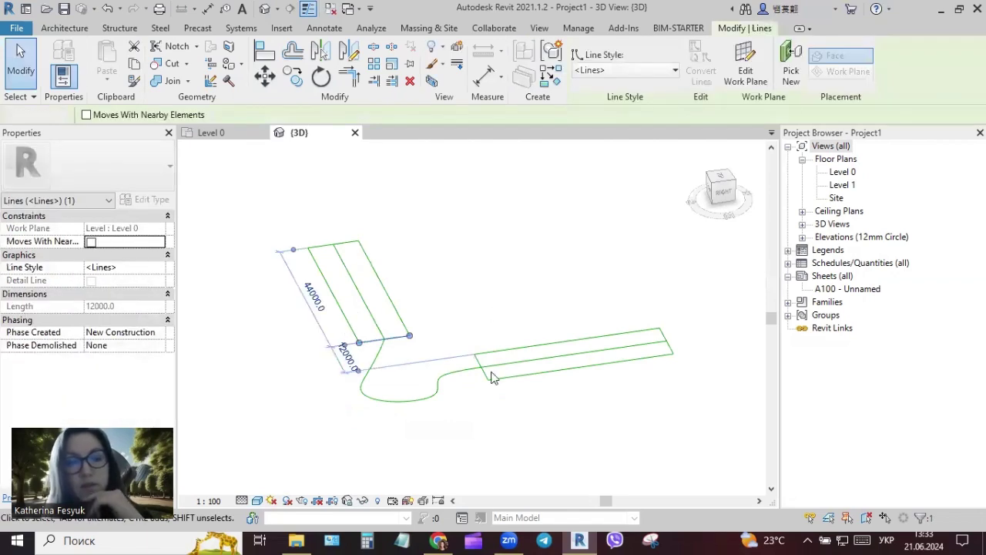
key(Escape)
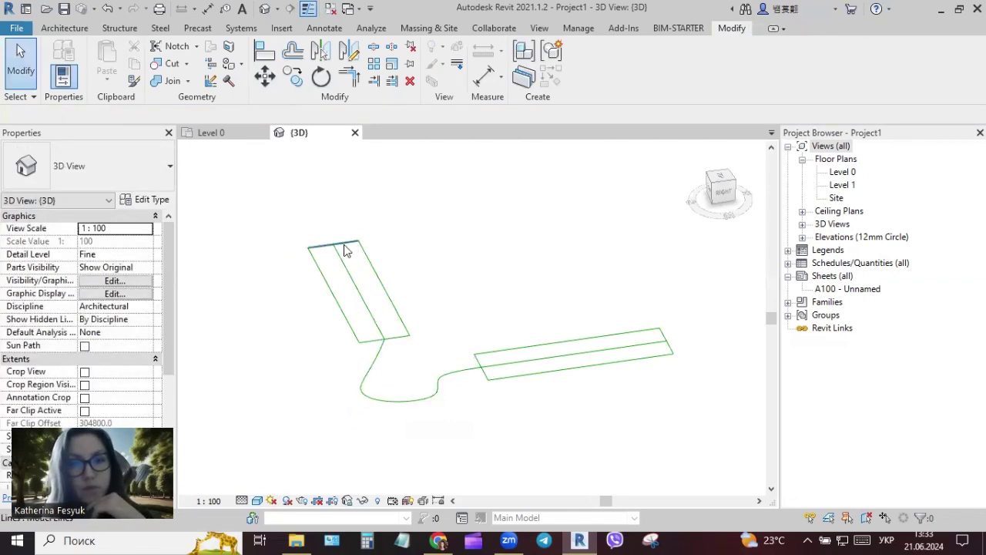
click(413, 268)
click(407, 276)
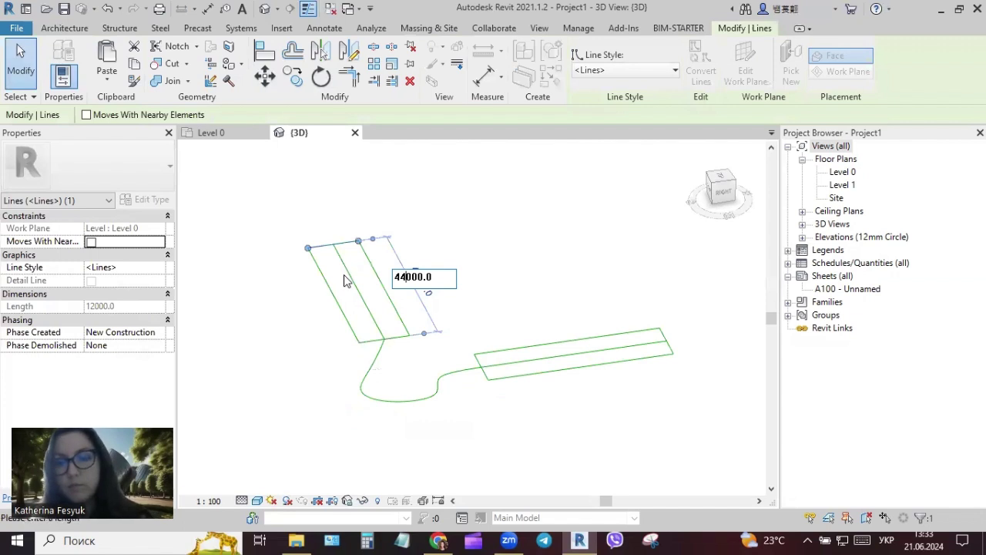
text(60000)
key(Return)
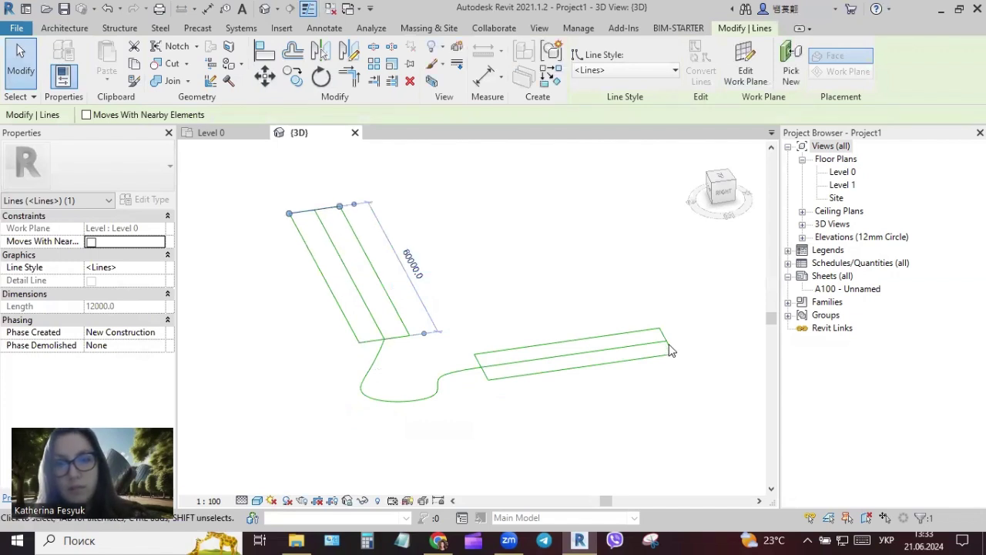
click(670, 348)
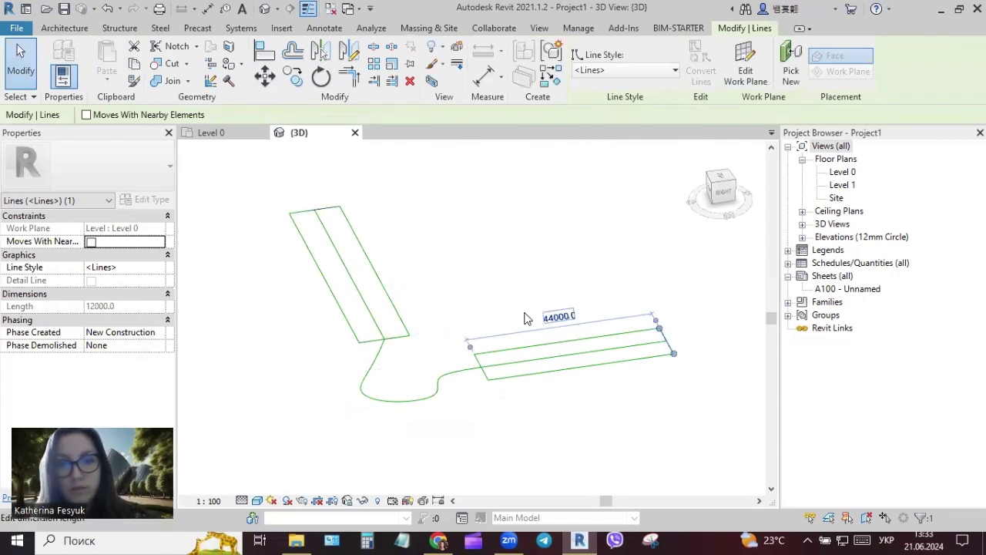
click(555, 316)
text(60)
key(Return)
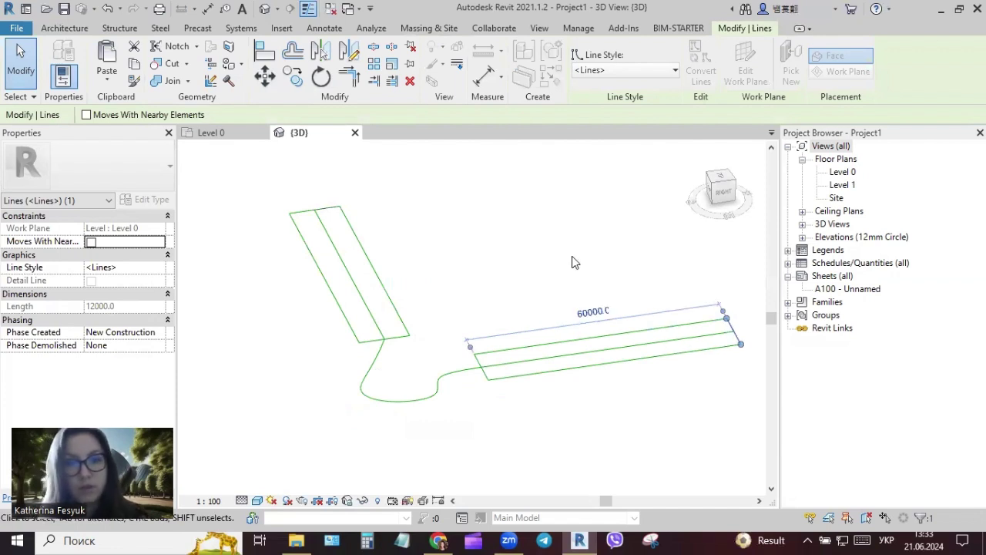
click(591, 456)
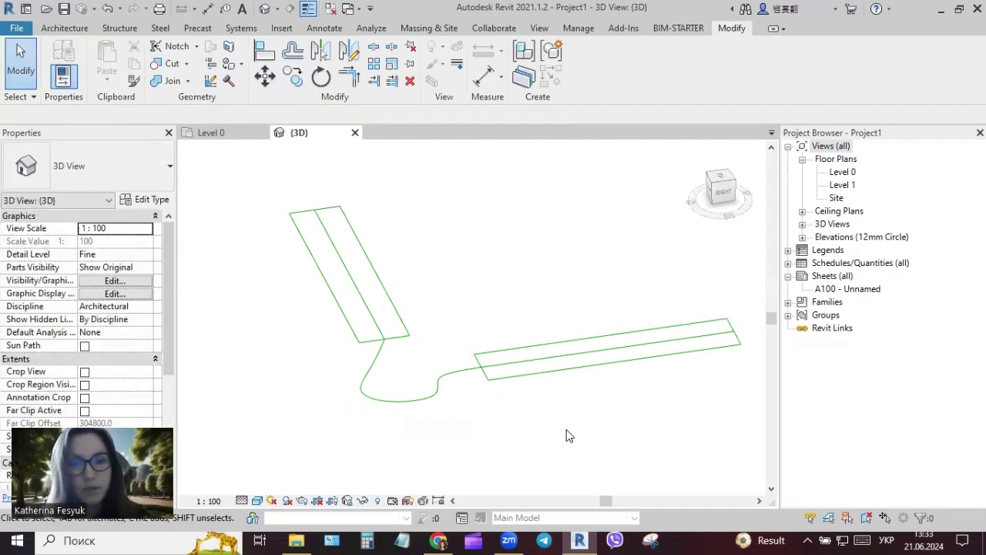
Reshape the connecting S-curve by dragging one of its control points.
click(387, 395)
scroll(385, 364, up, 2)
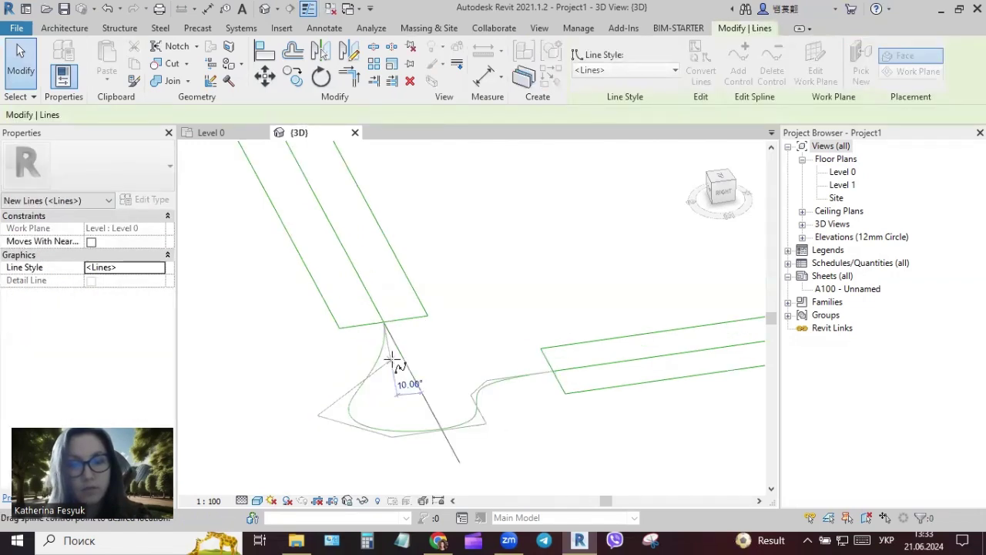
drag(393, 359, 391, 358)
key(Escape)
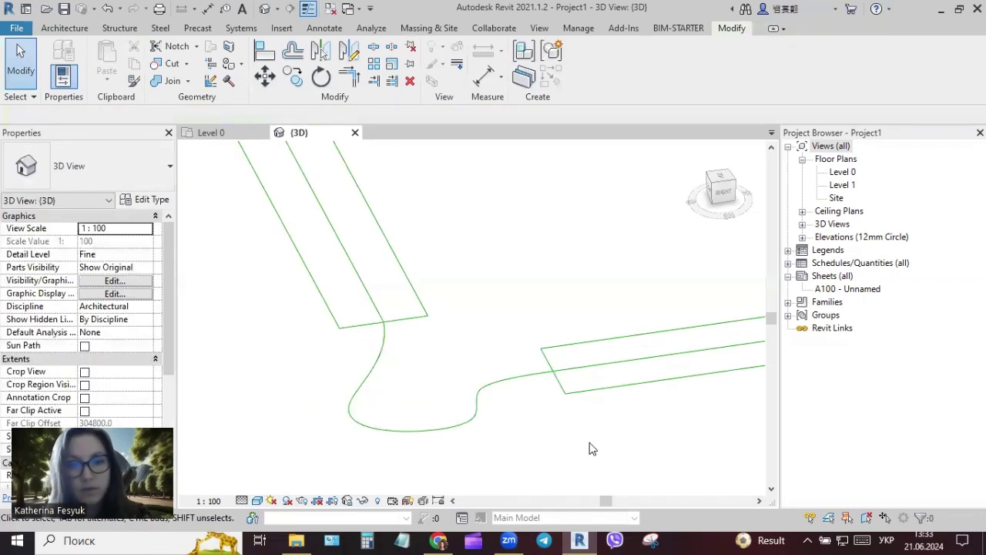
scroll(460, 310, down, 2)
scroll(555, 328, down, 2)
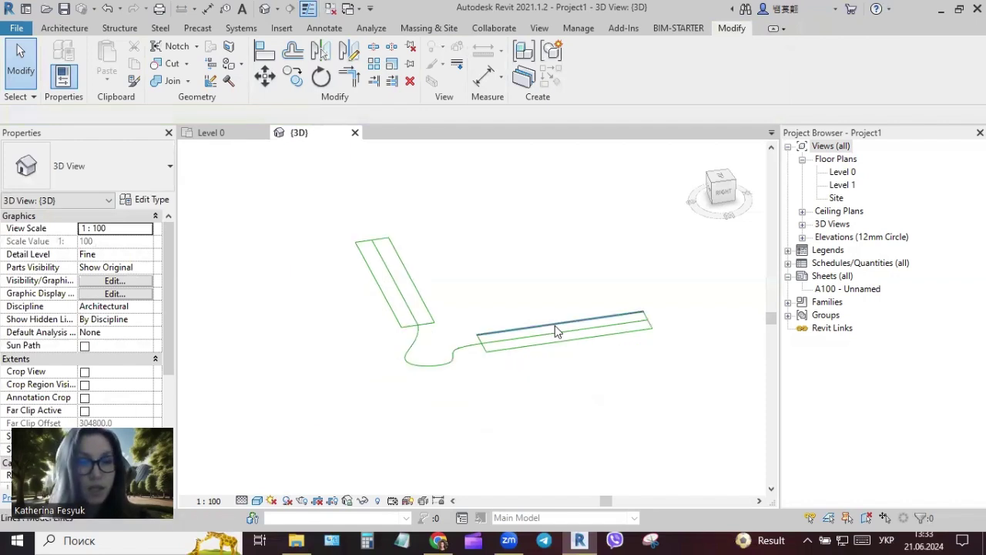
middle_drag(501, 421, 499, 455)
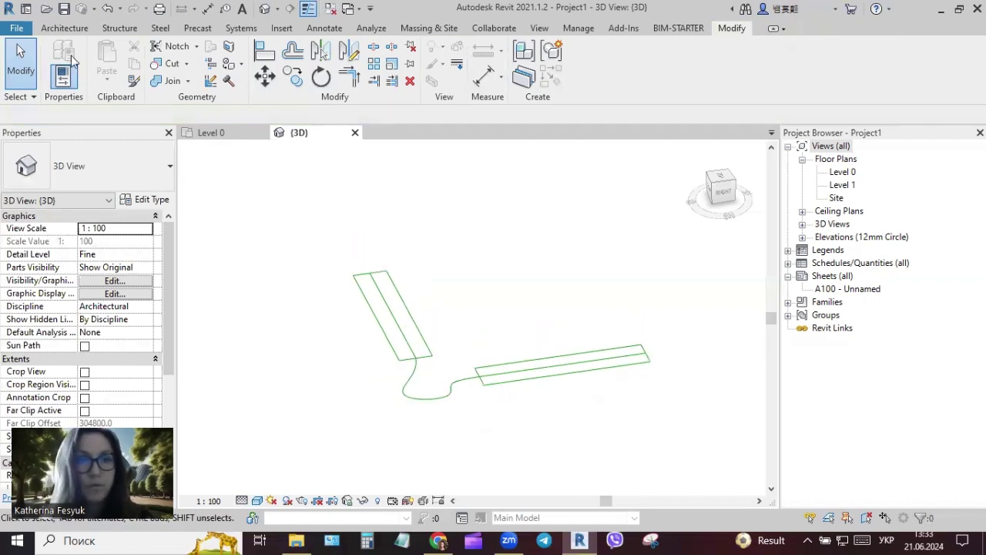
click(64, 29)
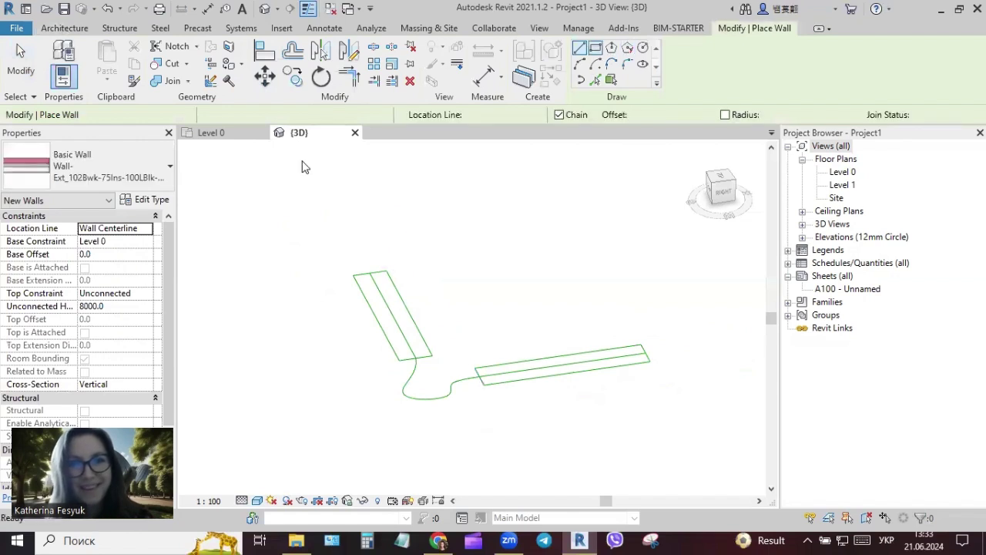
Pick the Wall-Partn_12P-75Std-12P wall type, draw a trial wall rectangle, then undo it.
click(114, 164)
scroll(173, 340, down, 3)
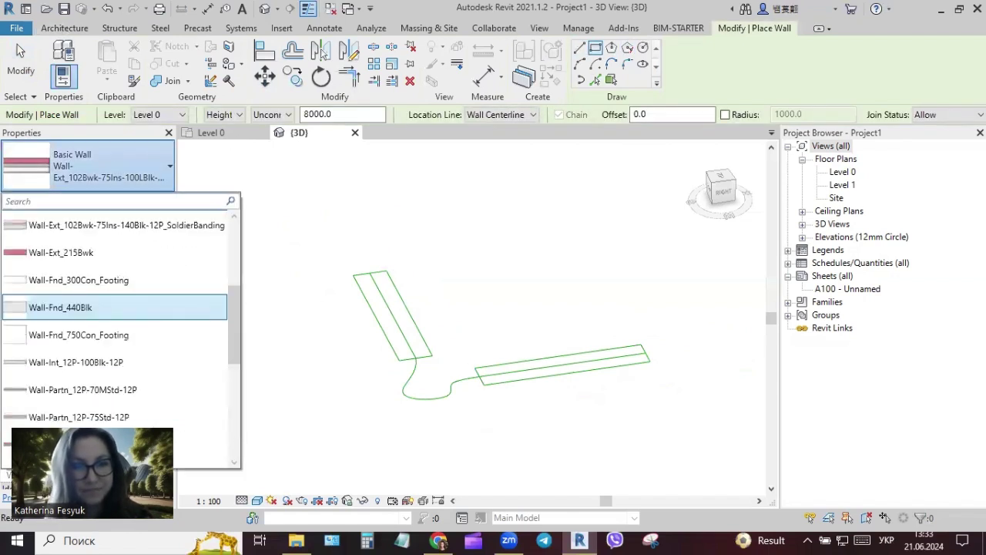
click(115, 413)
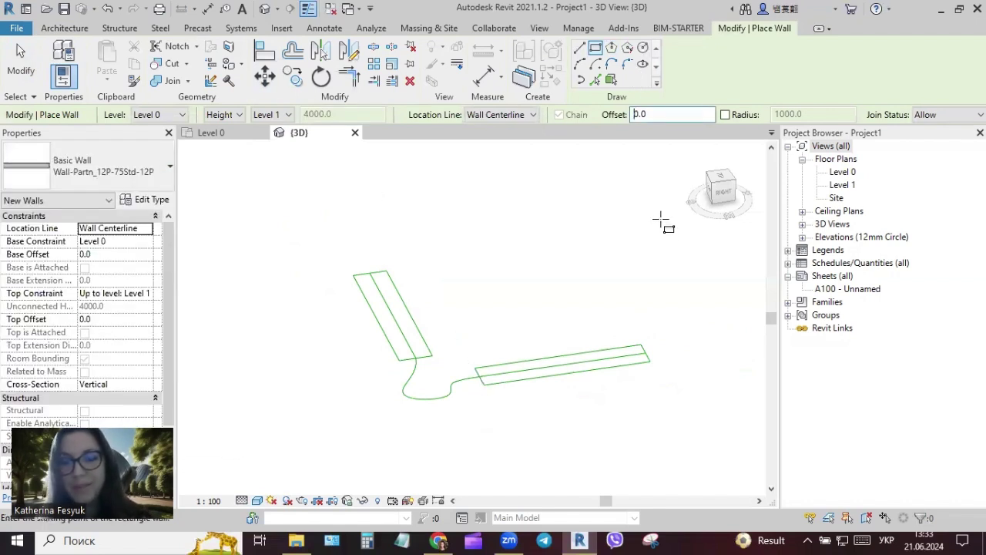
text(500)
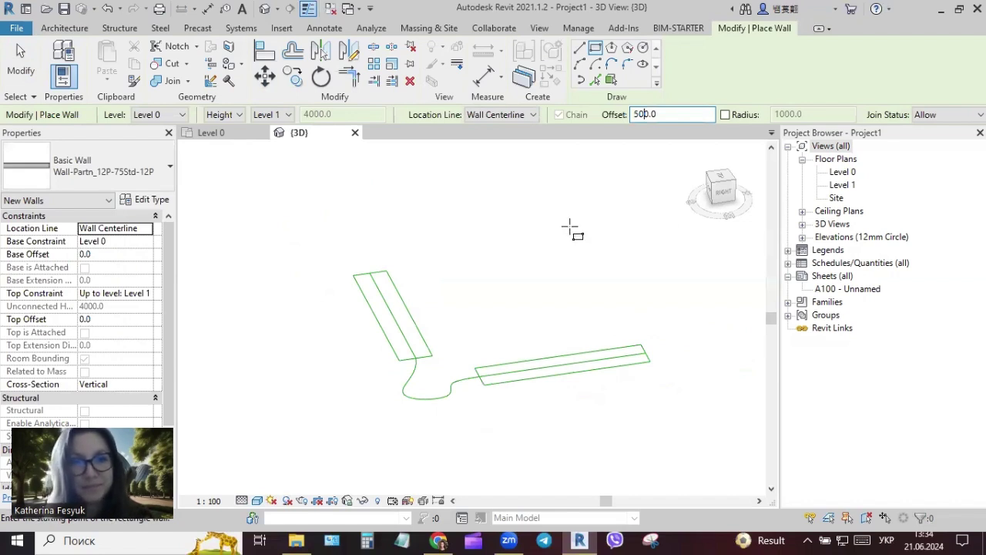
scroll(312, 258, up, 2)
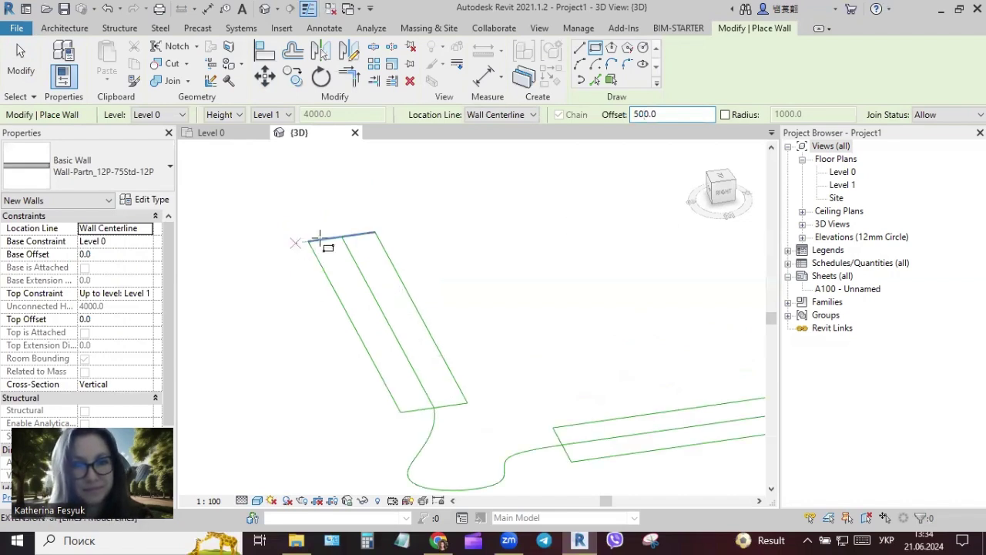
click(307, 242)
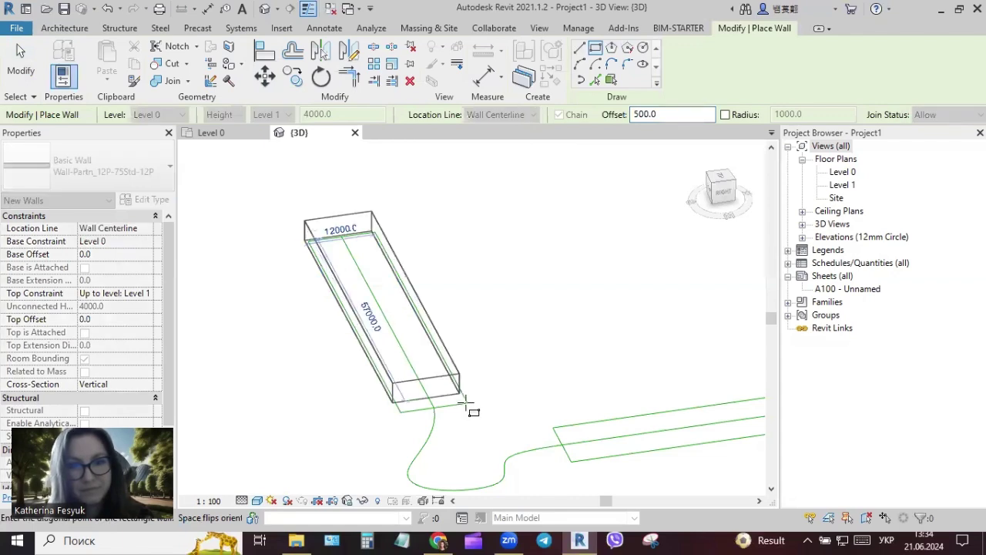
click(493, 372)
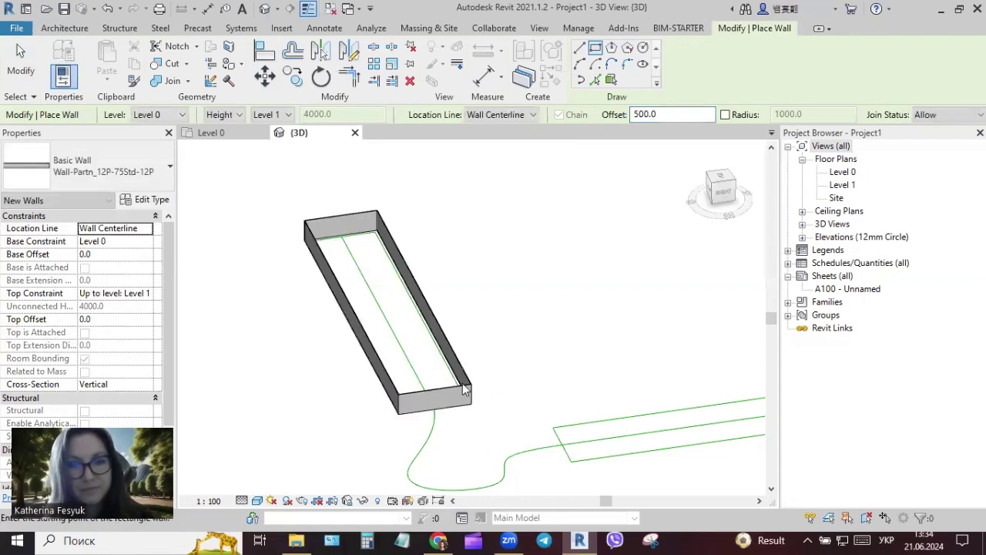
key(Escape)
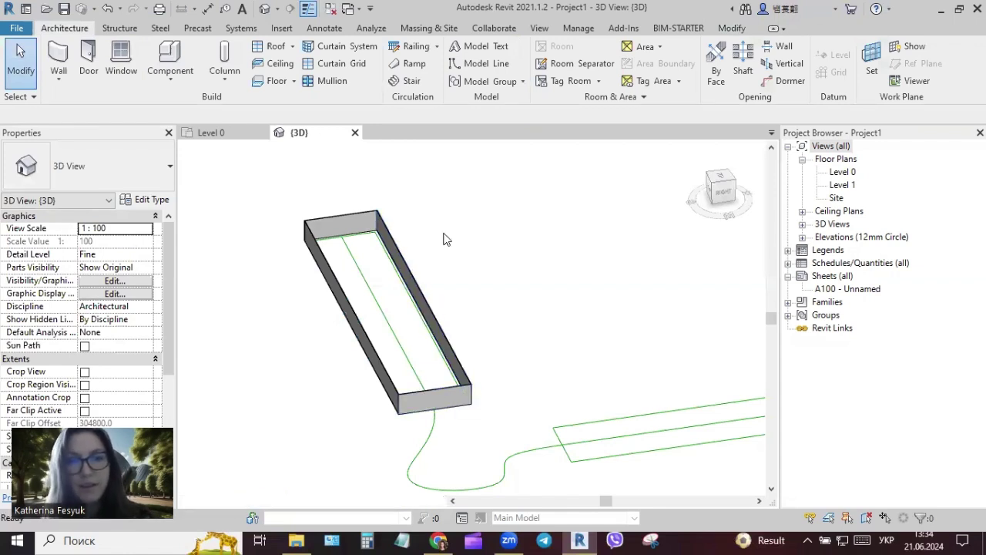
key(ctrl+z)
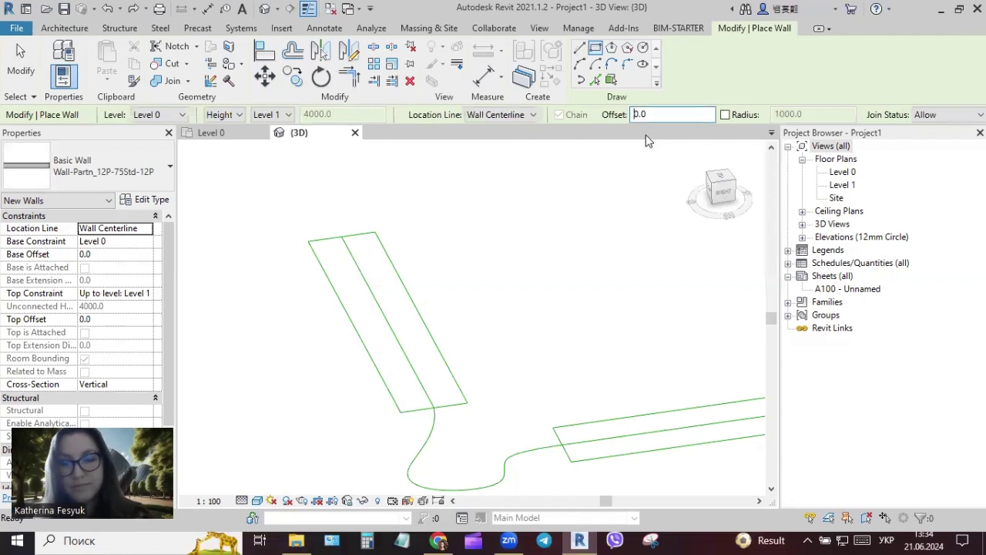
Set the wall offset to 800 and place walls by exterior finish face.
click(636, 114)
text(80)
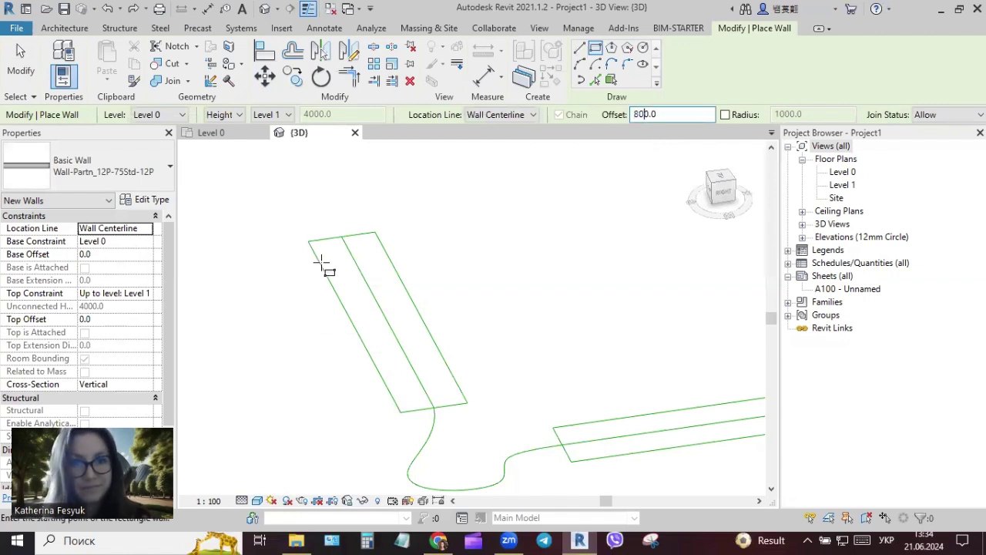
scroll(291, 208, up, 4)
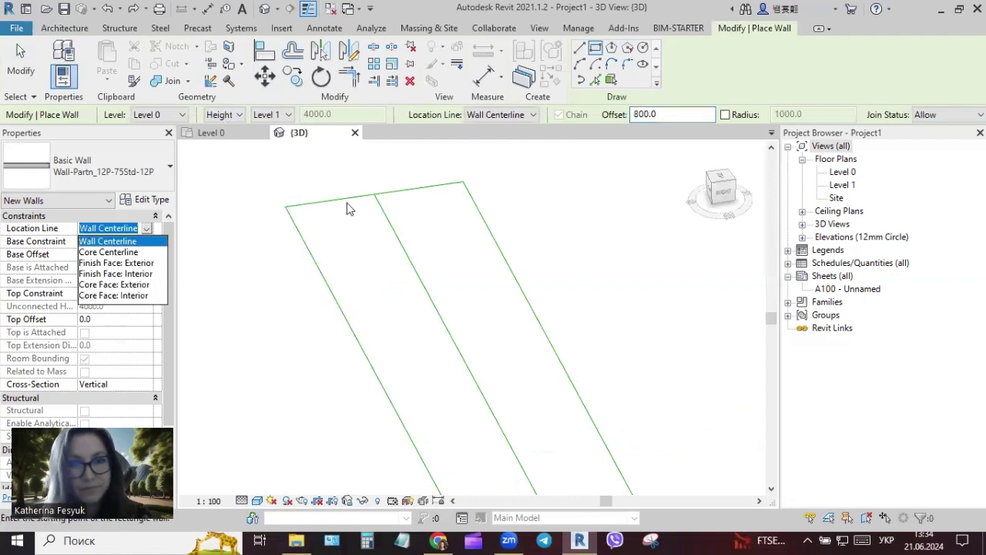
click(152, 262)
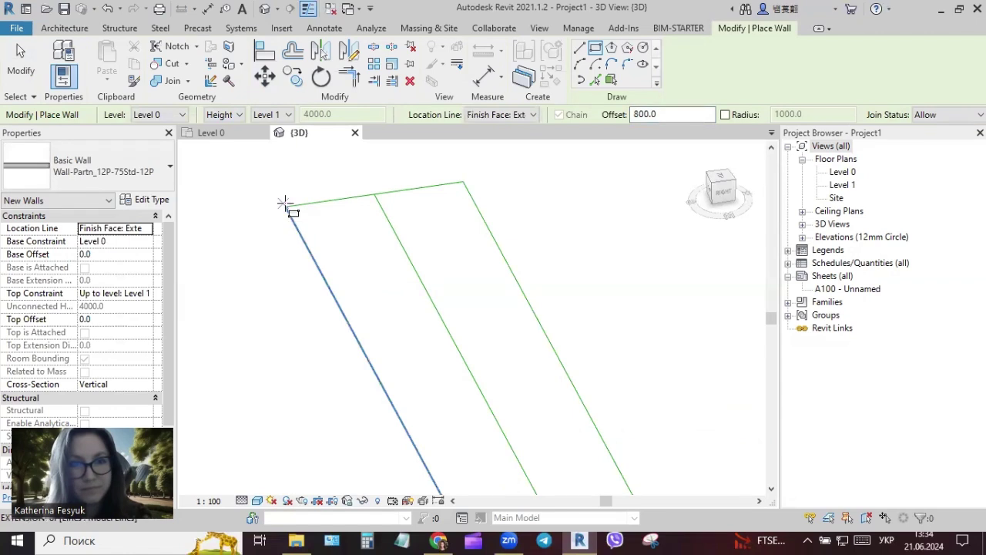
Draw a closed rectangle of walls around the upper-left wing outline.
click(285, 208)
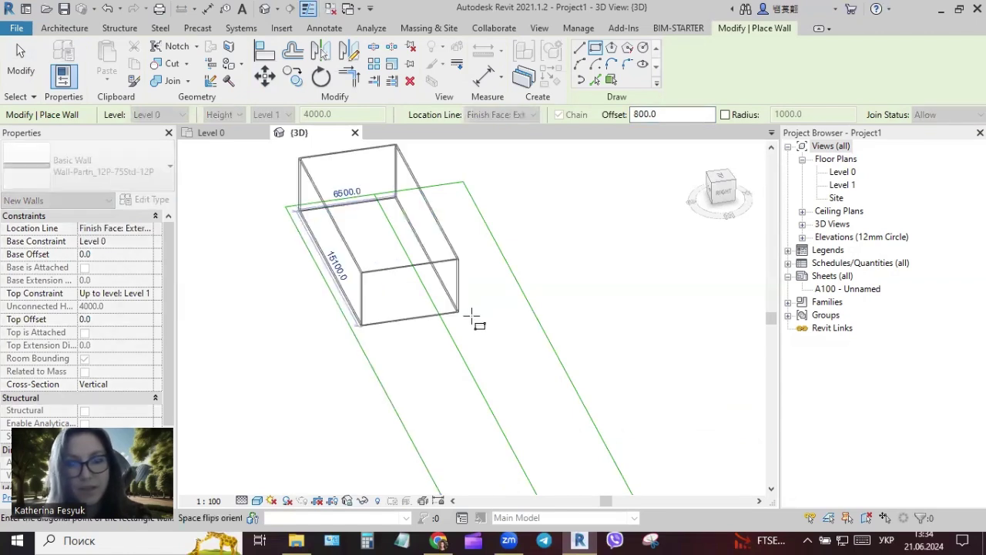
scroll(473, 319, down, 3)
middle_drag(501, 377, 436, 294)
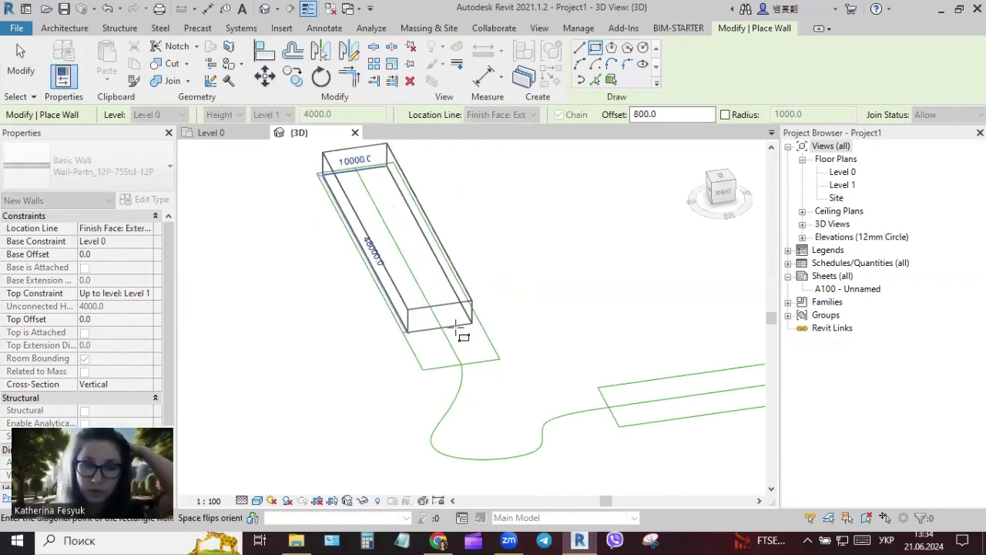
scroll(457, 322, up, 2)
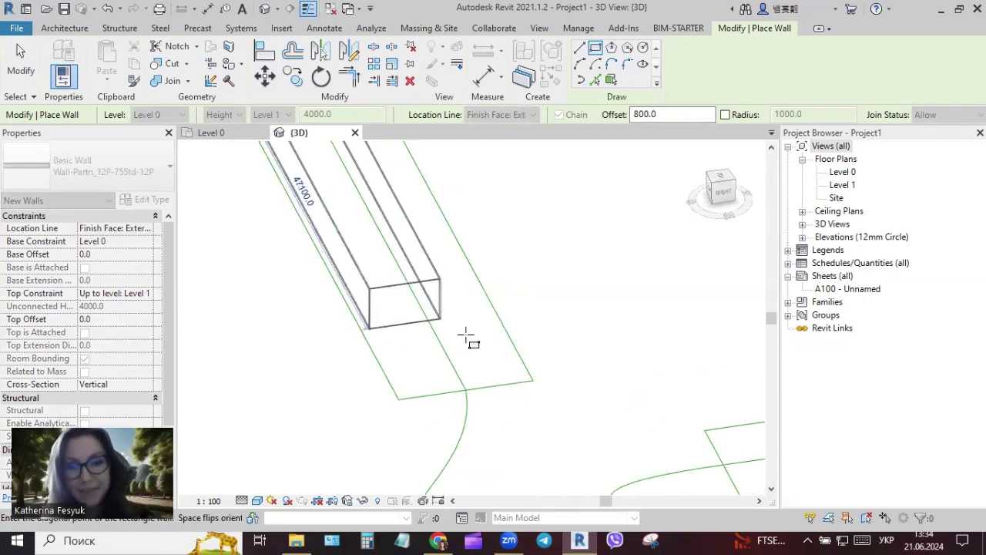
scroll(532, 373, up, 1)
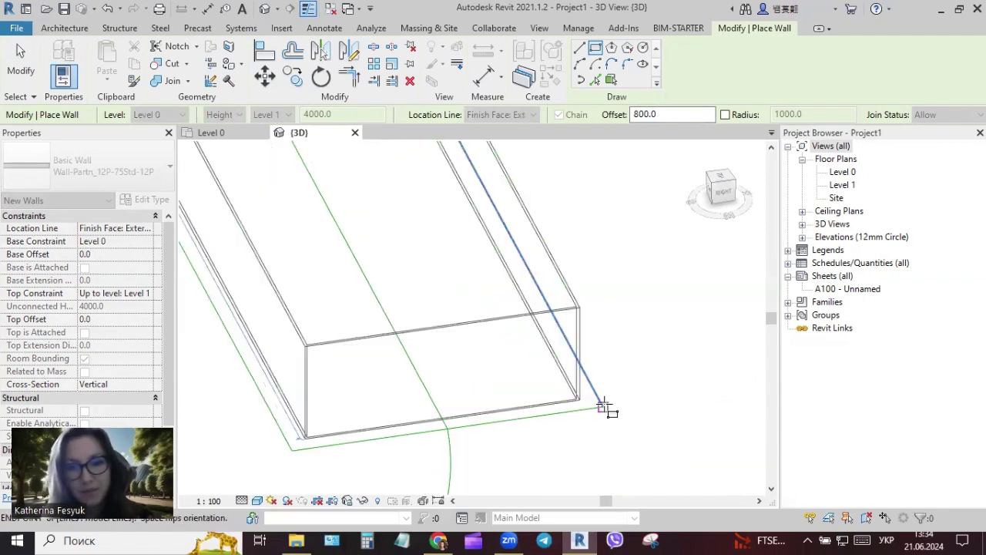
scroll(600, 406, up, 1)
click(603, 406)
scroll(326, 418, down, 1)
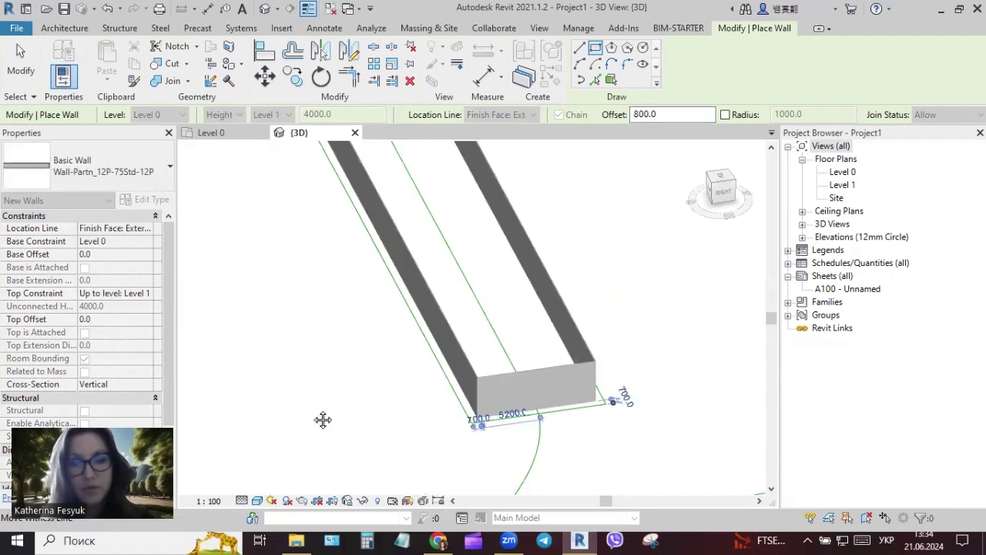
scroll(328, 408, down, 1)
scroll(353, 292, down, 1)
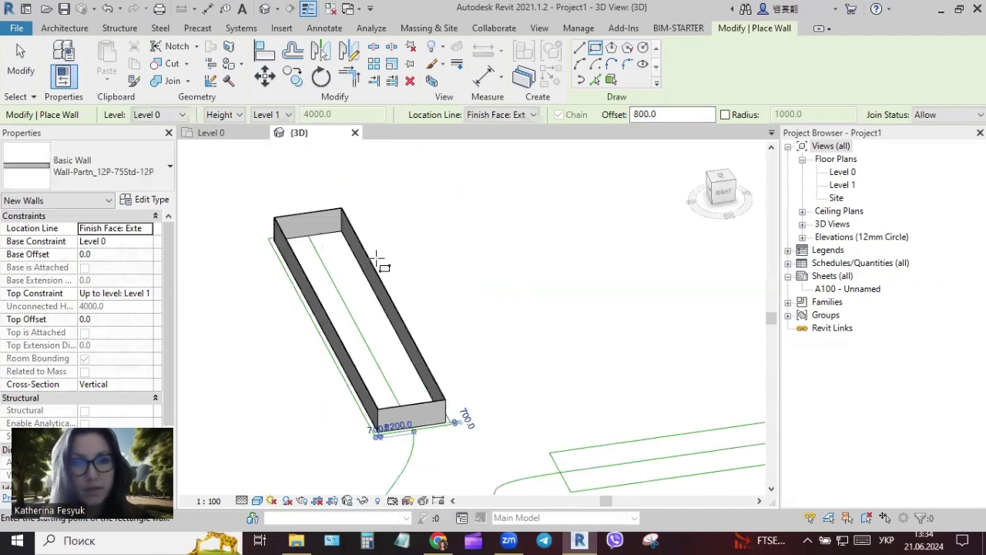
click(43, 29)
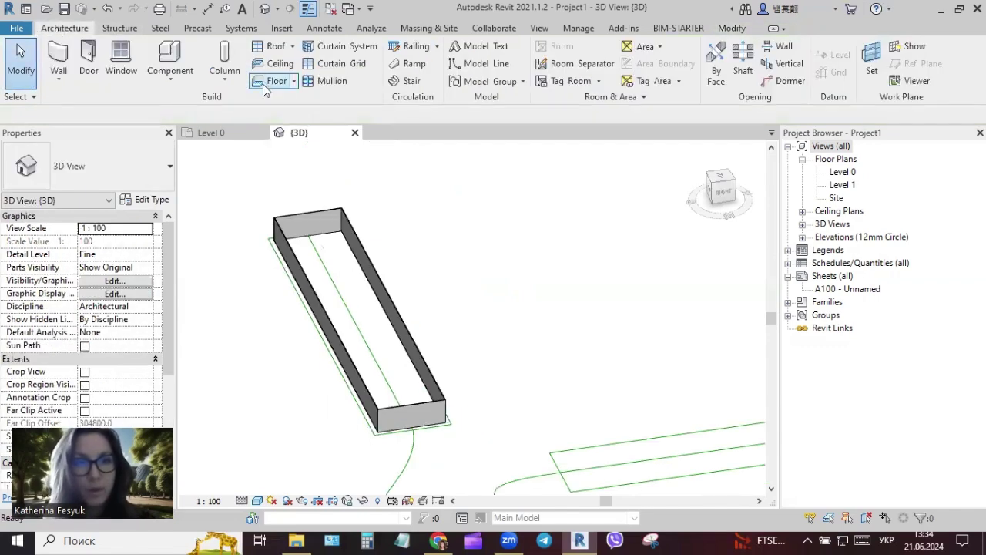
Create a 30° footprint roof on Level 1 from the left wing's four chained walls.
click(293, 47)
click(308, 68)
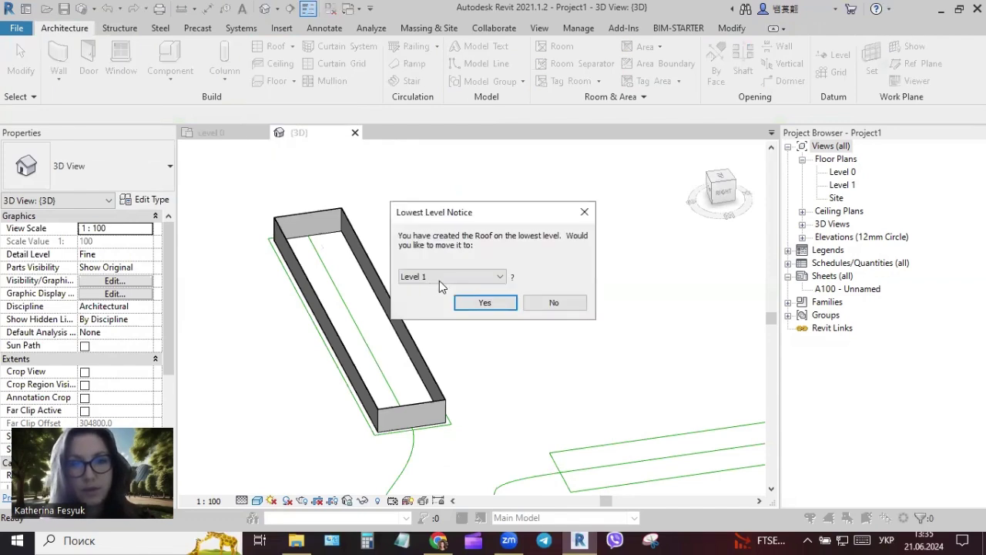
click(463, 282)
click(476, 305)
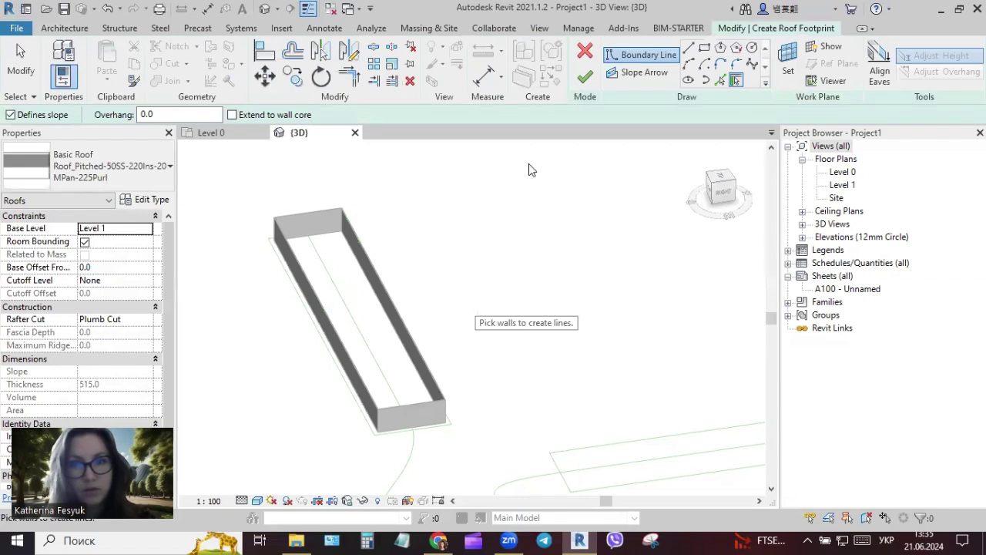
click(723, 80)
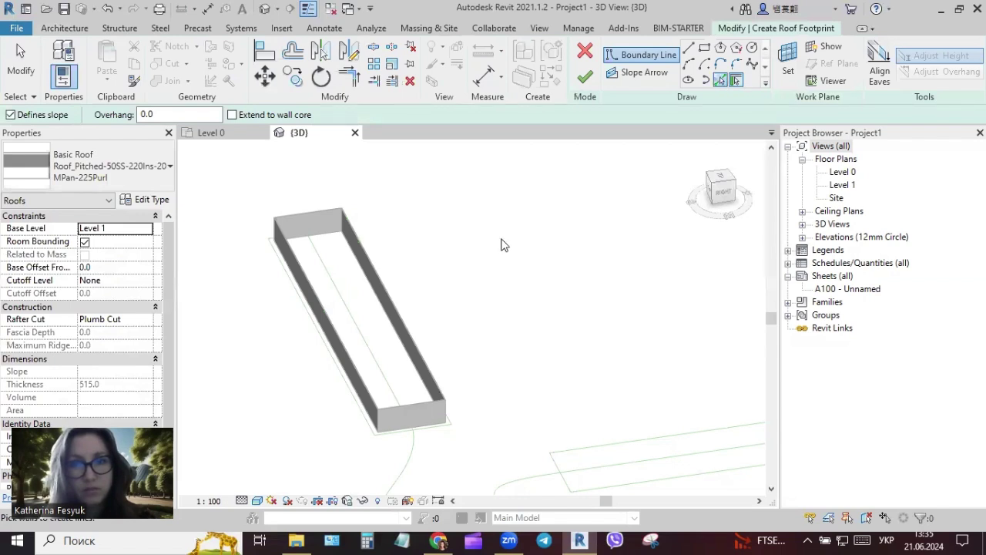
click(376, 269)
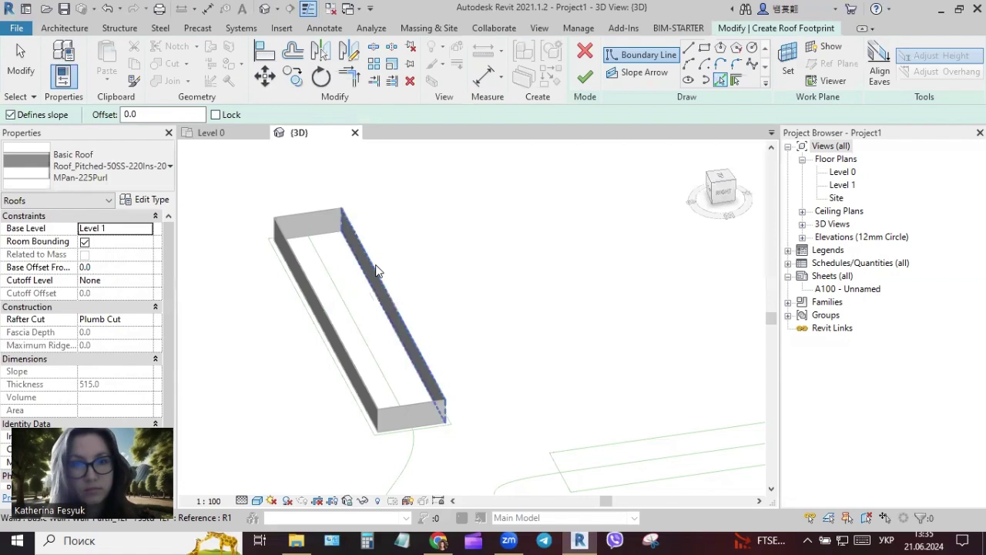
key(Tab)
click(404, 265)
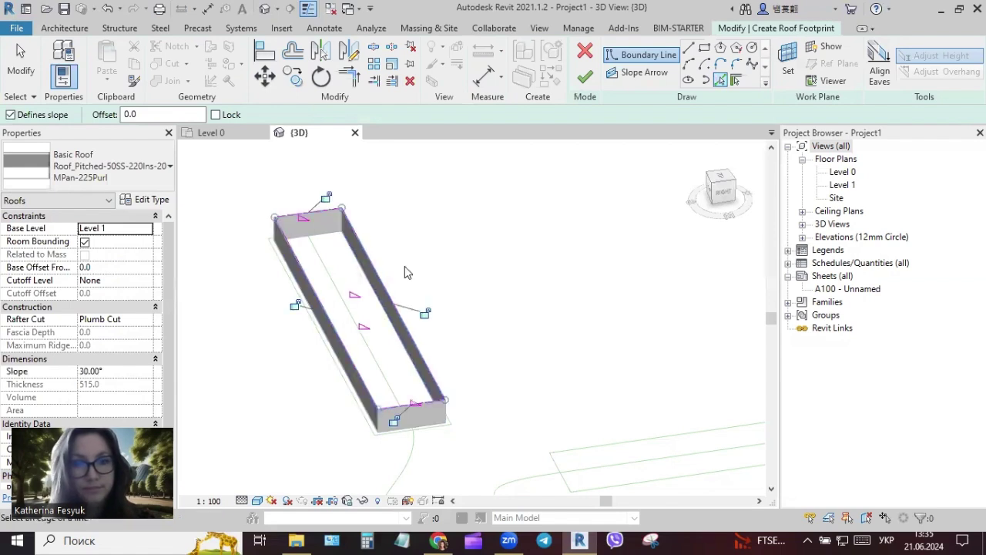
click(586, 75)
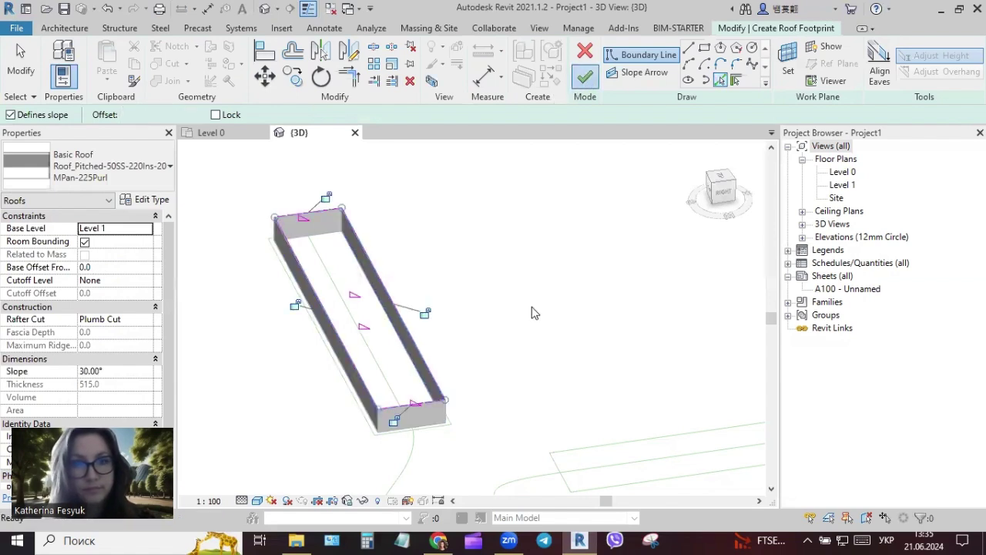
click(520, 419)
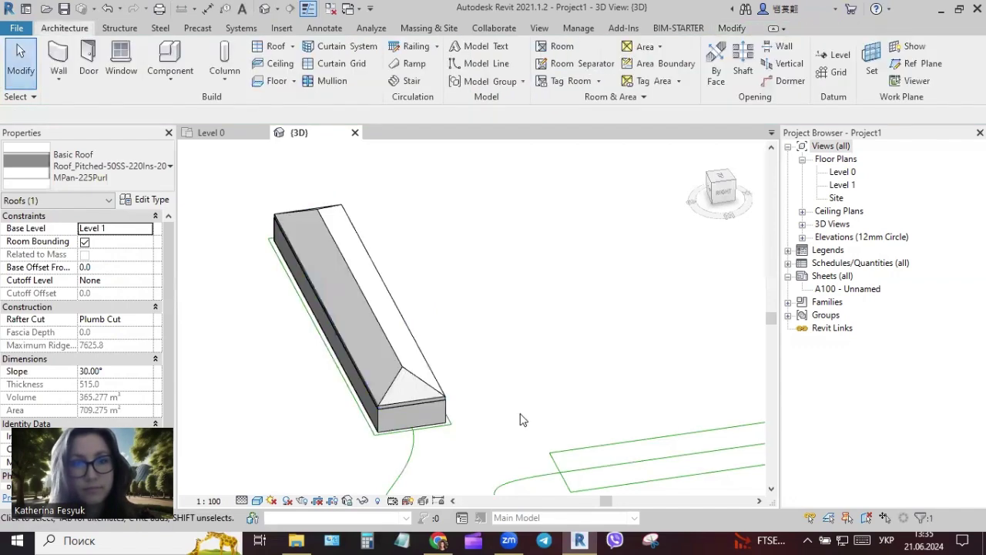
Change the left wing's roof type to Roof_Generic-125mm.
click(411, 381)
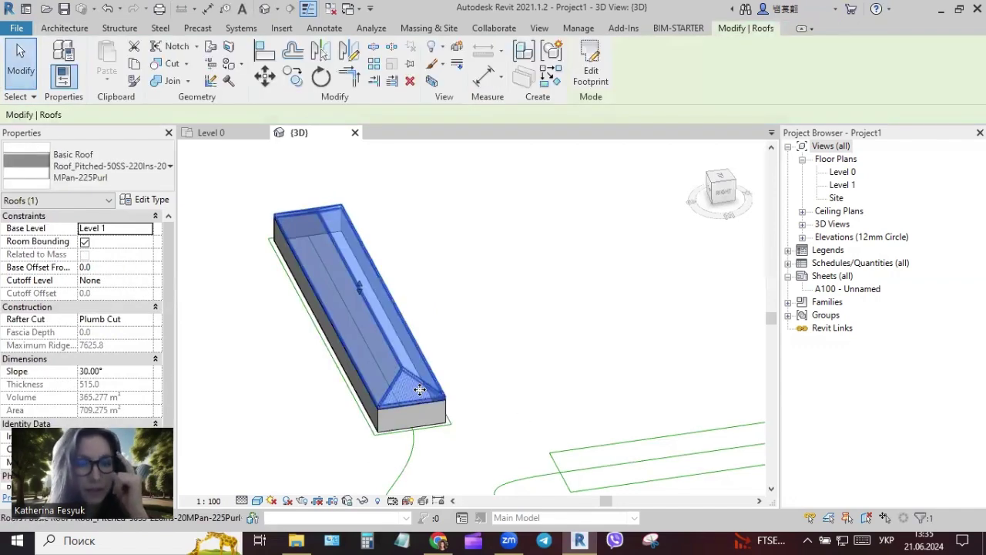
click(115, 172)
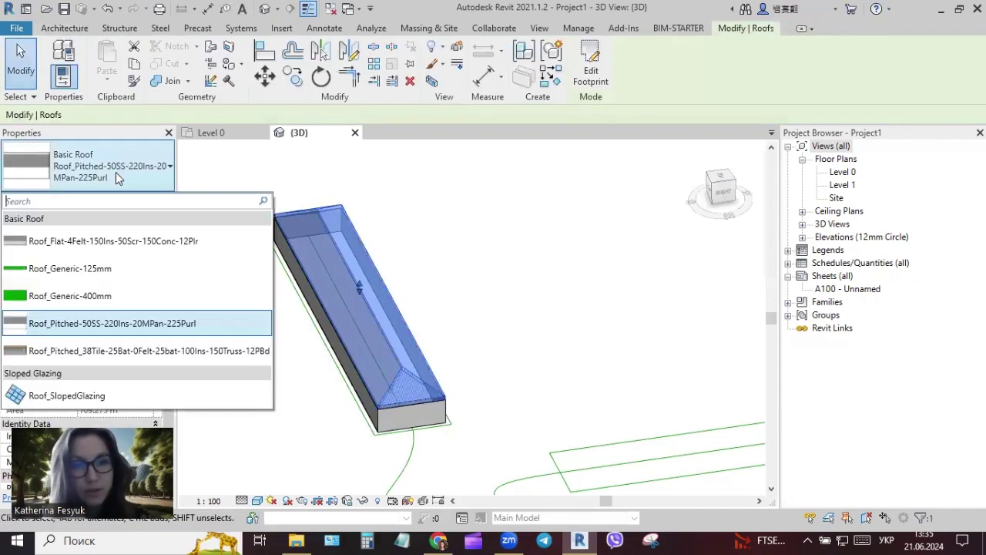
click(109, 273)
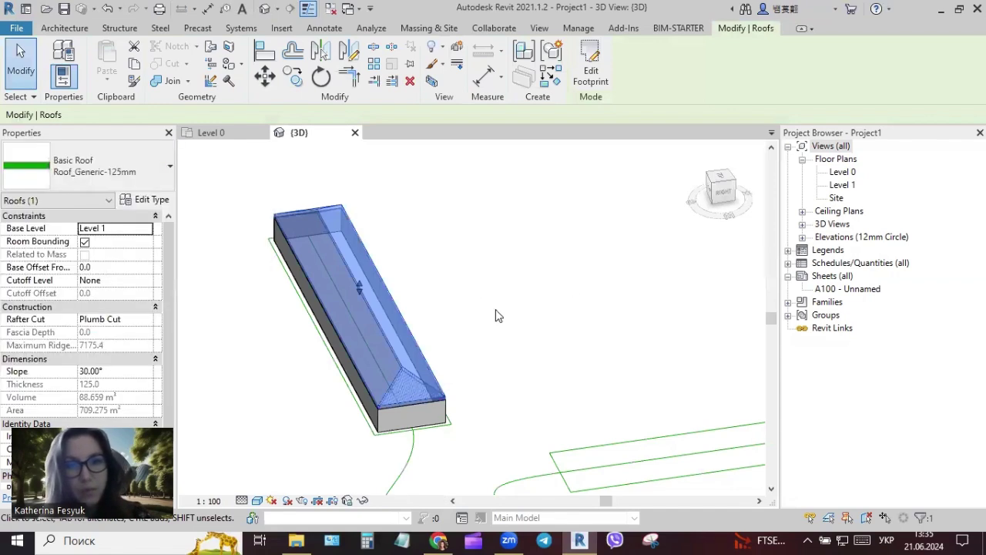
click(496, 256)
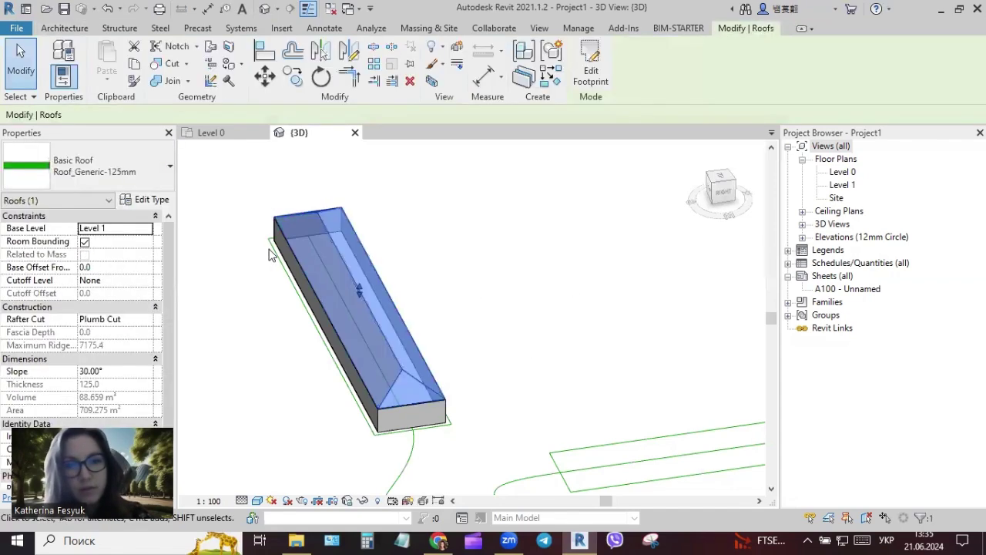
click(385, 318)
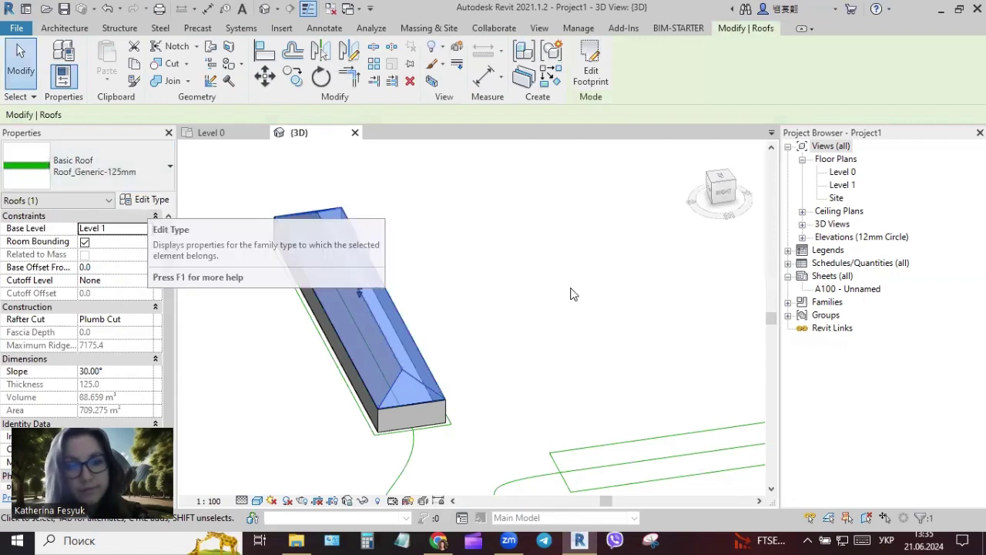
click(144, 200)
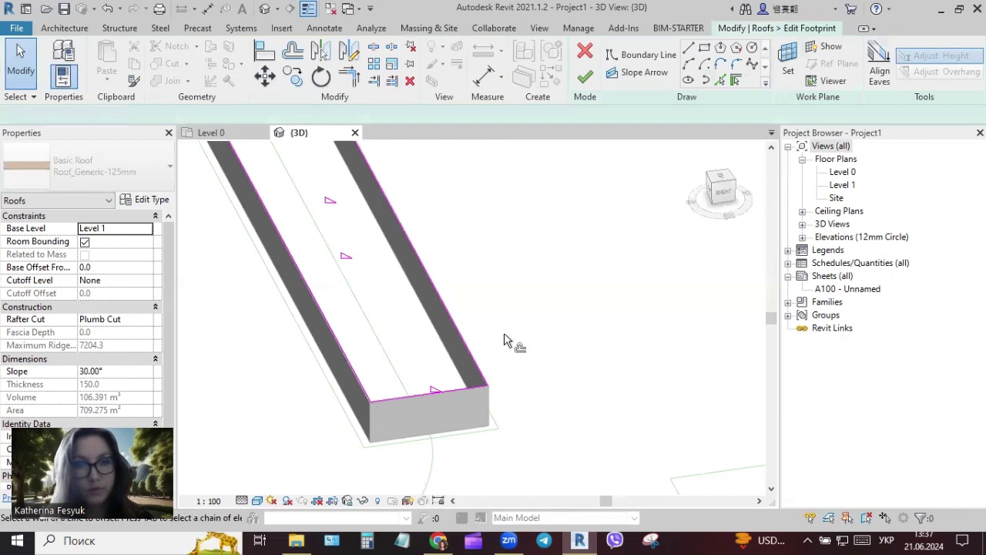
Offset the chained roof footprint lines 600 outward to form an overhang.
key(o)
key(f)
click(314, 114)
key(Delete)
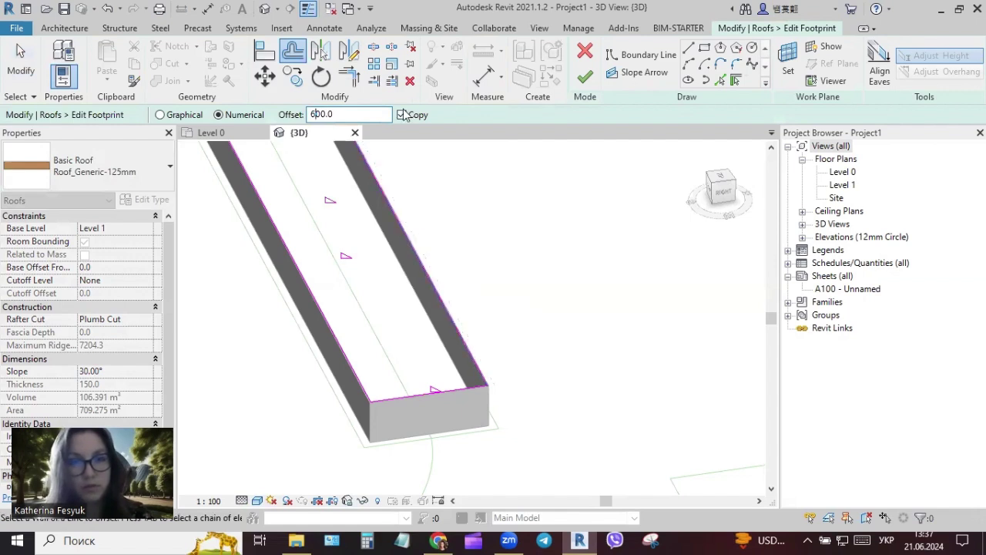
key(Tab)
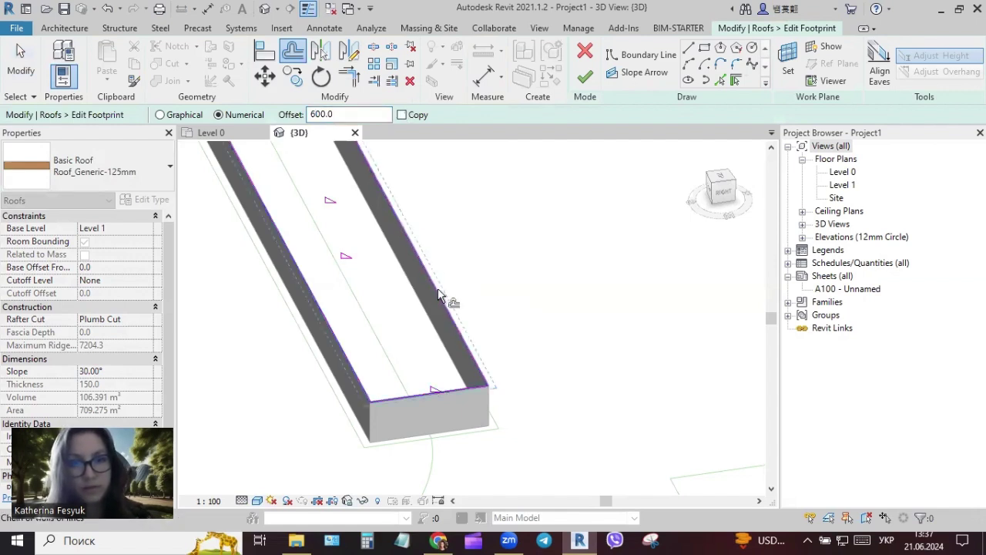
click(437, 293)
key(Escape)
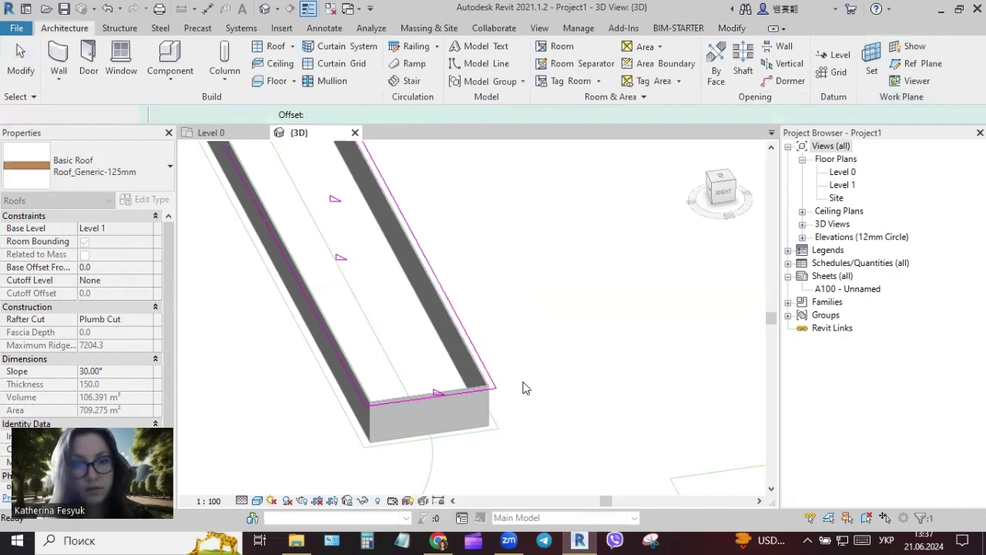
Mirror a copy of the walled, roofed left wing onto the lower-right outline.
key(z)
key(f)
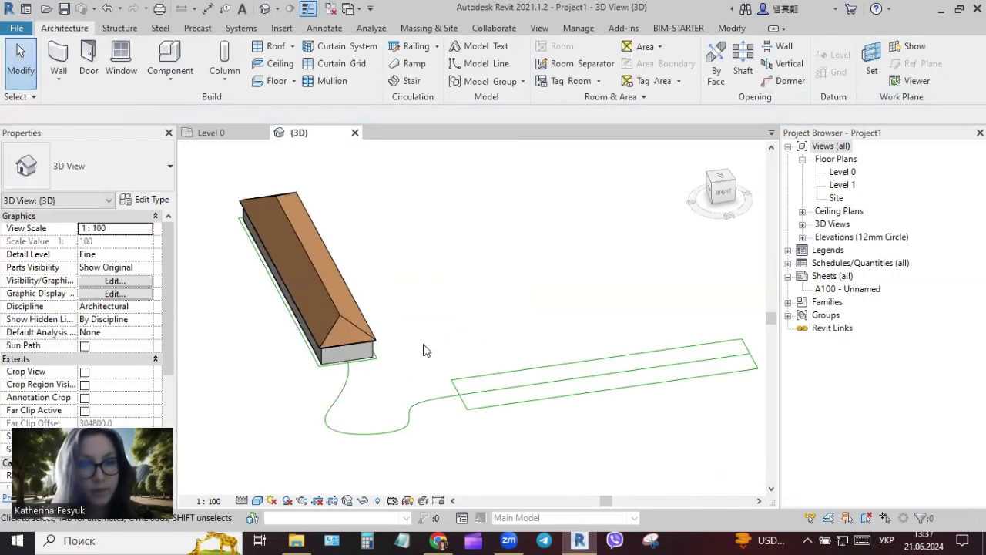
drag(215, 176, 399, 382)
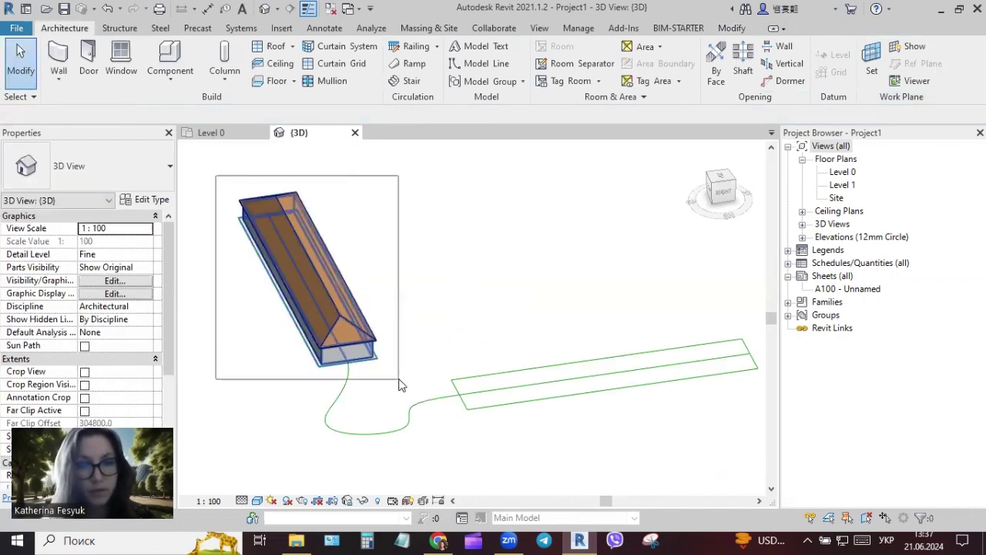
drag(399, 385, 399, 385)
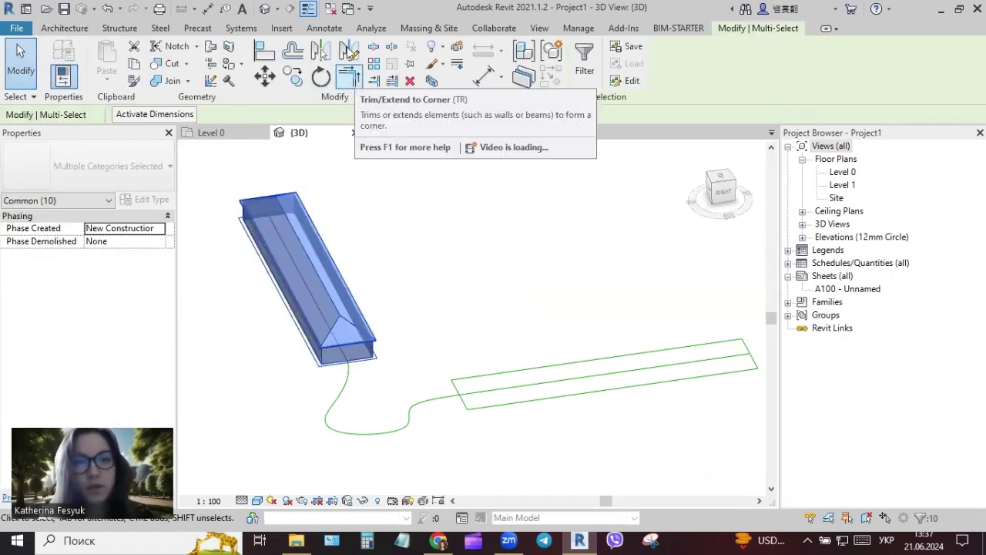
click(348, 50)
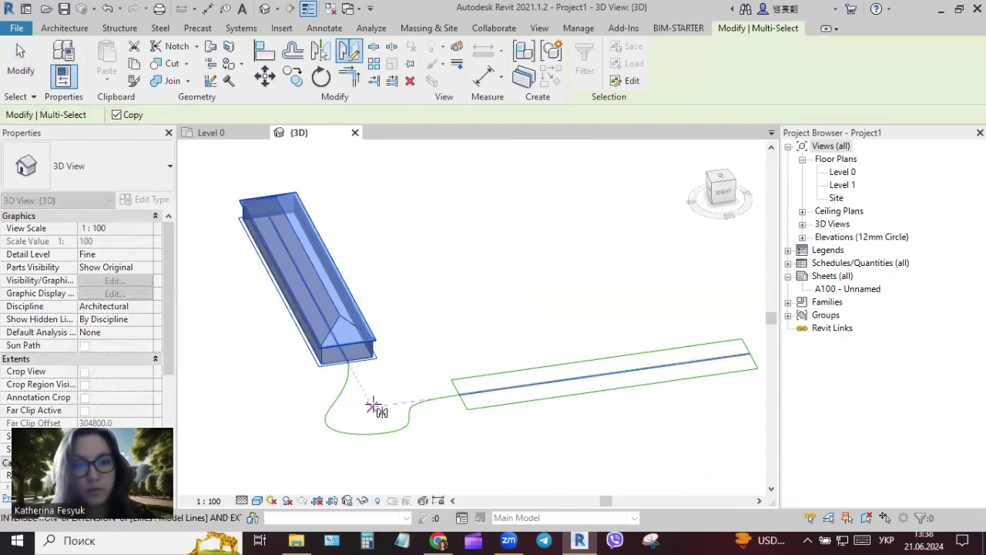
click(373, 406)
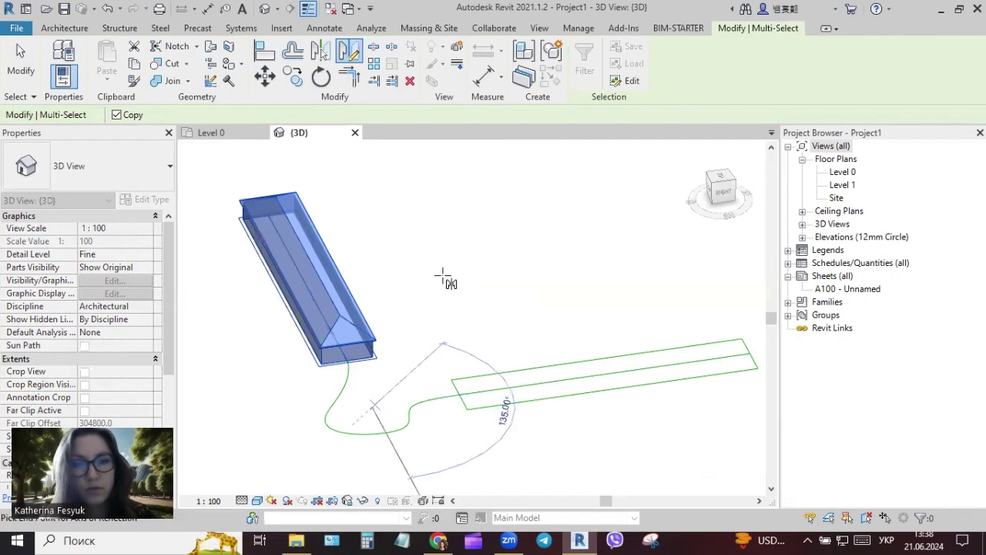
click(473, 316)
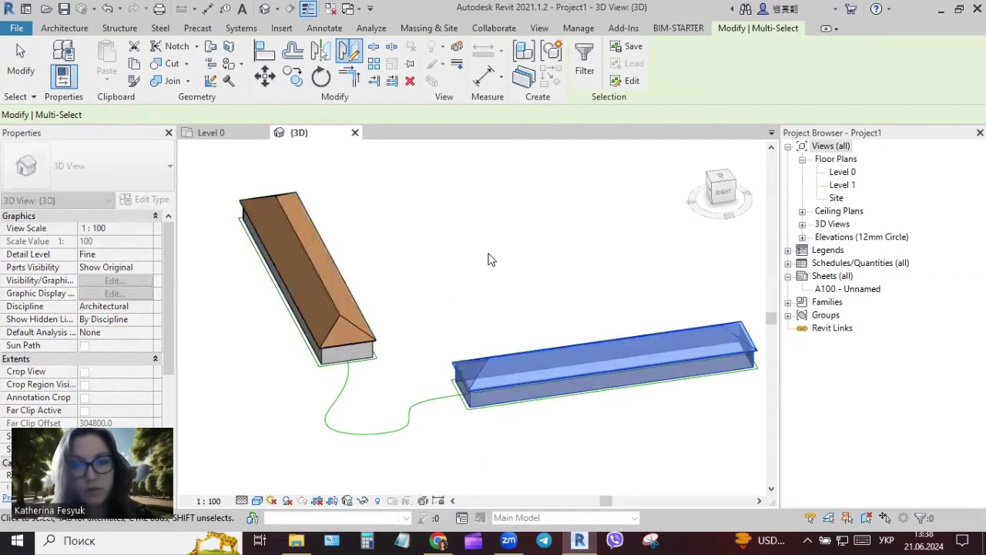
click(472, 291)
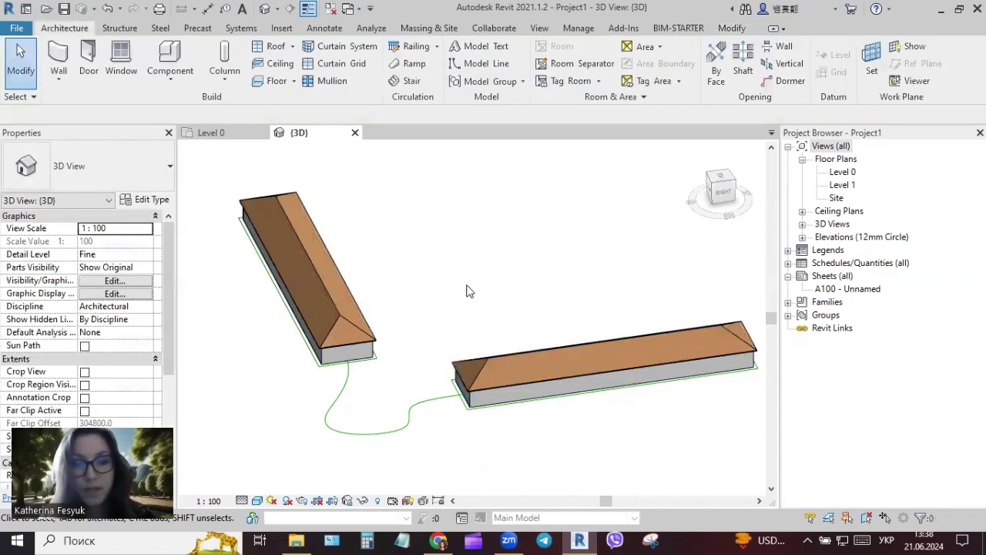
Open the Massing & Site tab and review the museum's aerial photo in the browser.
click(426, 34)
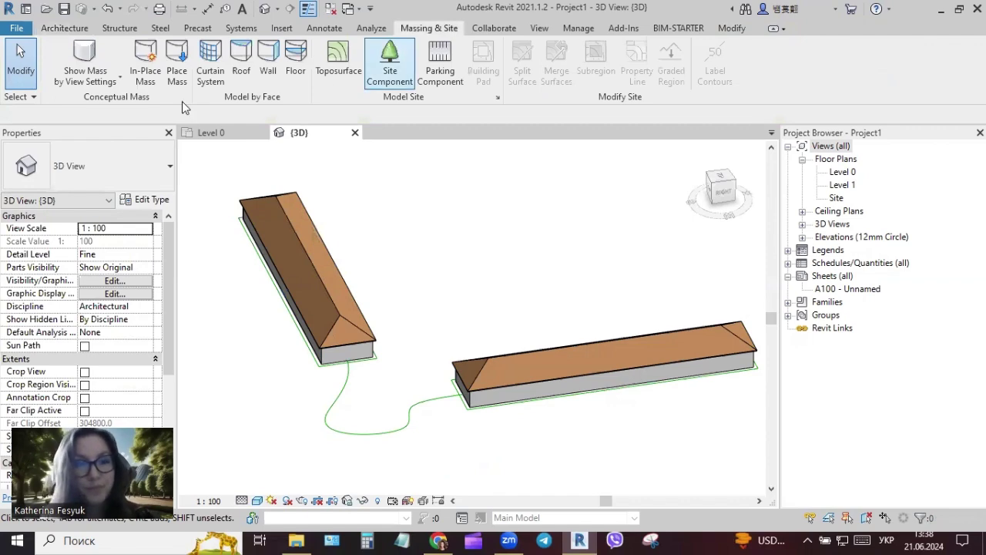
click(441, 540)
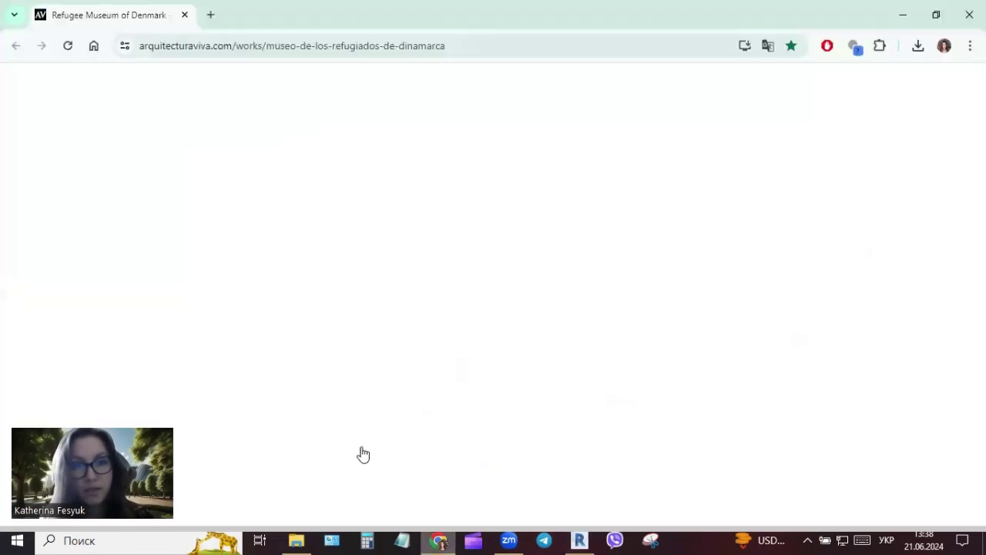
scroll(383, 380, up, 5)
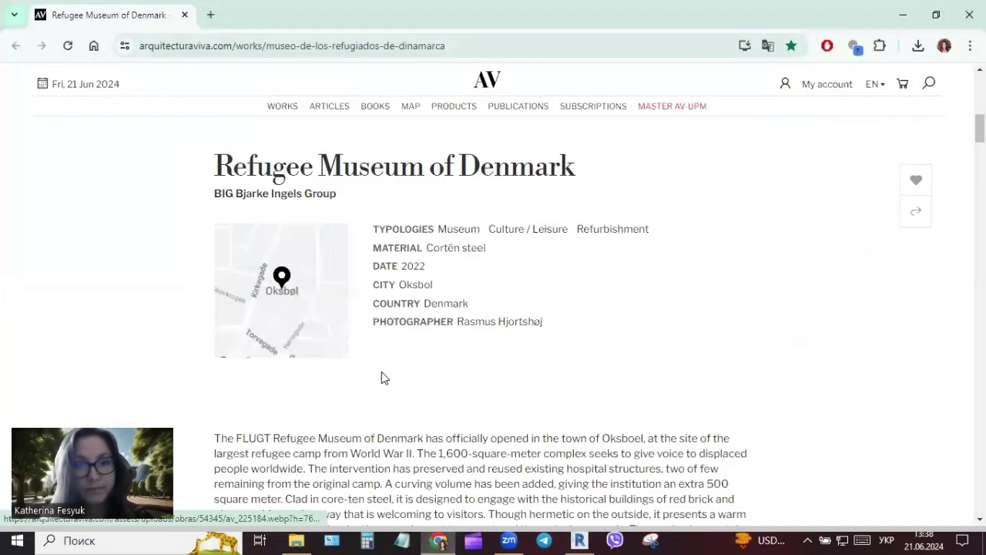
scroll(383, 378, up, 5)
scroll(382, 379, down, 2)
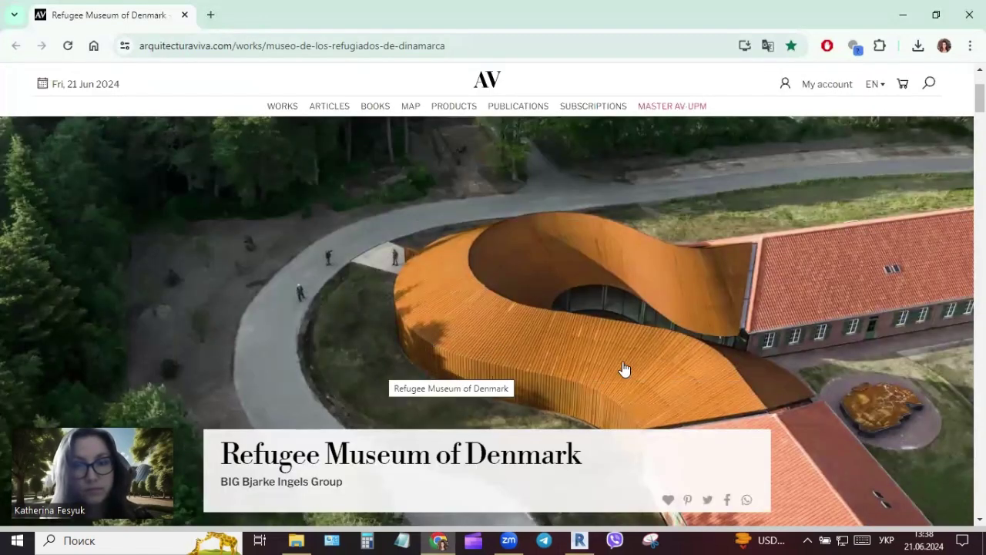
key(alt+Tab)
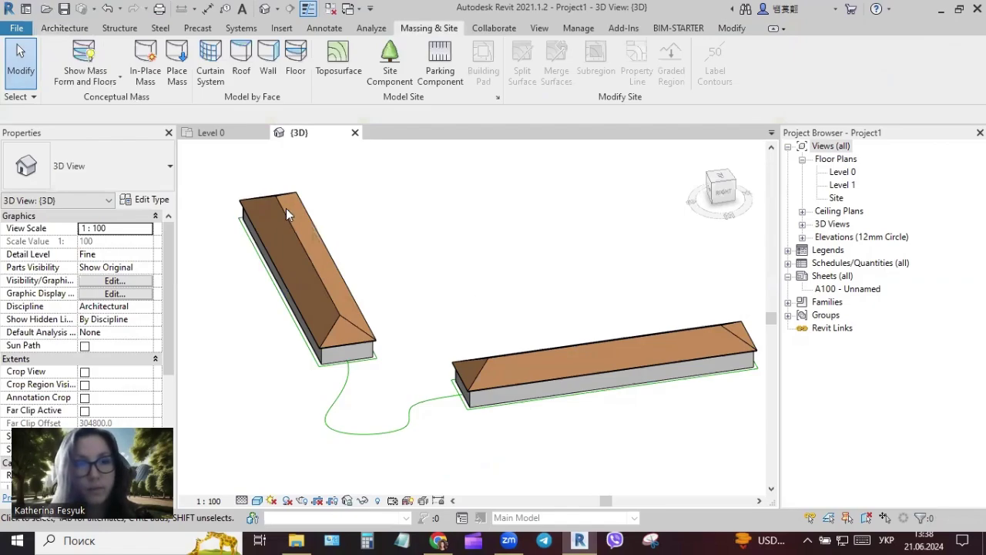
Create an in-place mass with its default name and pick lines on the Level 0 placement plane.
click(152, 68)
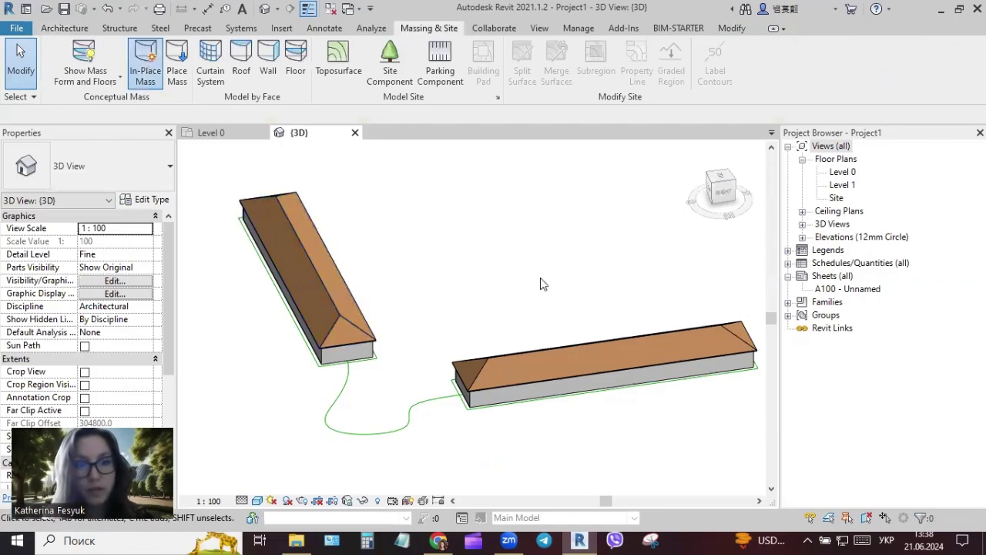
click(219, 262)
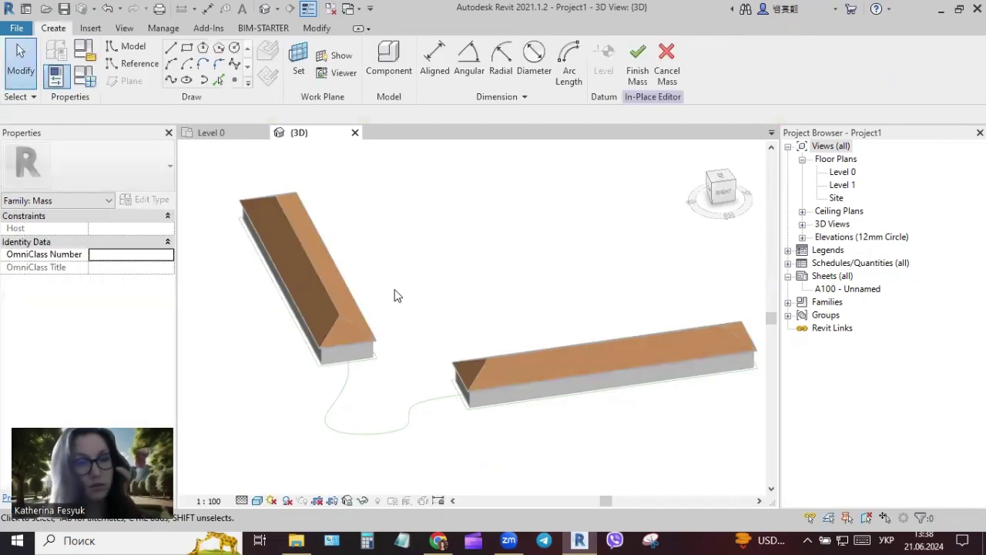
click(219, 80)
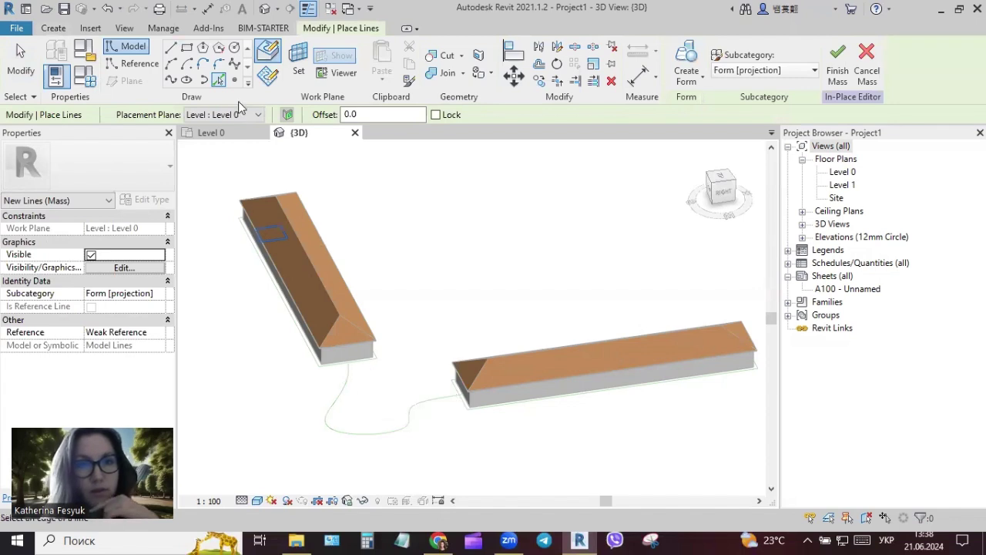
click(239, 115)
click(244, 134)
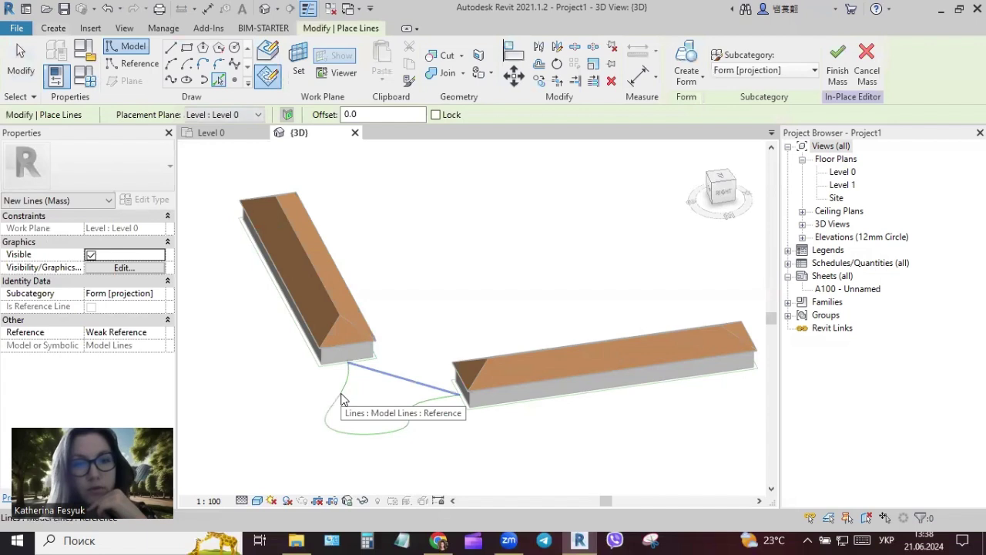
Pick the S-shaped green connector spline as a mass line, then orbit to check it.
click(379, 432)
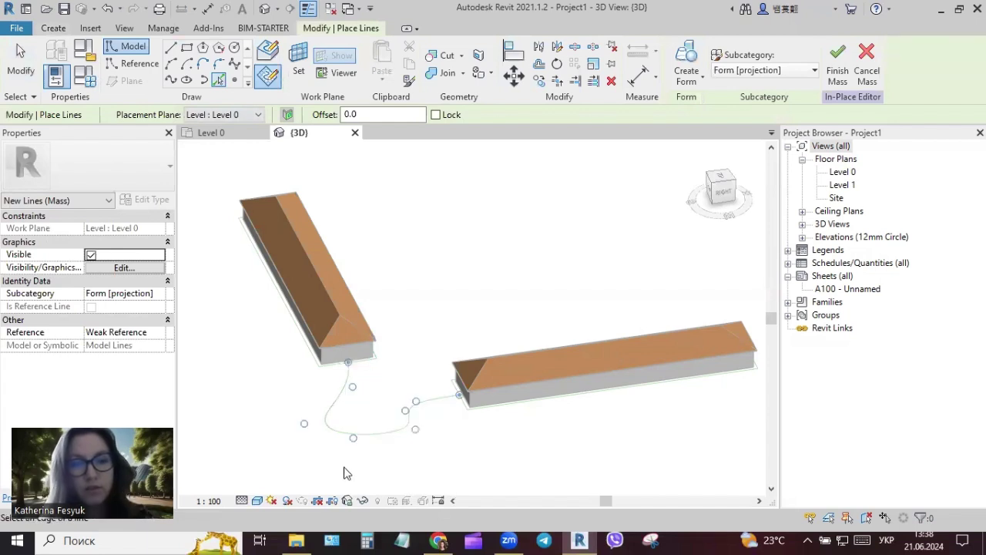
scroll(343, 467, up, 3)
key(Escape)
key(Escape)
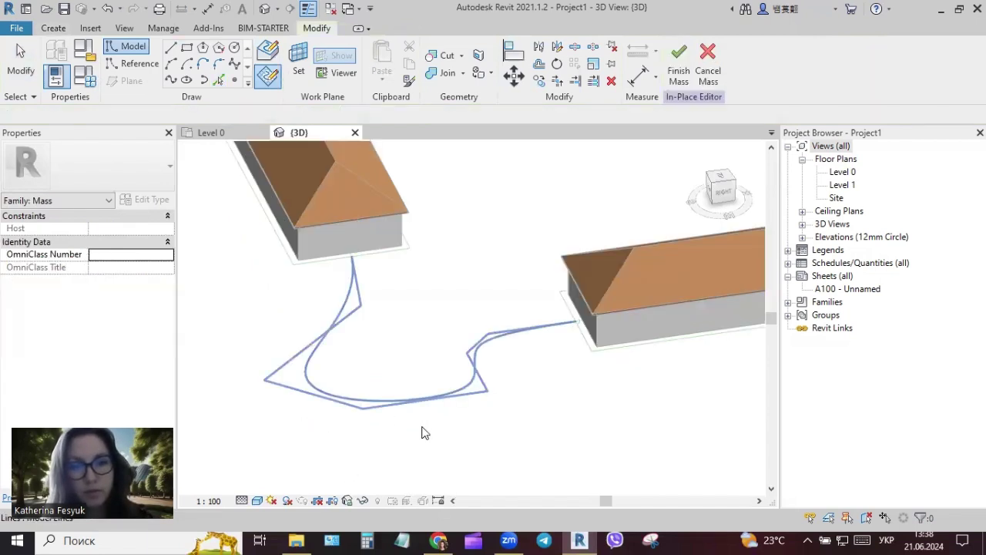
click(462, 440)
scroll(436, 451, down, 1)
click(434, 454)
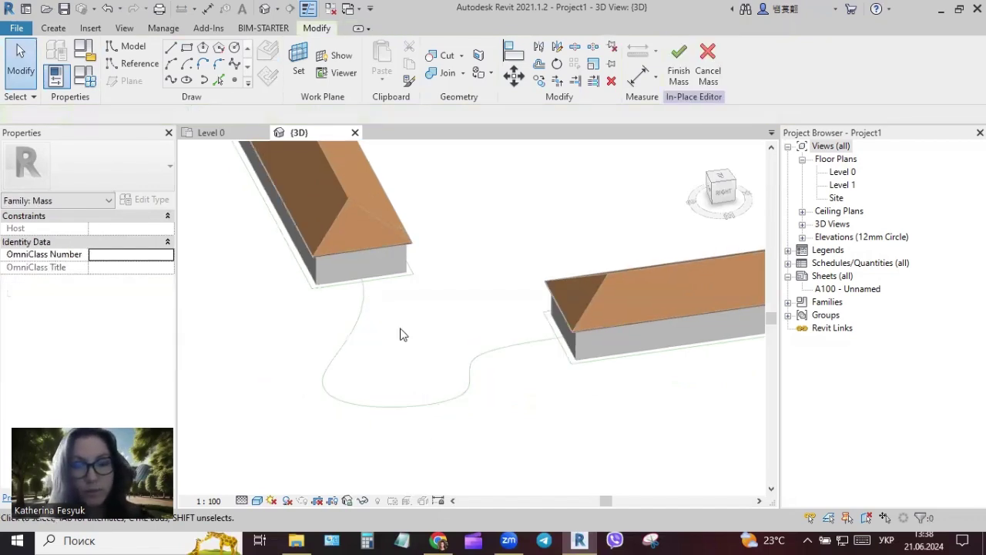
scroll(462, 427, down, 3)
mouse_move(502, 367)
shift+middle_down()
mouse_move(445, 458)
mouse_move(471, 451)
shift+middle_up()
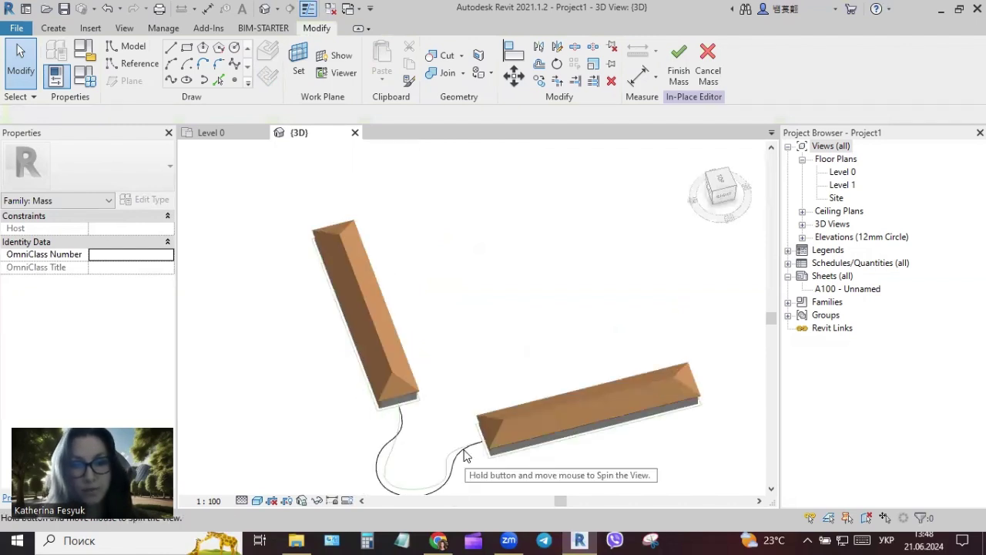
middle_drag(529, 478, 521, 441)
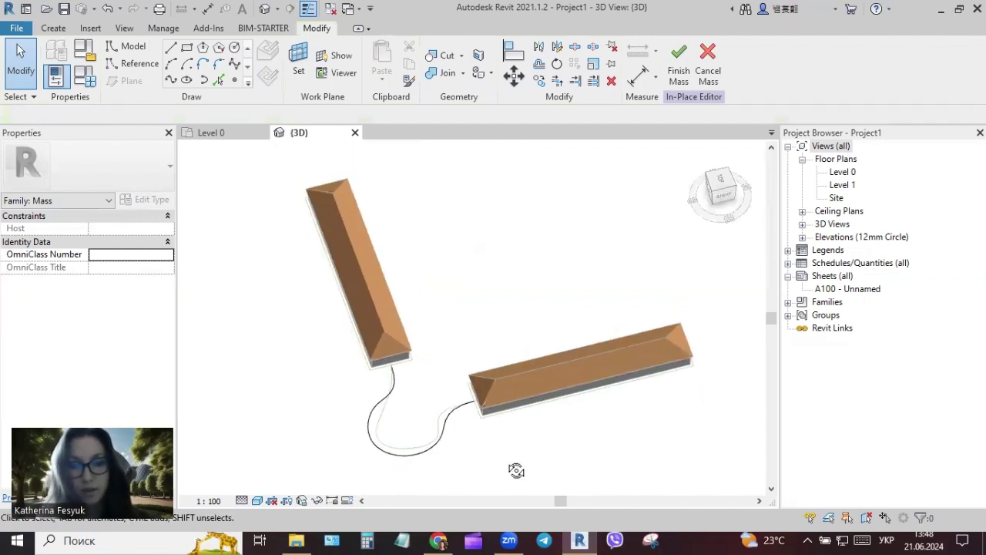
shift+middle_drag(509, 479, 519, 413)
scroll(387, 406, up, 3)
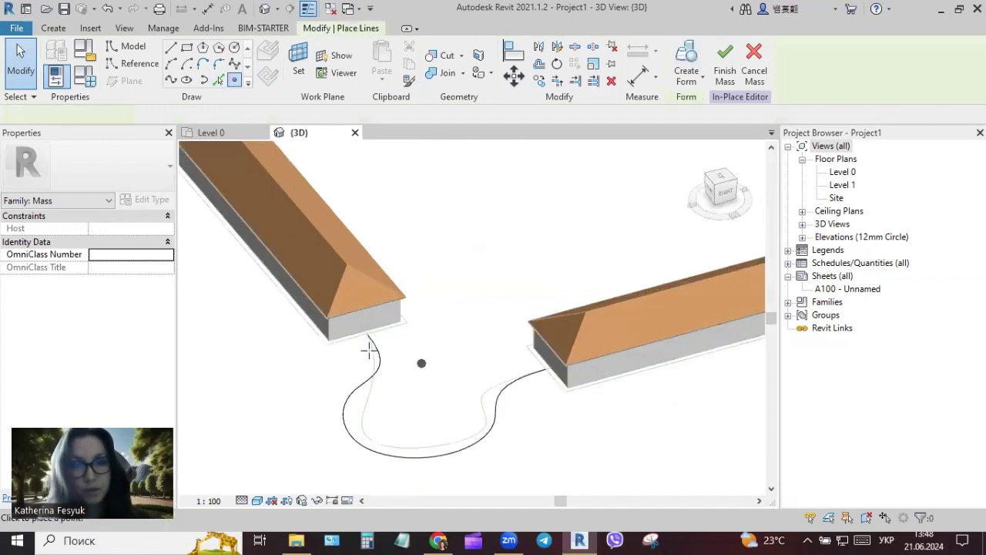
Place reference points at the curve's end near the first wing and just along it.
scroll(363, 333, up, 3)
scroll(373, 326, up, 2)
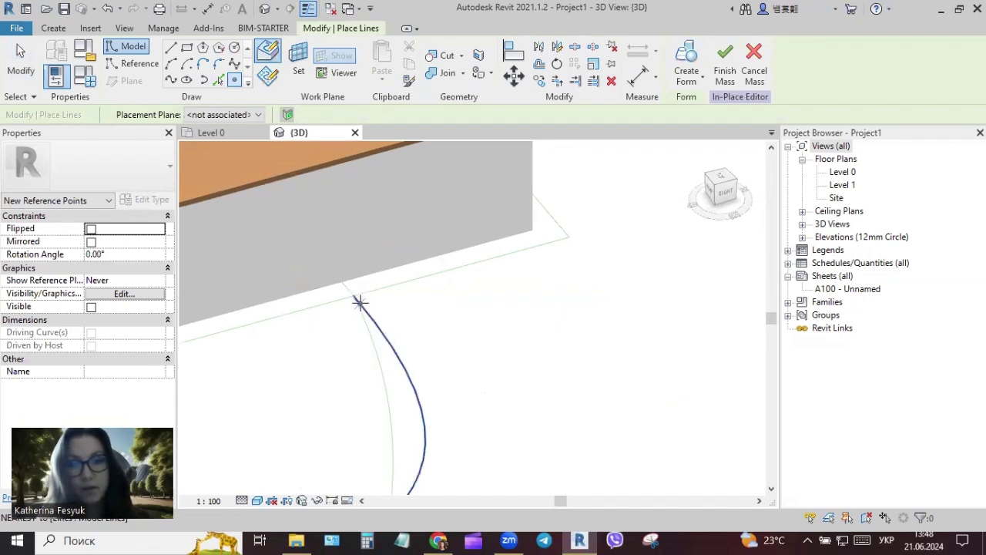
click(389, 329)
key(Escape)
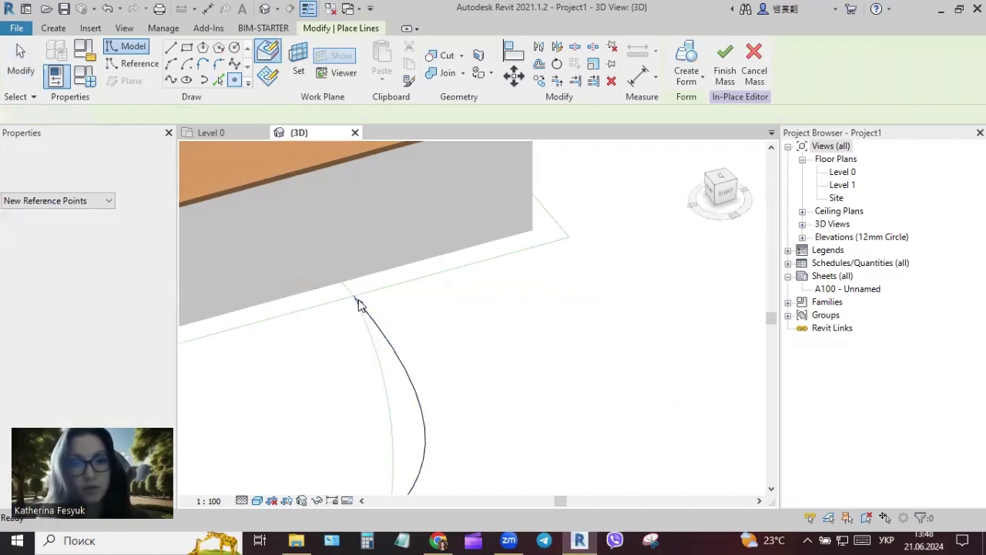
key(Escape)
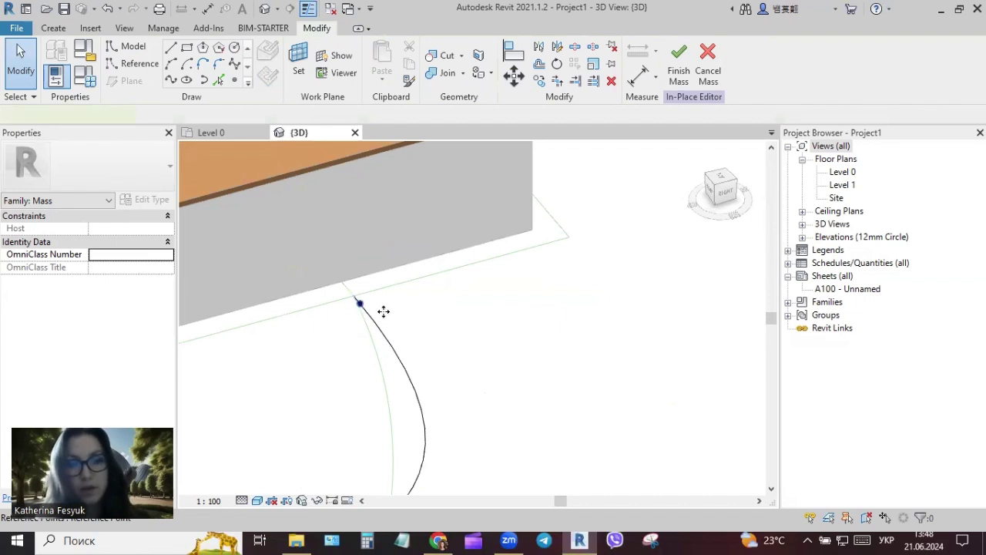
key(Return)
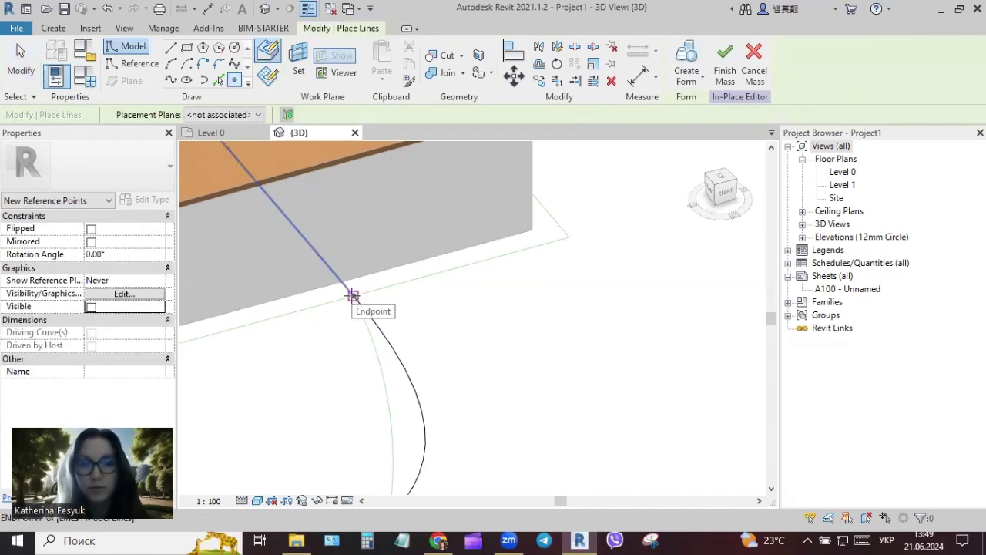
click(353, 296)
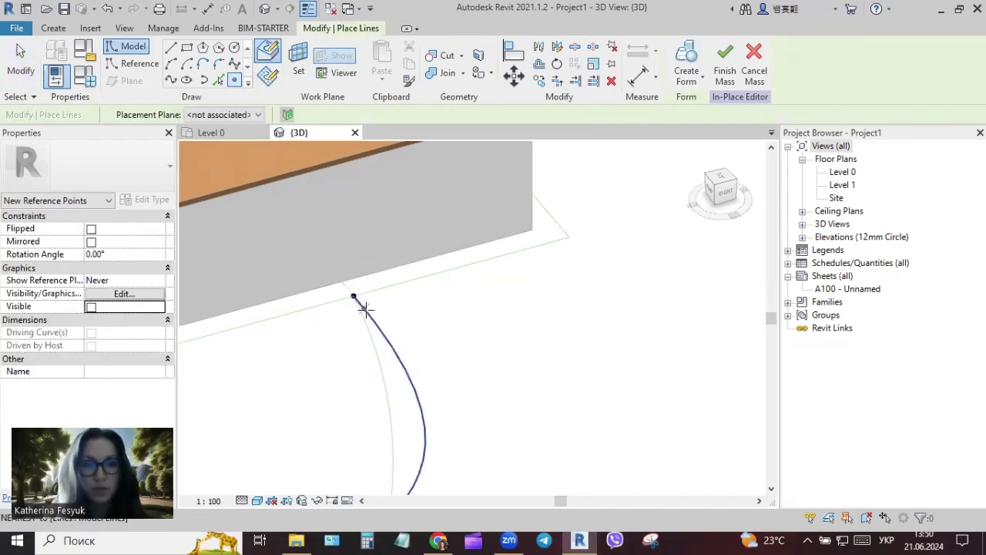
click(365, 308)
key(Escape)
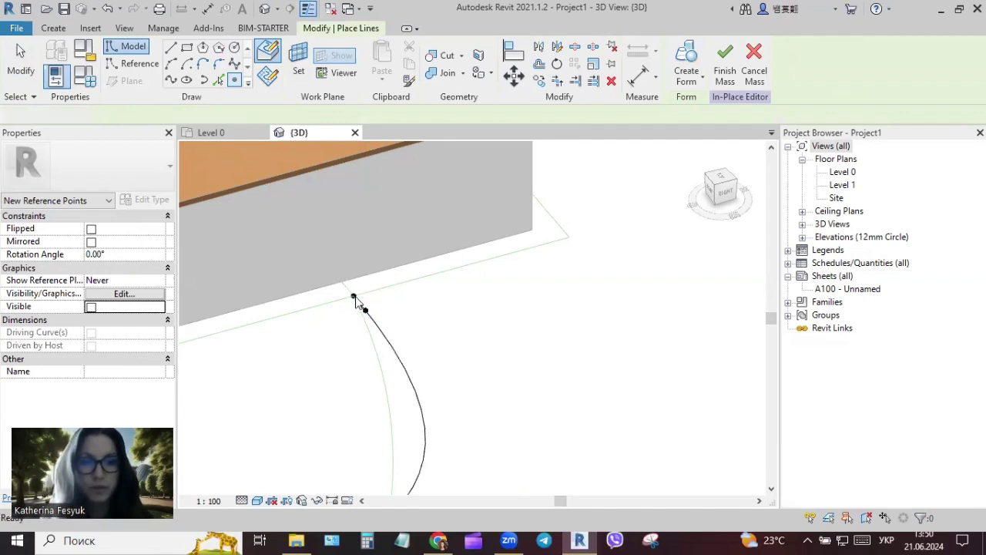
key(Escape)
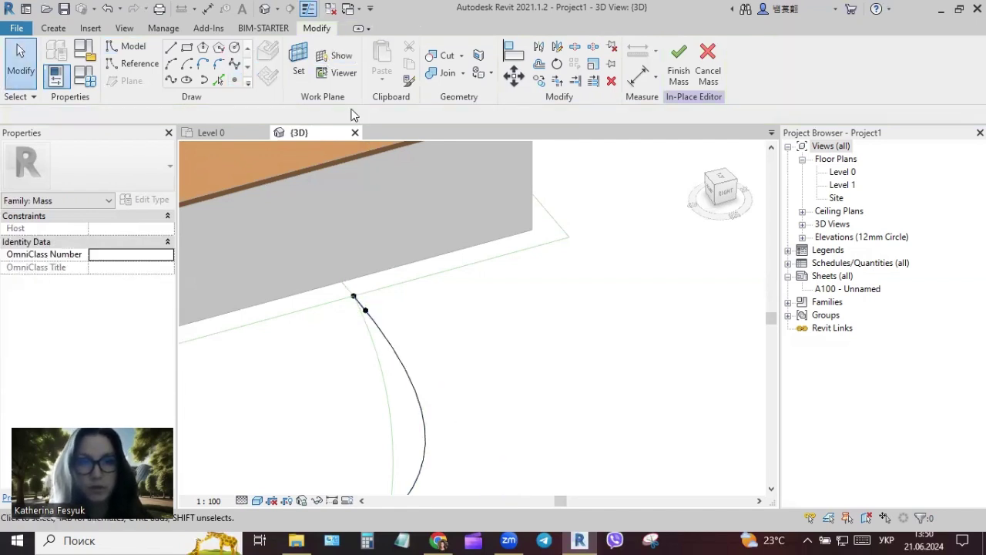
click(337, 56)
Show the work plane through the path's end point and inspect it from several orbited angles.
scroll(487, 281, down, 3)
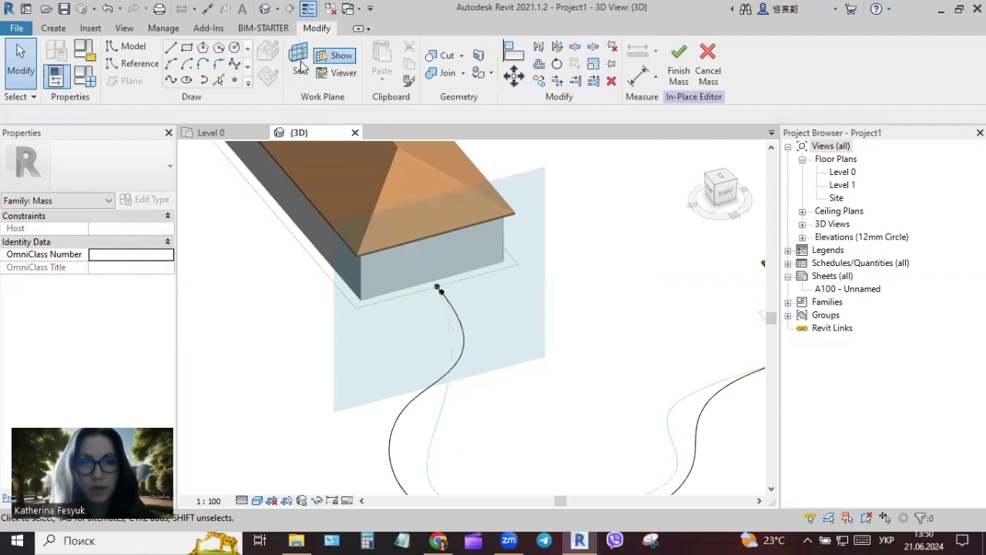
key(w)
key(p)
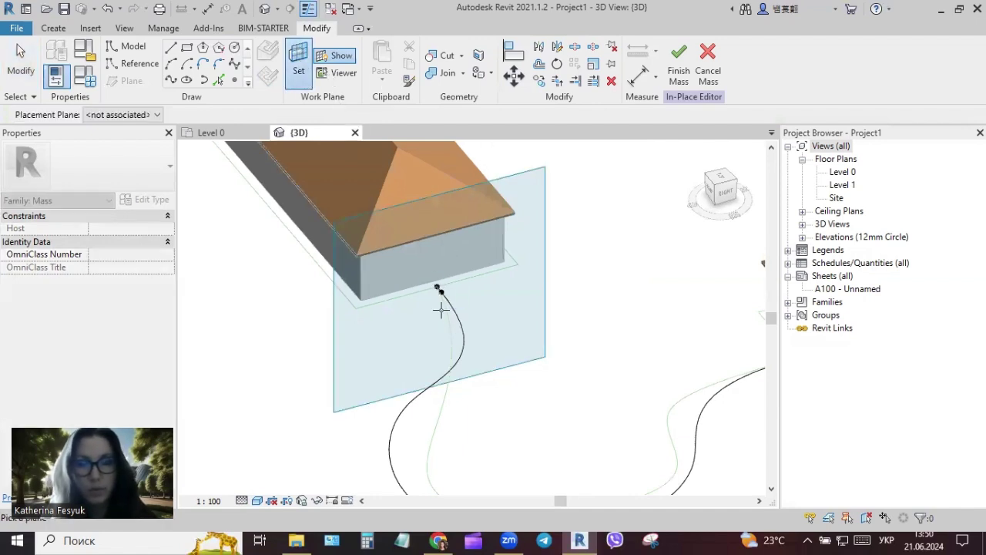
scroll(435, 266, up, 2)
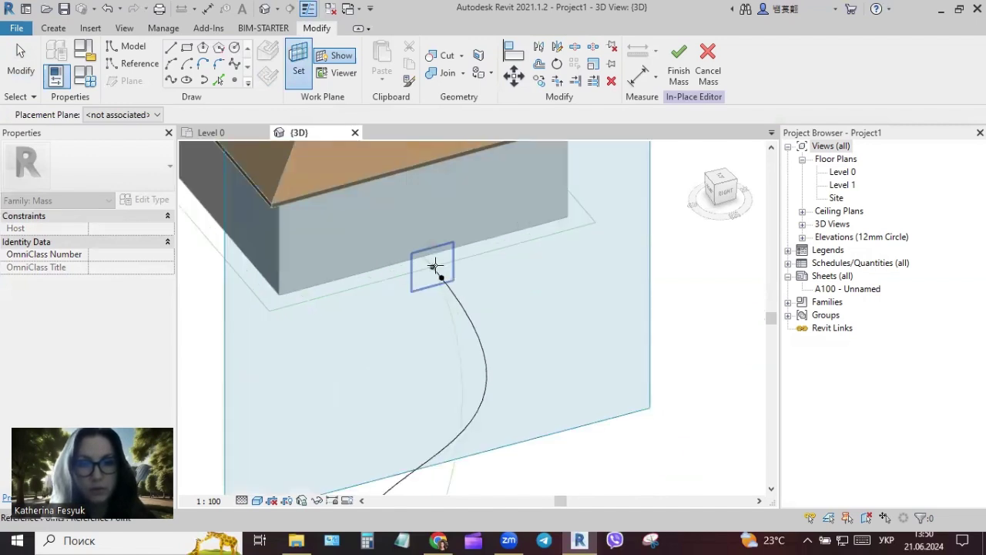
shift+middle_drag(466, 322, 550, 332)
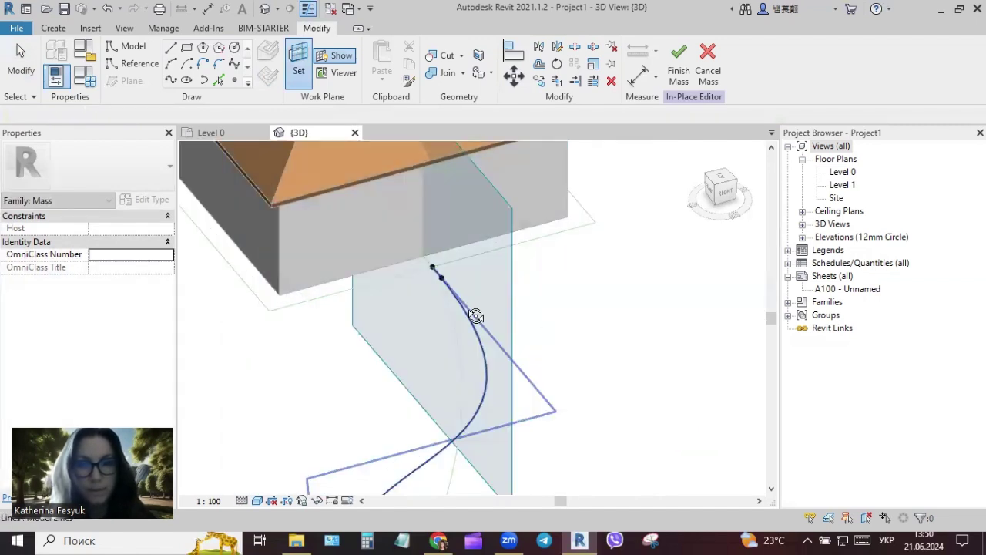
mouse_move(473, 314)
shift+middle_down()
mouse_move(506, 341)
mouse_move(362, 260)
shift+middle_up()
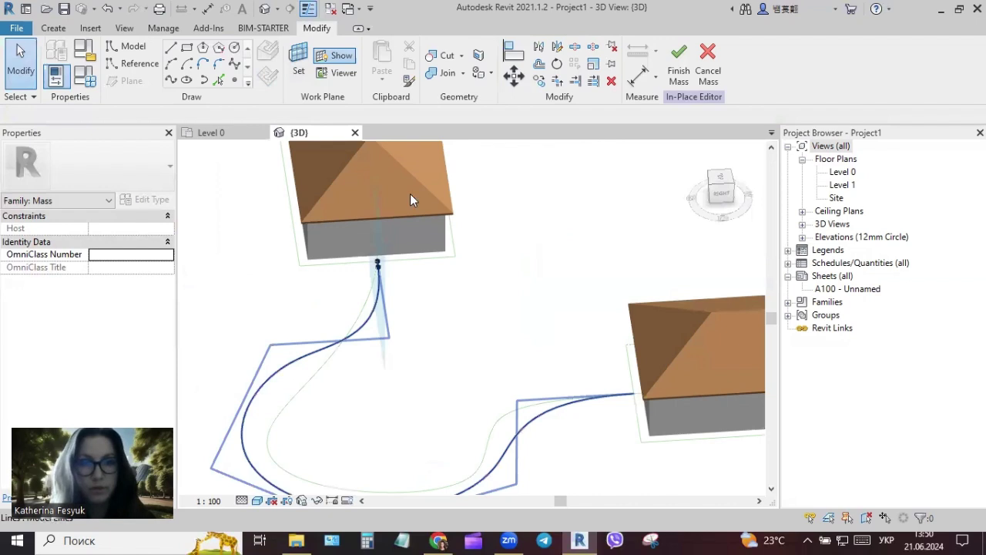
scroll(410, 193, up, 2)
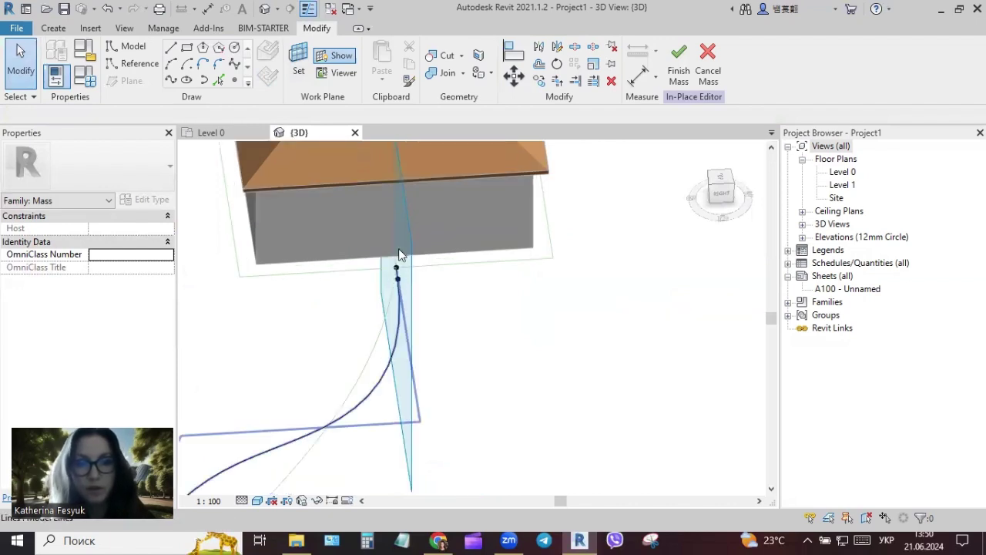
shift+middle_drag(409, 284, 357, 199)
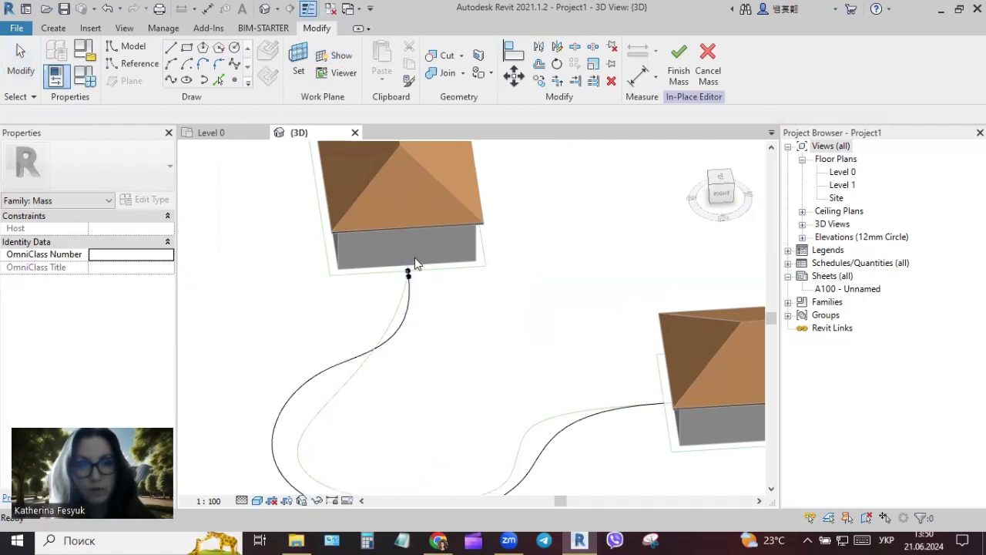
shift+middle_drag(414, 265, 412, 258)
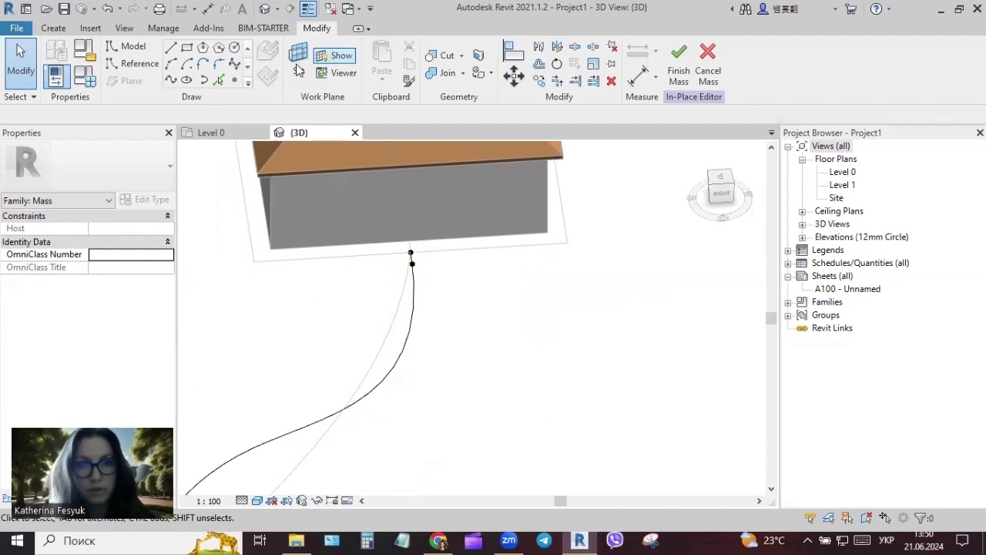
click(411, 255)
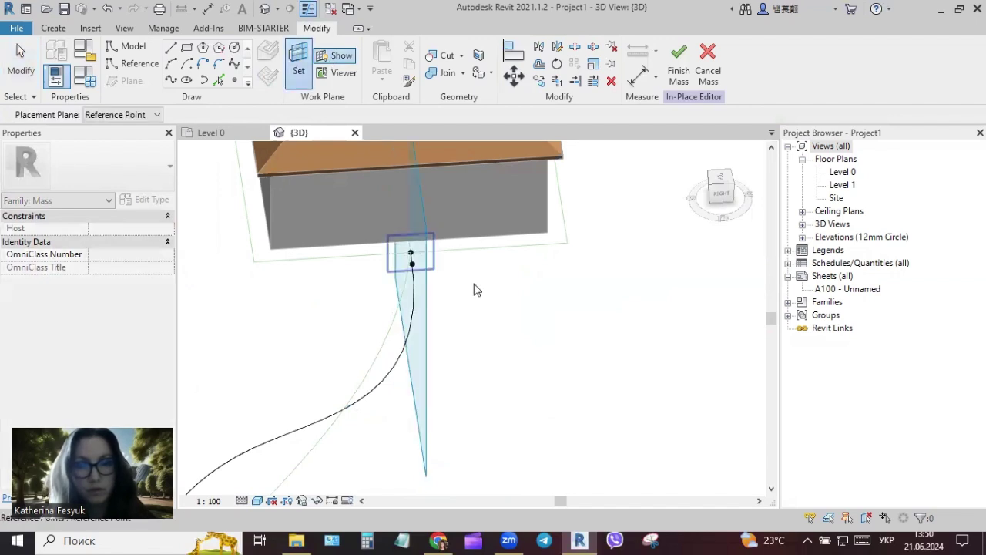
shift+middle_drag(473, 286, 452, 377)
mouse_move(519, 345)
shift+middle_down()
mouse_move(434, 357)
mouse_move(422, 332)
shift+middle_up()
shift+middle_drag(456, 407, 528, 390)
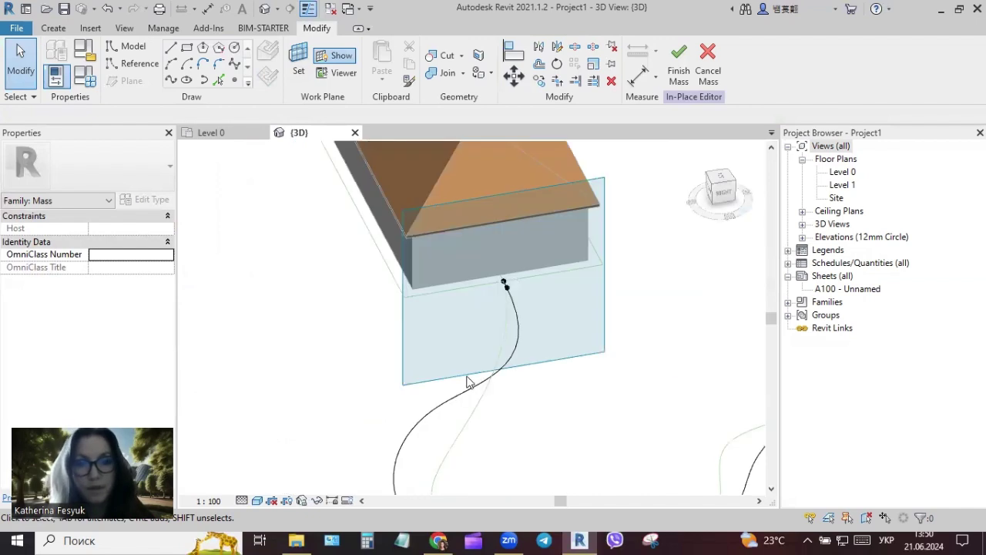
Hide the work plane and slide the hosted reference point along the curve toward its top.
click(336, 61)
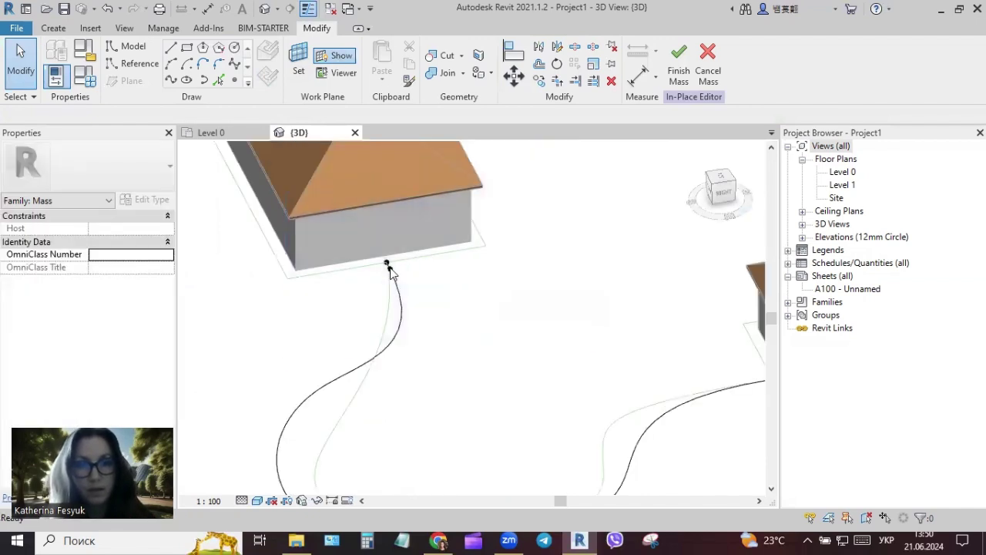
click(386, 265)
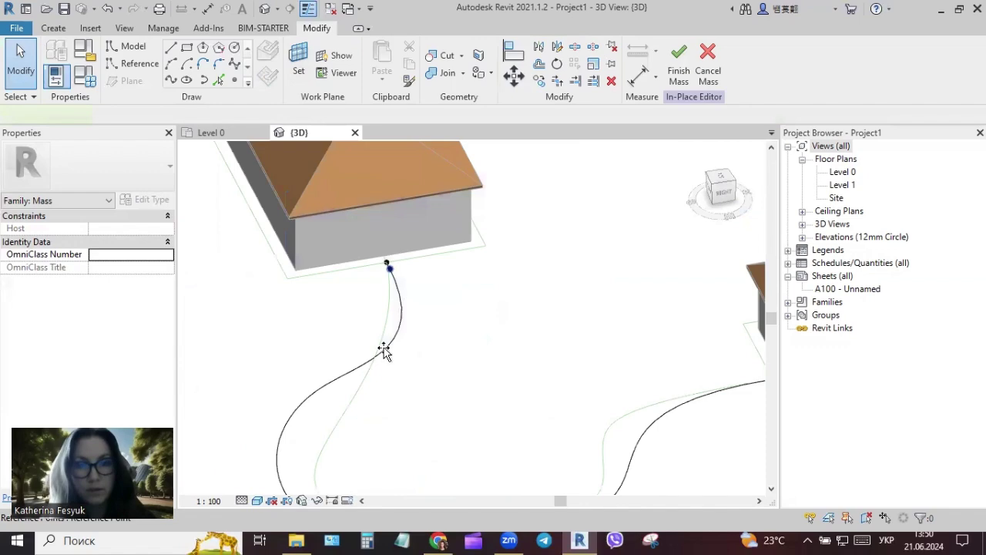
mouse_move(308, 475)
mouse_down()
mouse_move(389, 356)
mouse_move(411, 283)
mouse_up()
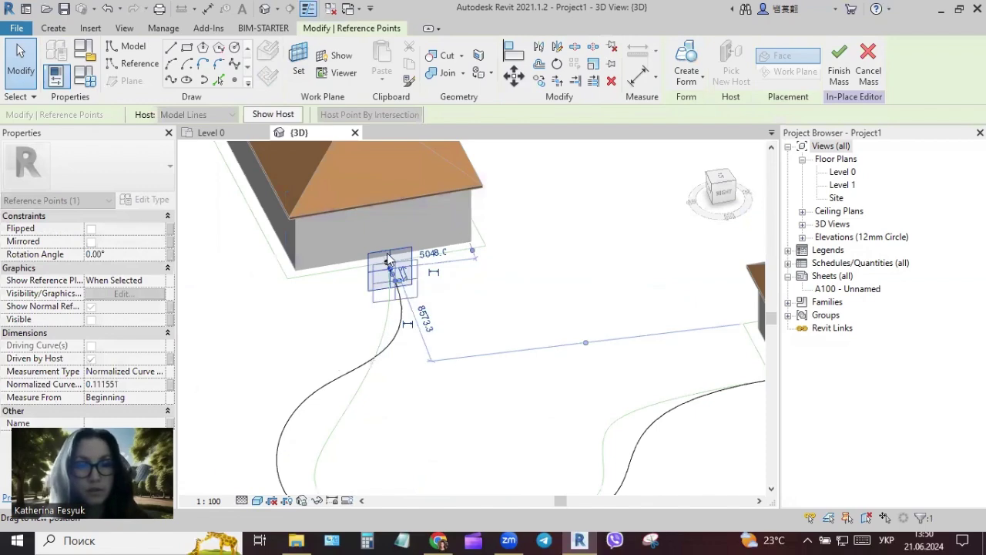
Drag the reference point to the very end of the curving path.
drag(411, 284, 398, 285)
scroll(398, 285, up, 3)
key(Escape)
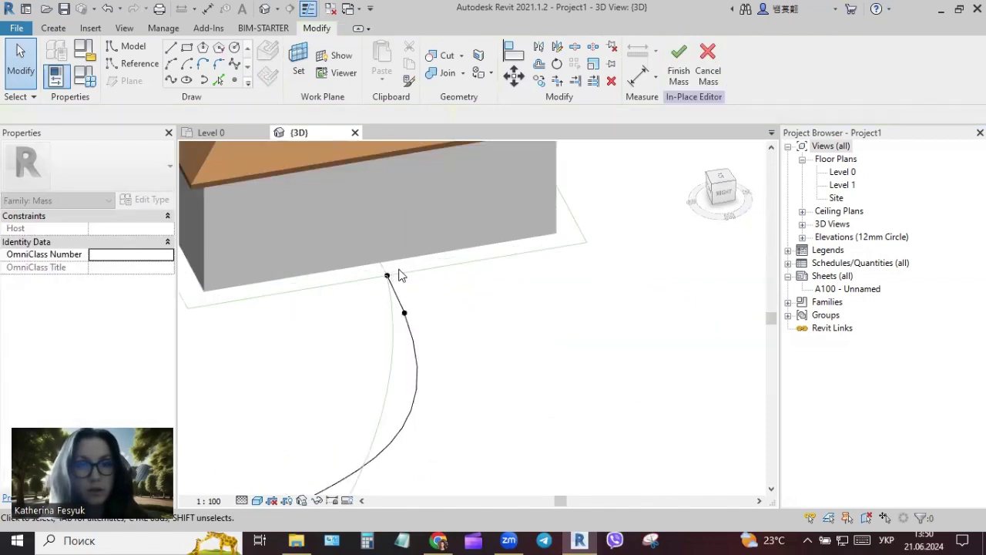
click(390, 273)
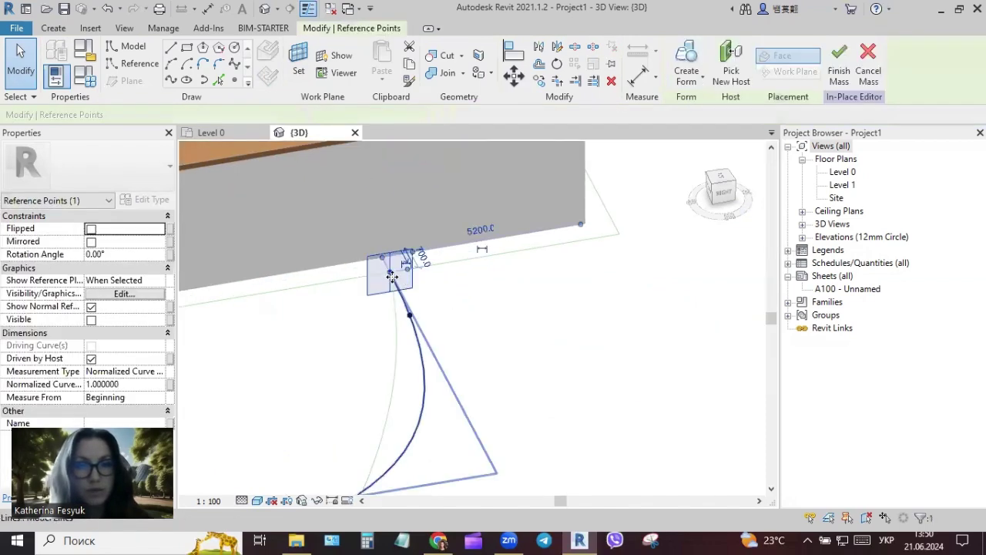
scroll(392, 275, up, 2)
scroll(388, 262, up, 2)
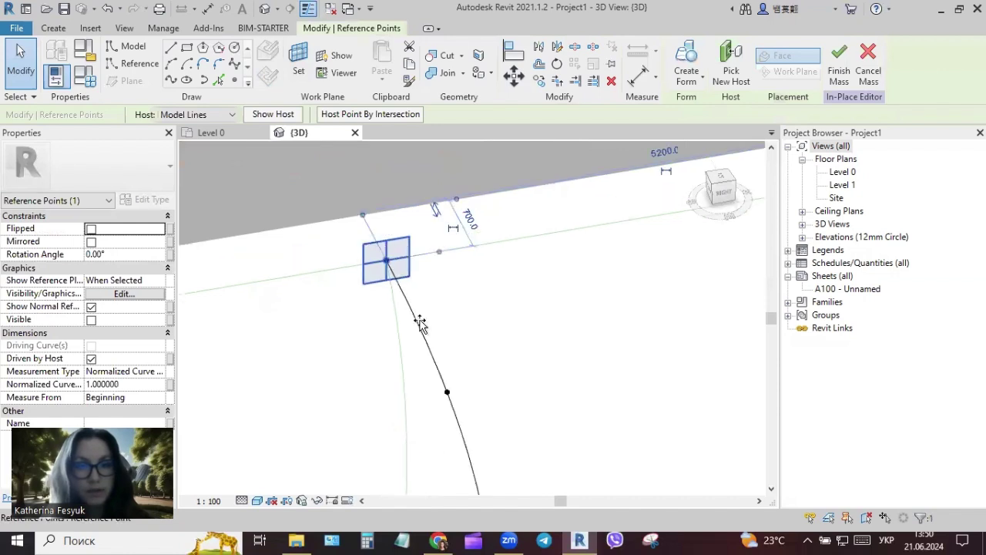
mouse_move(413, 321)
mouse_down()
mouse_move(389, 301)
mouse_move(468, 262)
mouse_up()
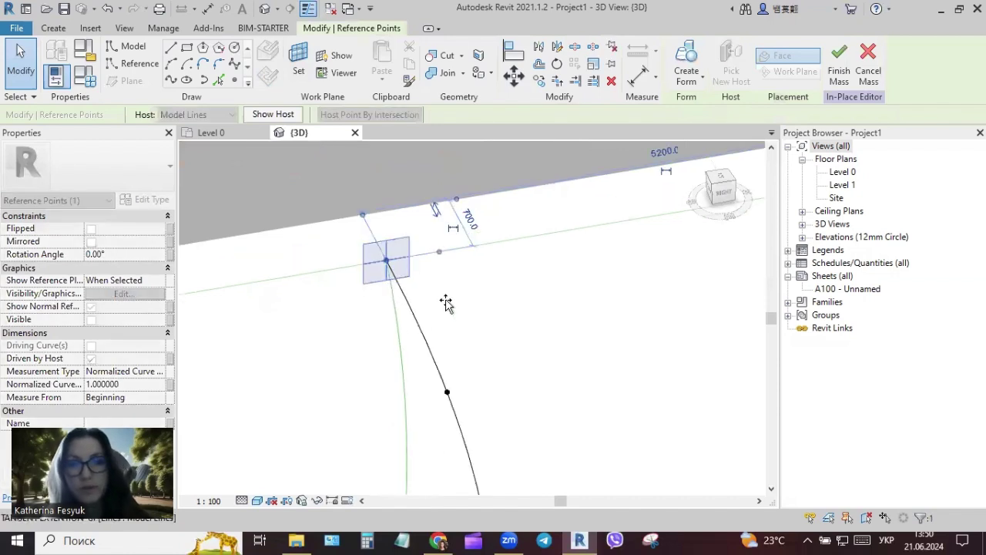
scroll(467, 260, down, 3)
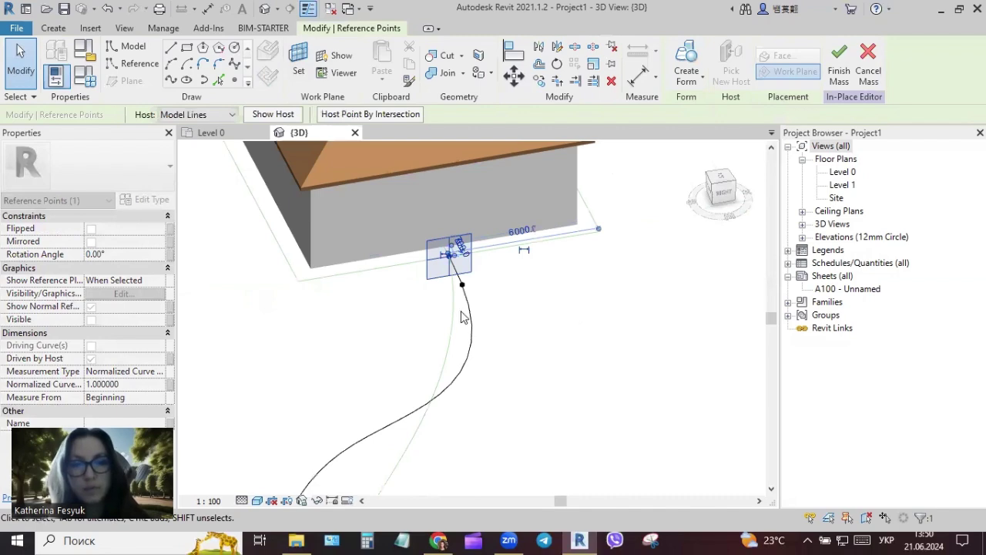
key(Escape)
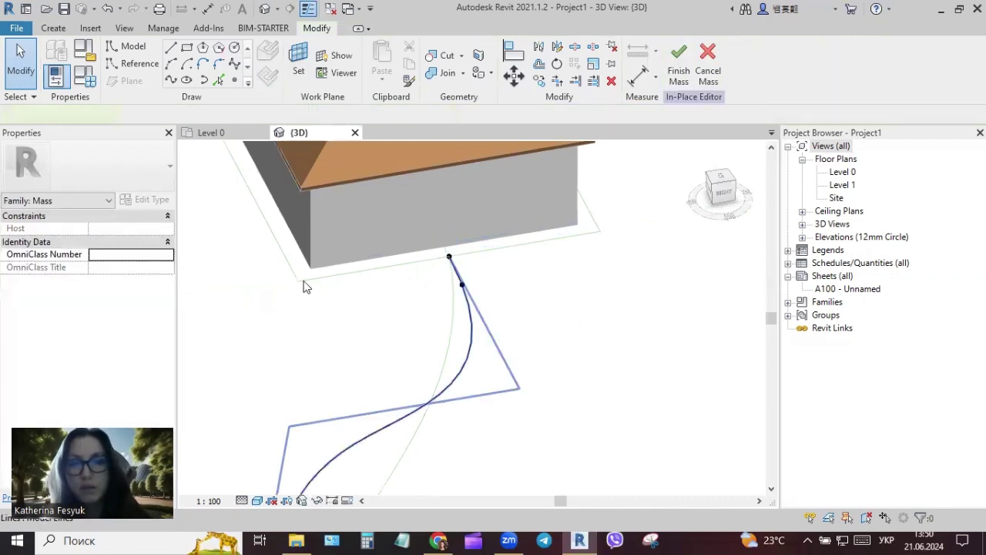
Set the work plane on the end reference point facing the house gable, and show it.
click(444, 266)
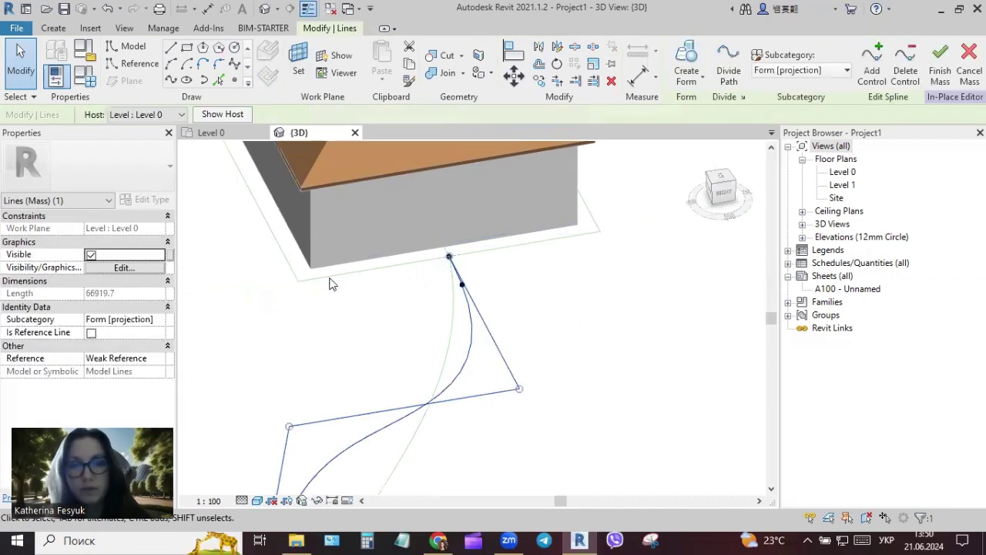
click(331, 283)
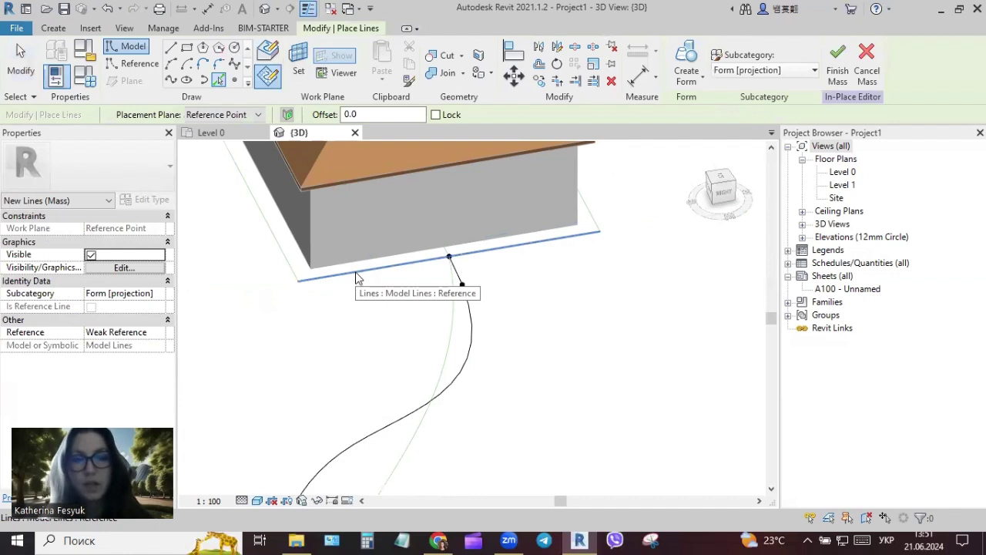
key(Escape)
key(Escape)
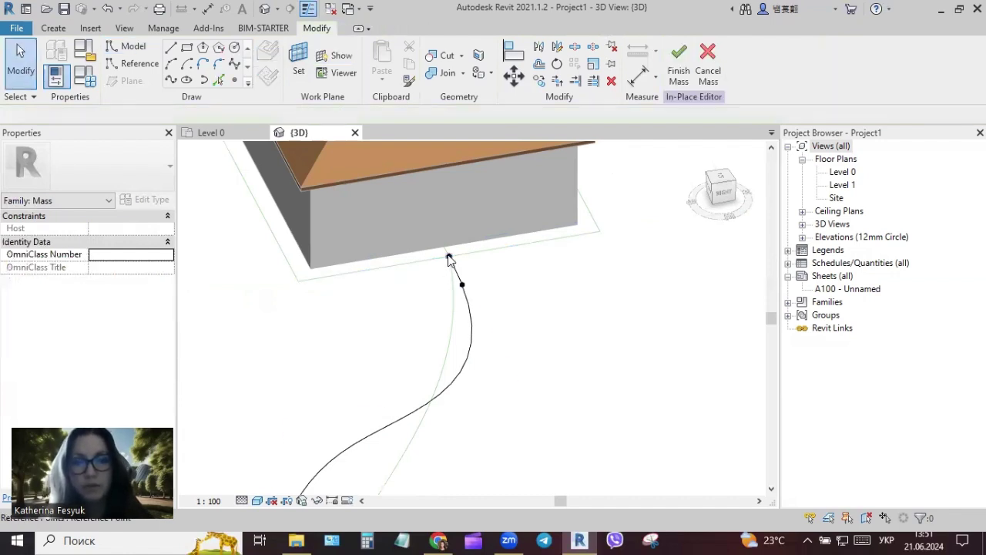
click(298, 70)
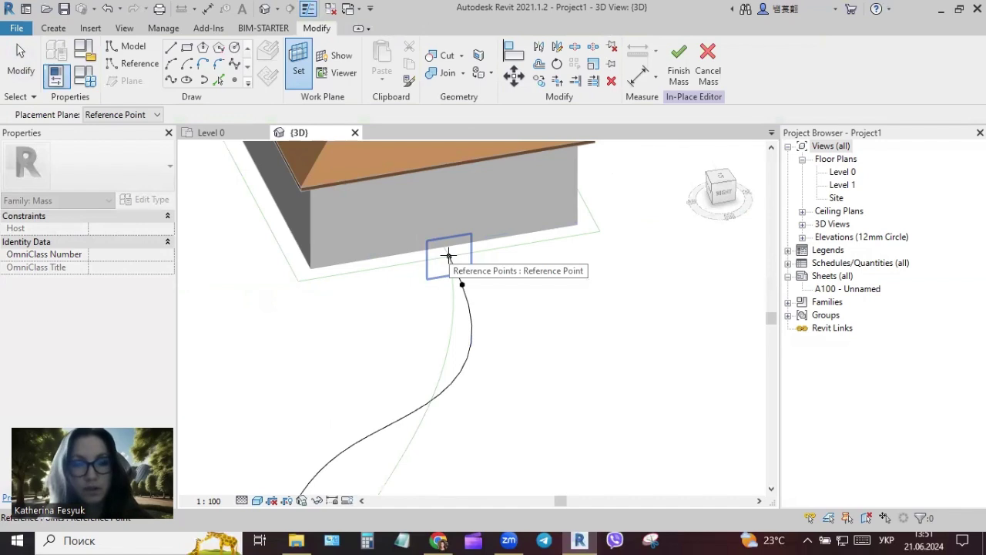
click(449, 255)
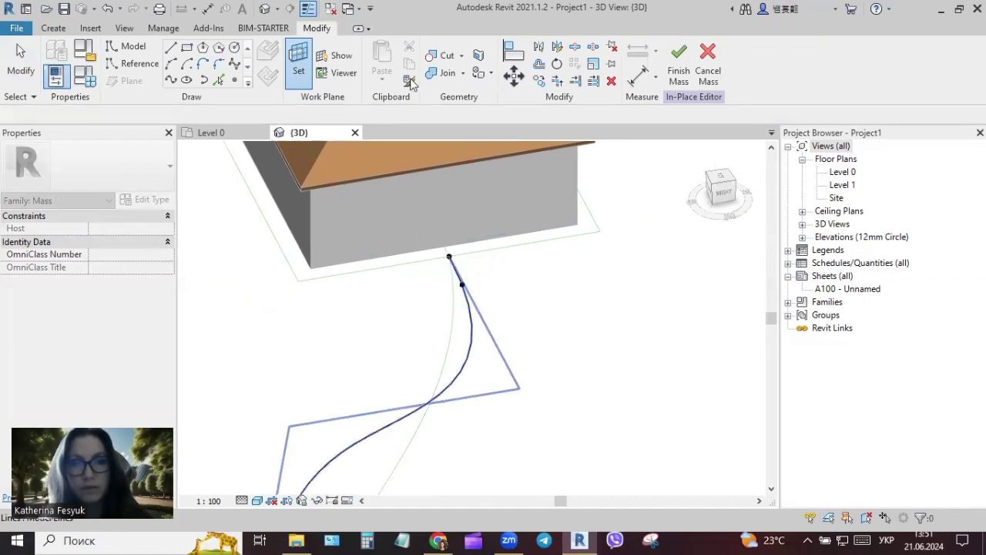
click(331, 57)
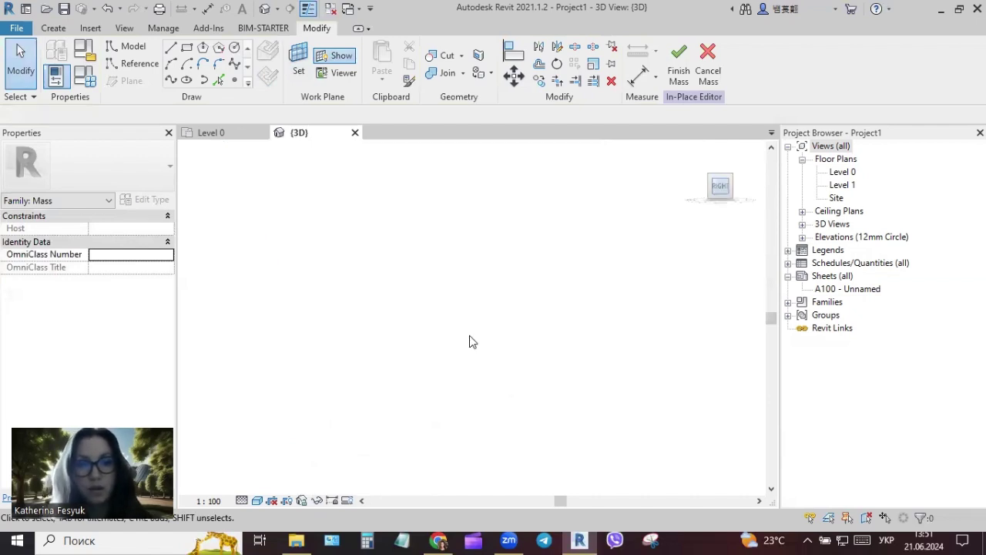
Start Pick Lines with an offset of 500, then switch to the museum photos in Chrome.
scroll(444, 344, up, 5)
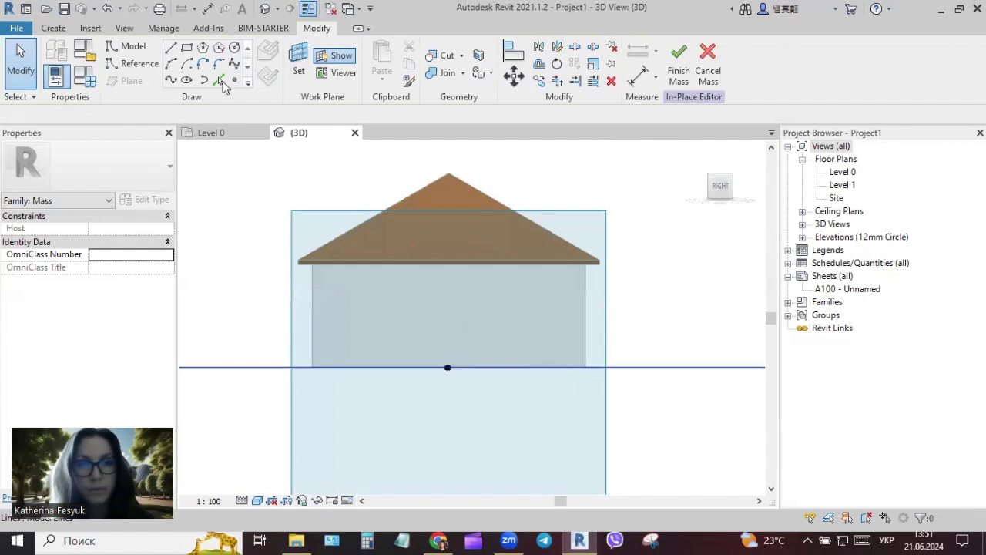
click(220, 80)
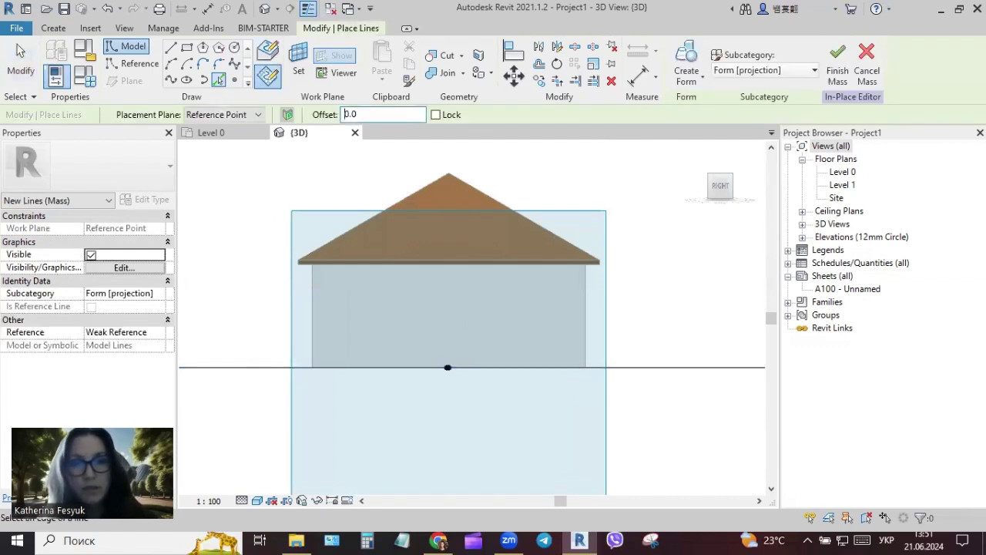
text(50)
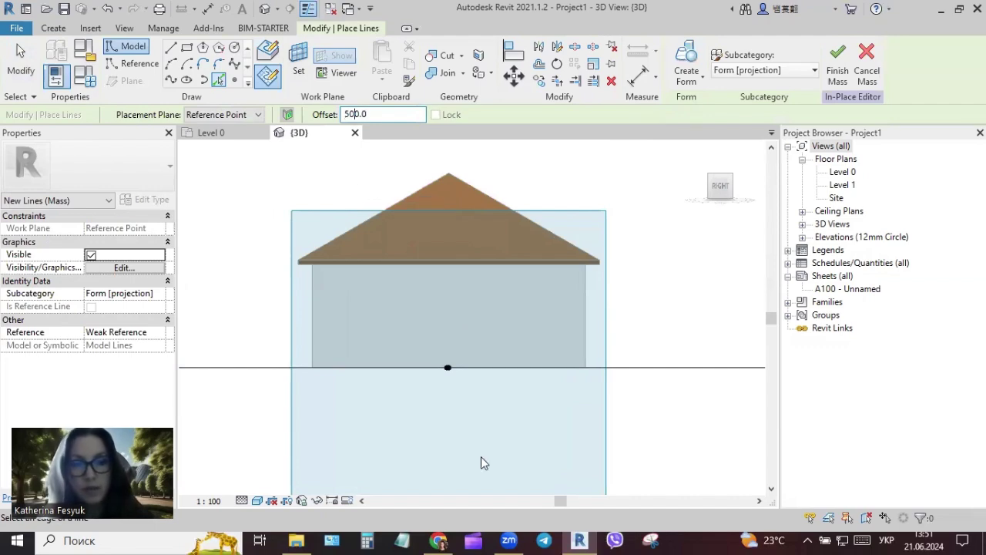
click(442, 538)
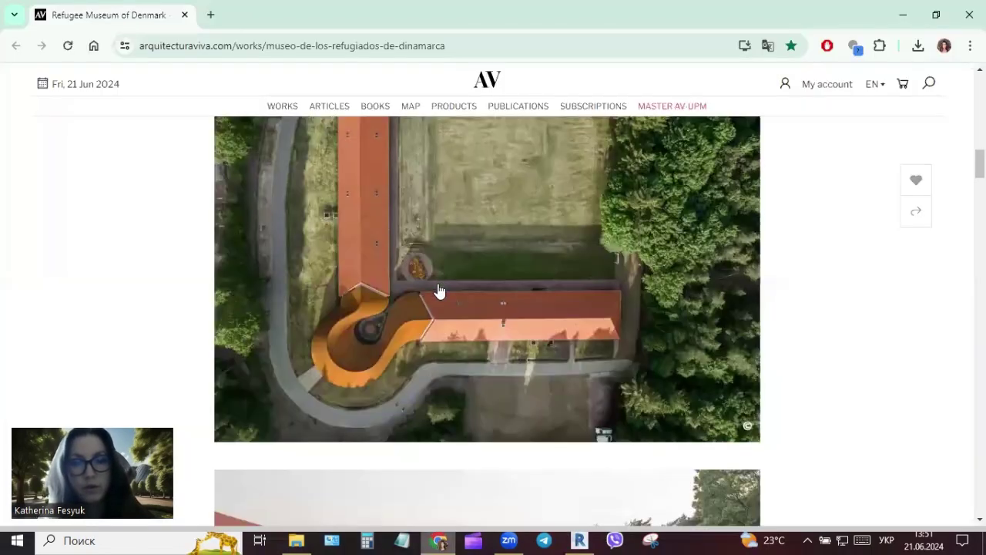
Scroll up the arquitecturaviva page to the Refugee Museum of Denmark hero image.
scroll(439, 290, up, 5)
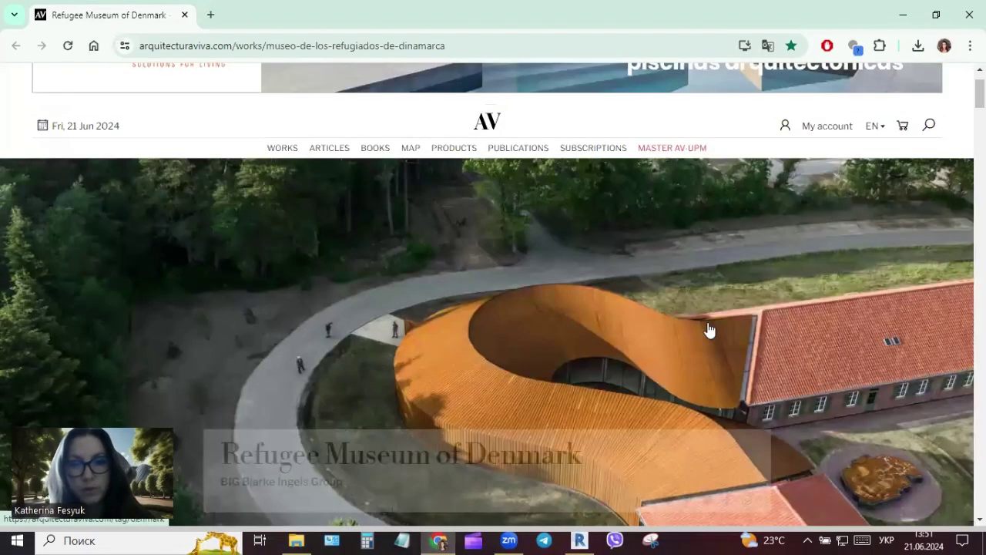
scroll(709, 330, up, 2)
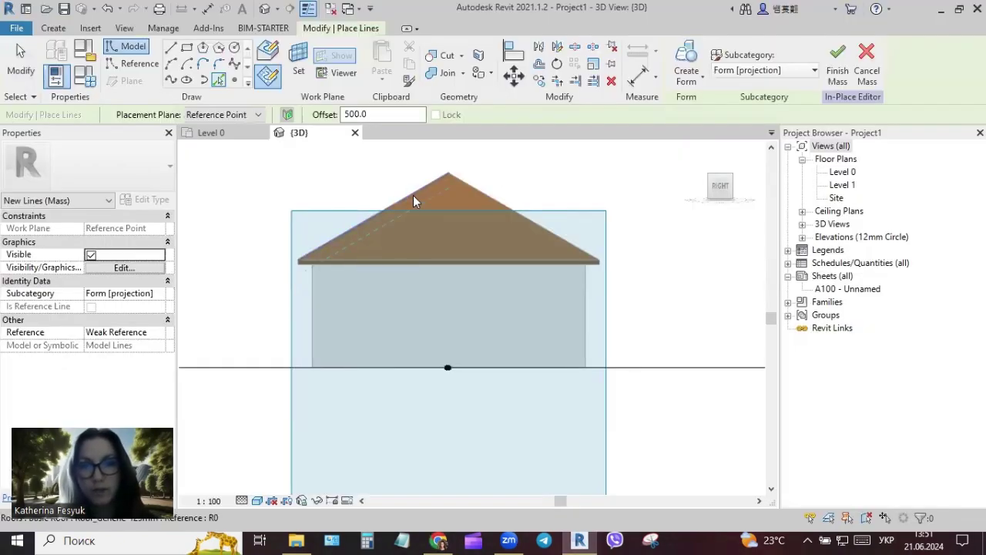
Pick the gable's two roof slopes and two wall edges as profile lines.
click(413, 195)
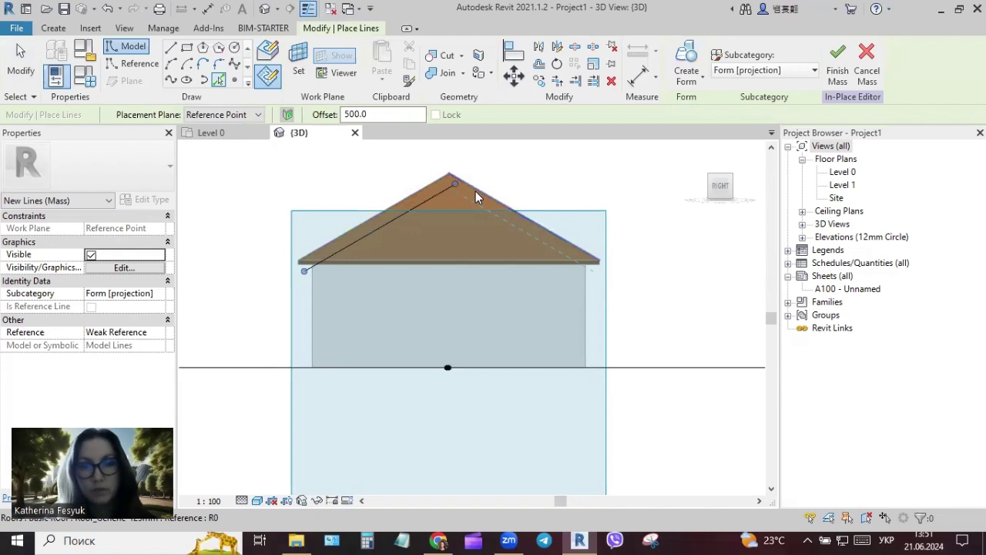
click(572, 312)
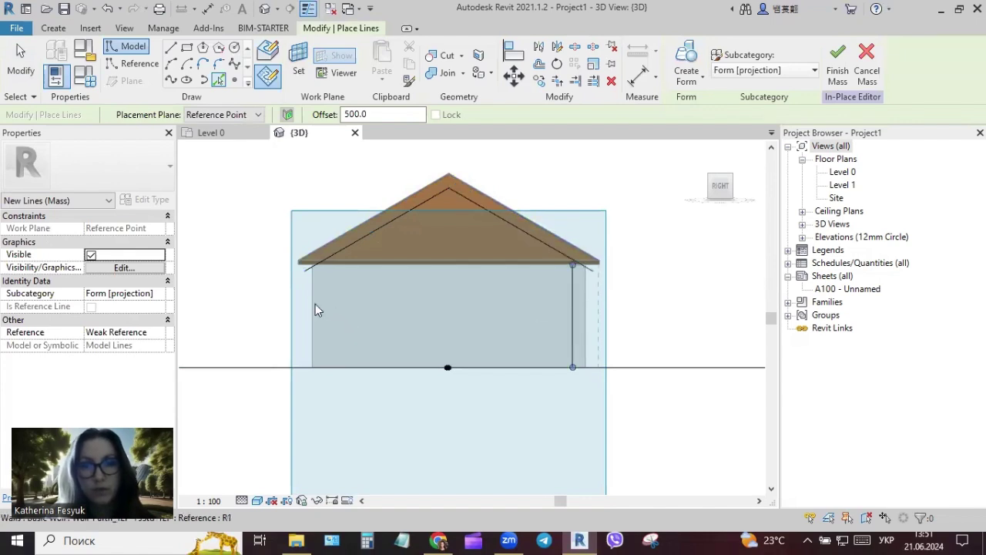
click(315, 306)
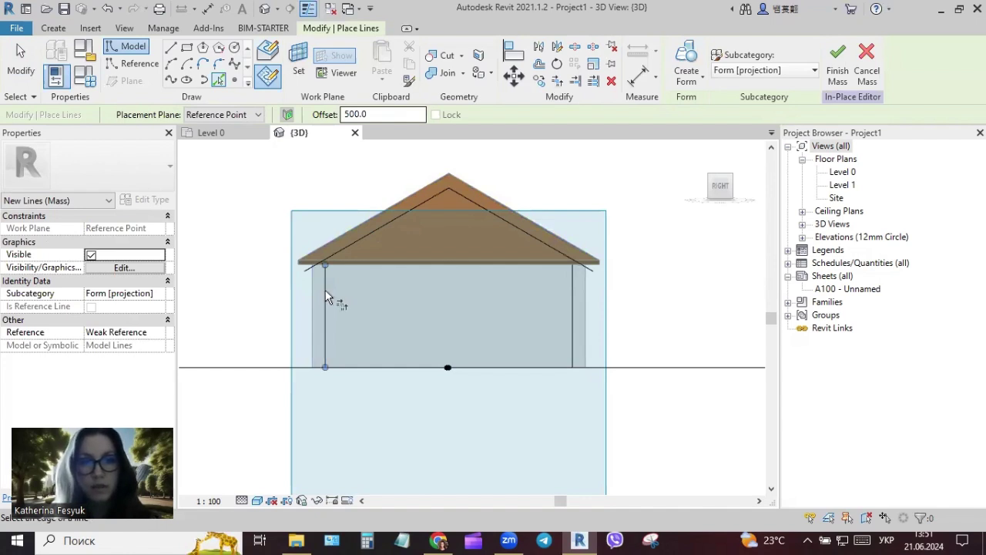
Trim the right roof line to meet the right wall line, then orbit to an angled view.
key(t)
key(r)
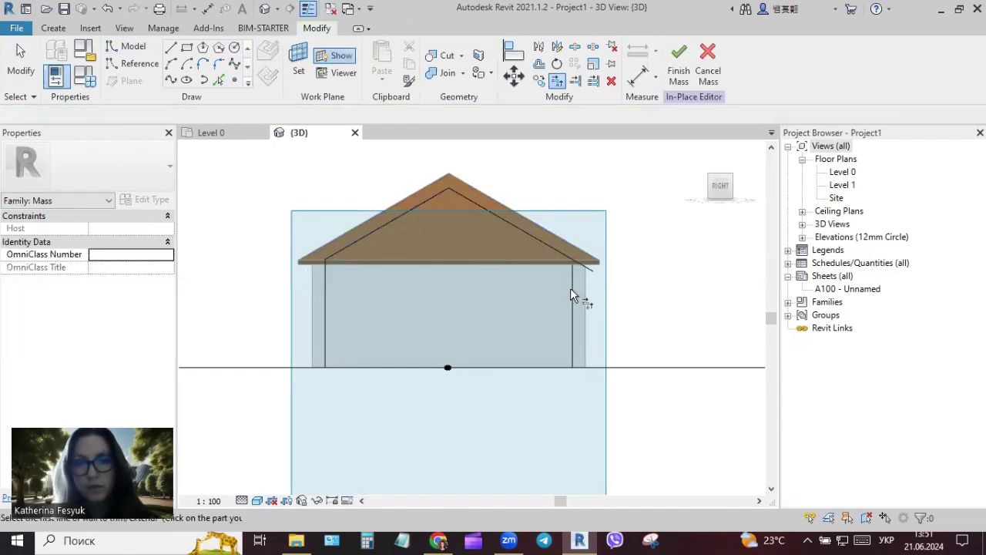
click(577, 287)
click(571, 340)
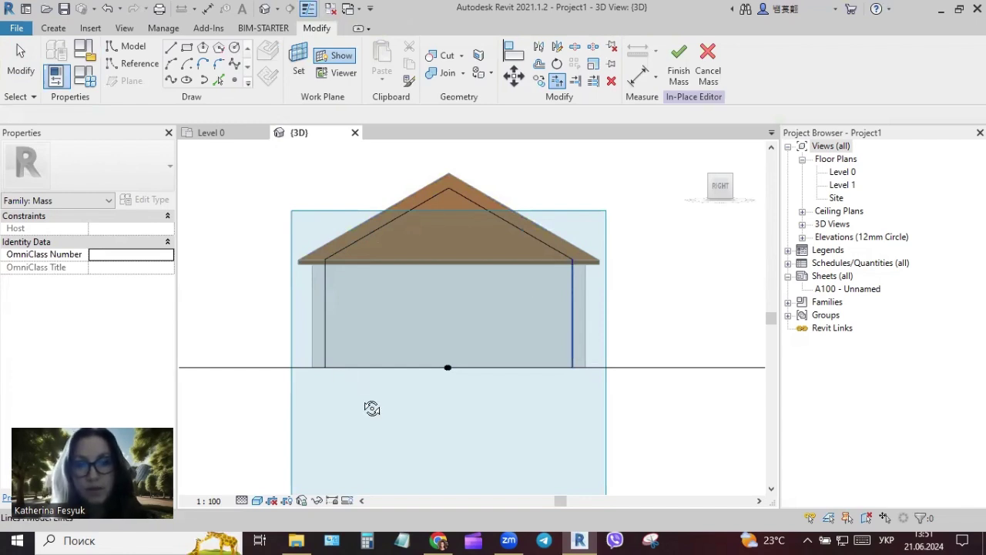
key(Escape)
mouse_move(375, 407)
shift+middle_down()
mouse_move(396, 425)
mouse_move(450, 374)
shift+middle_up()
Drag the path's start reference point to a new spot along its host line.
scroll(450, 375, up, 3)
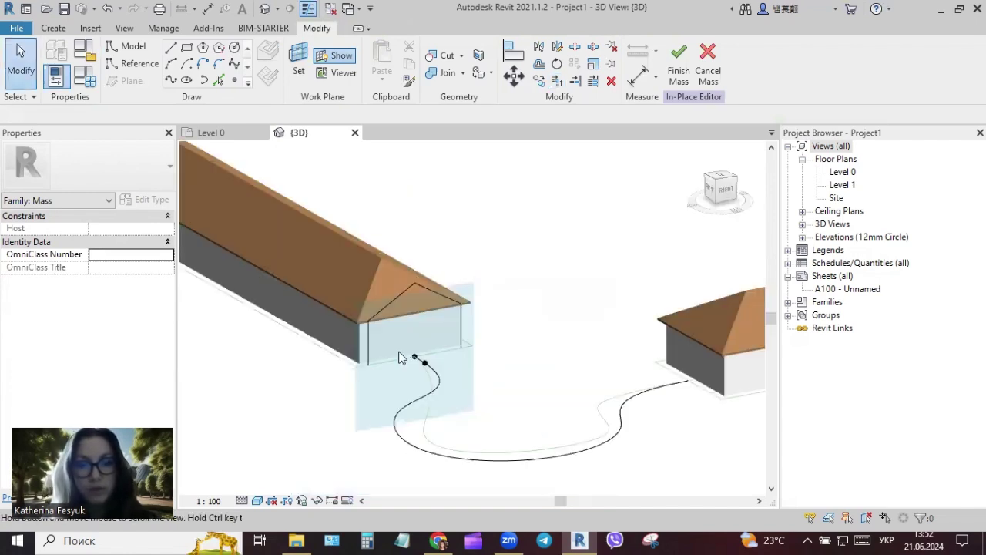
click(389, 342)
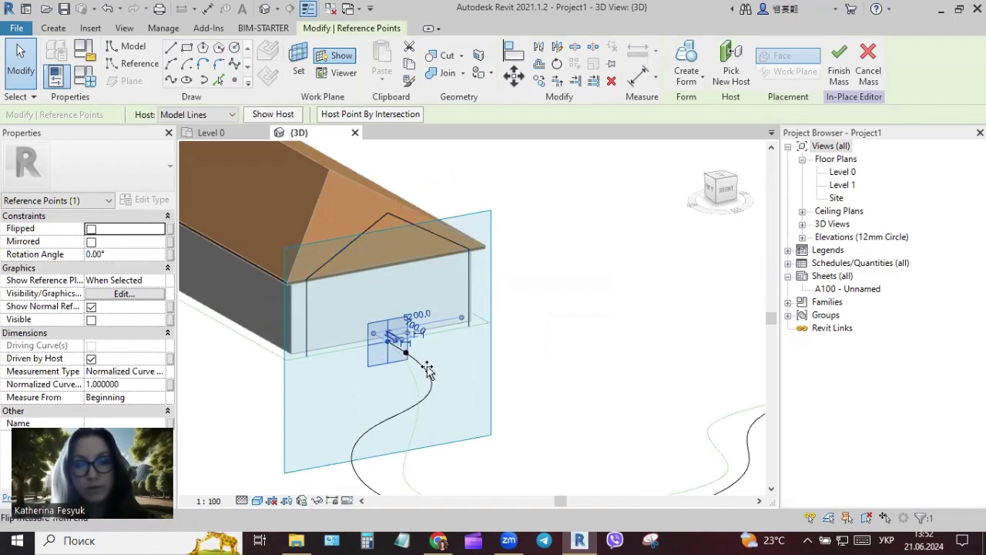
mouse_move(387, 347)
mouse_down()
mouse_move(553, 389)
mouse_move(698, 301)
mouse_up()
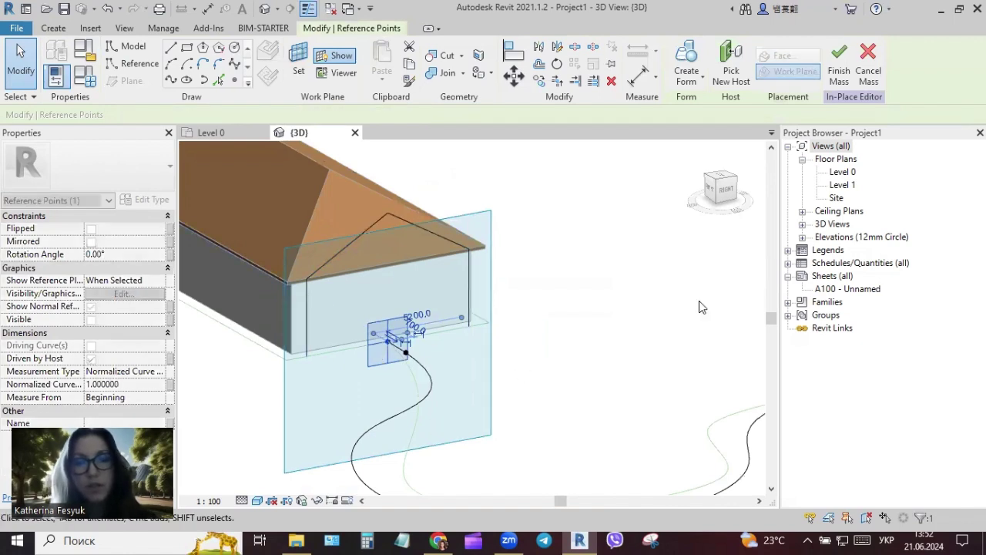
click(562, 195)
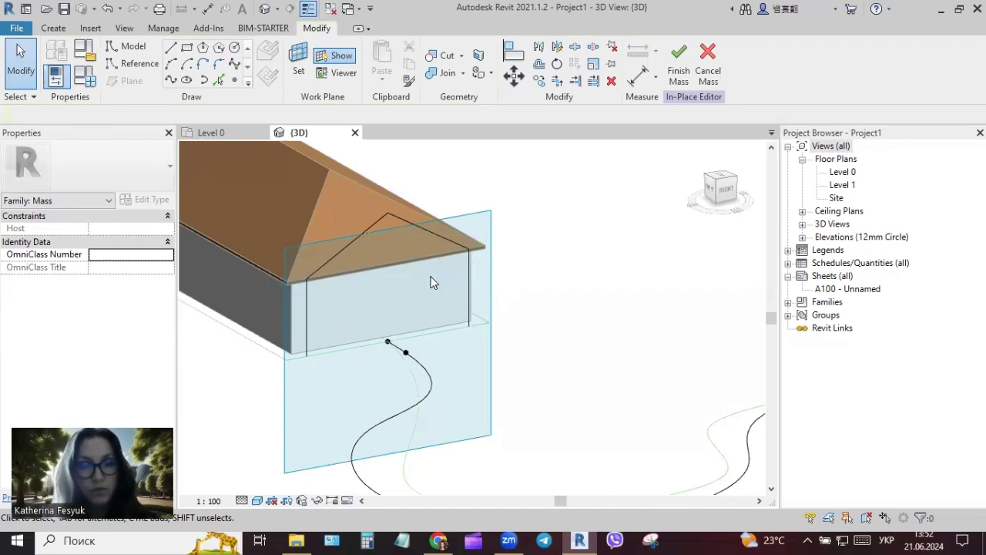
Select the start reference point together with the gable profile lines.
scroll(531, 271, down, 2)
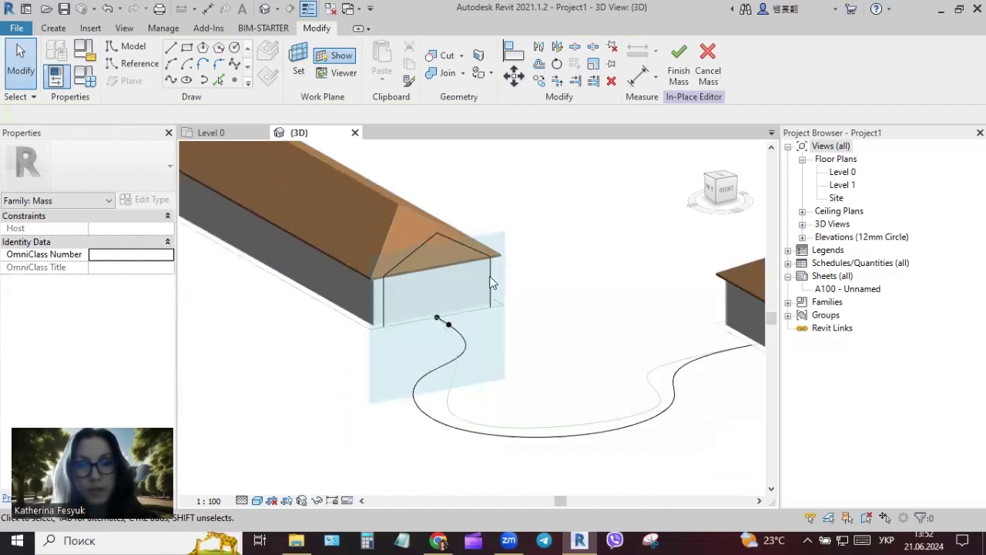
scroll(467, 337, up, 2)
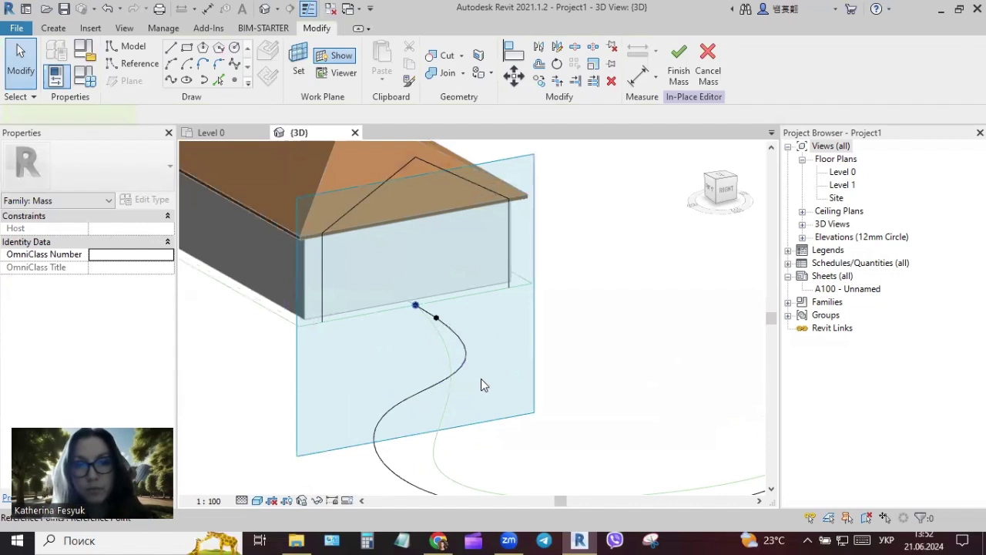
click(415, 305)
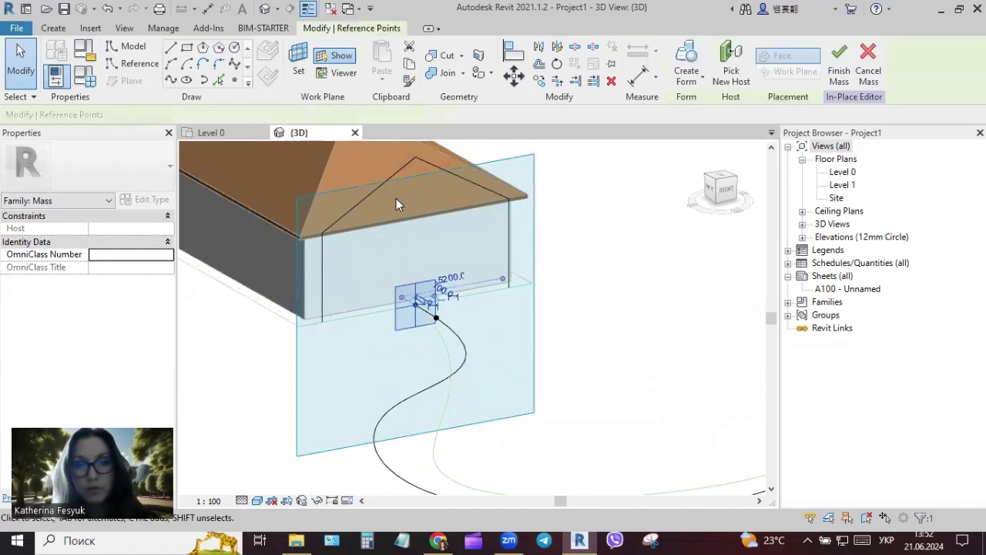
ctrl+click(354, 206)
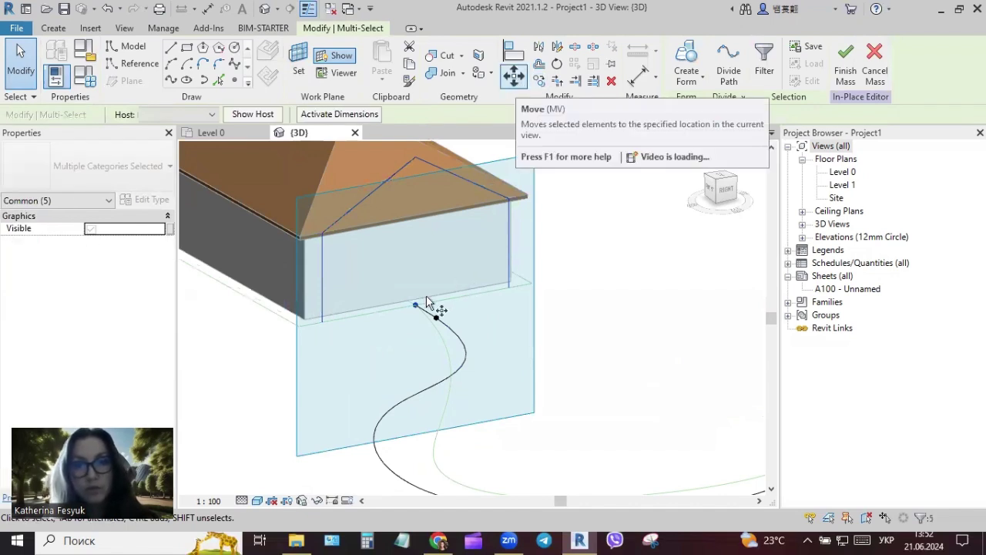
Move the gable profile and its point with MV into the gap between the wings, then select the point.
key(m)
key(v)
click(647, 288)
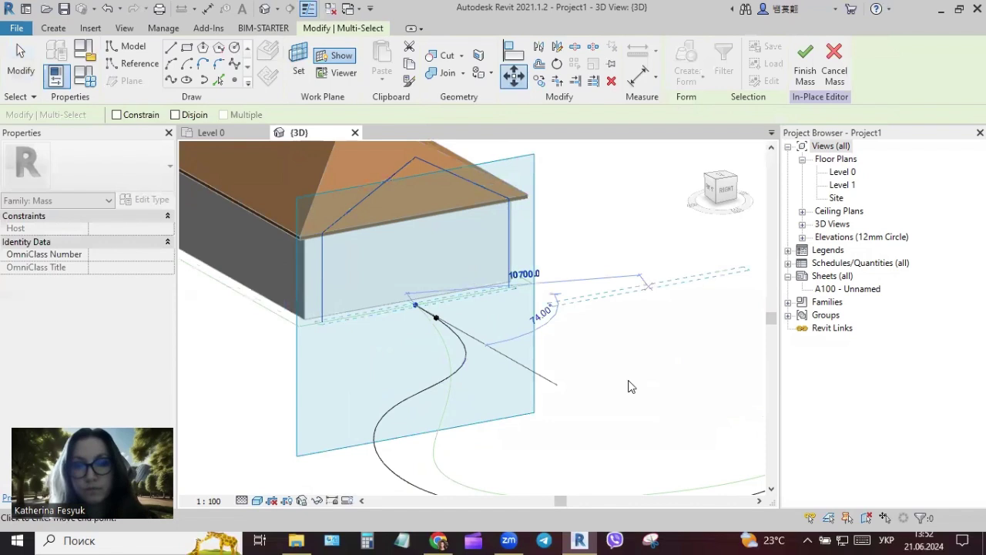
key(Escape)
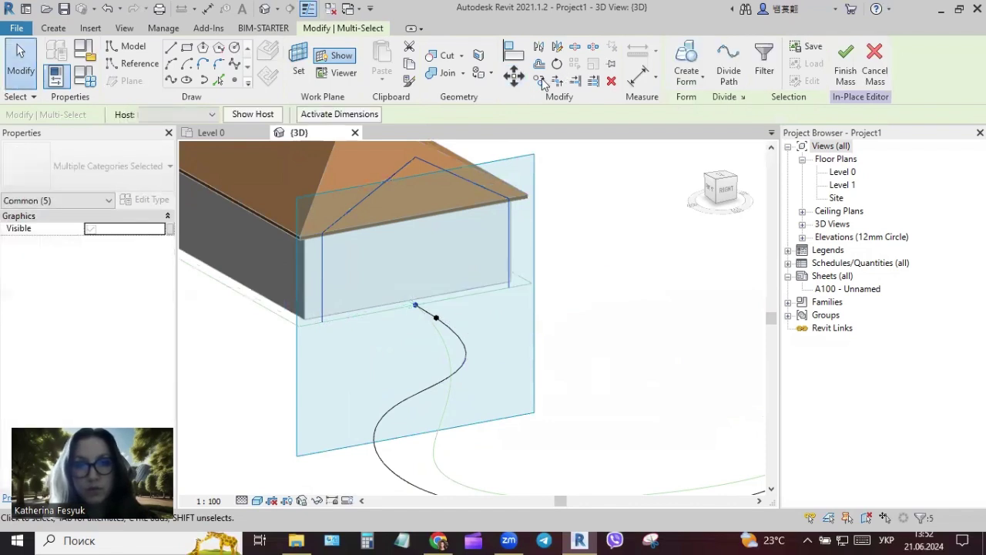
click(414, 310)
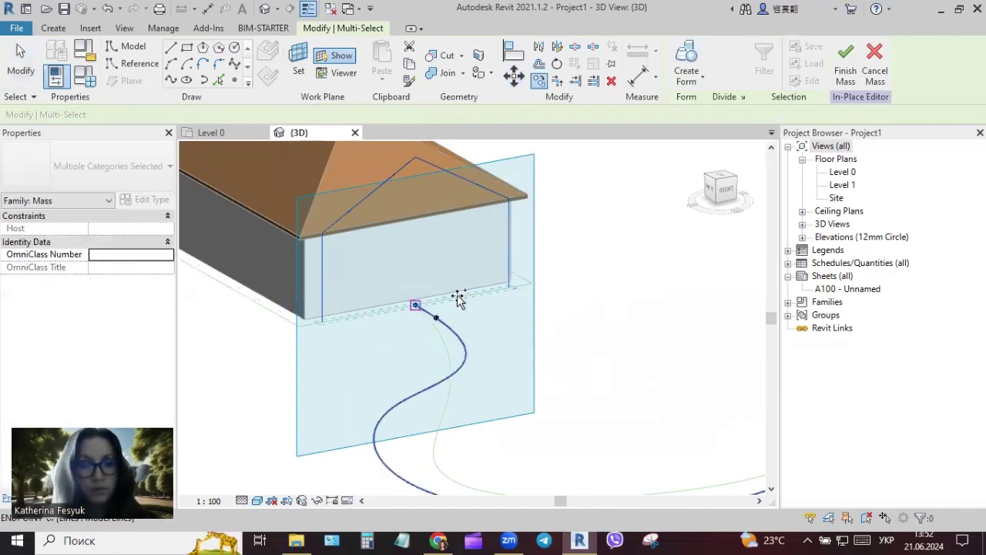
scroll(453, 300, down, 2)
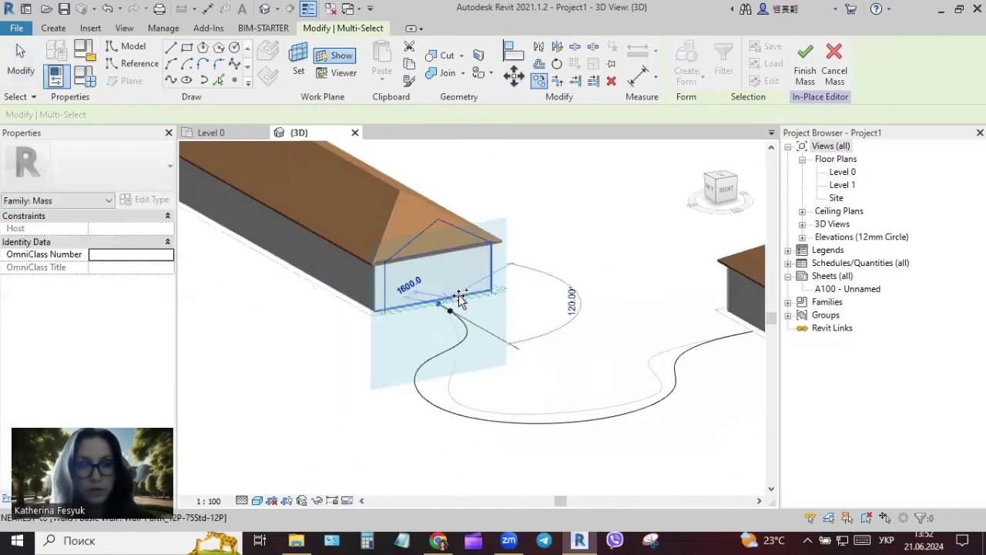
click(565, 332)
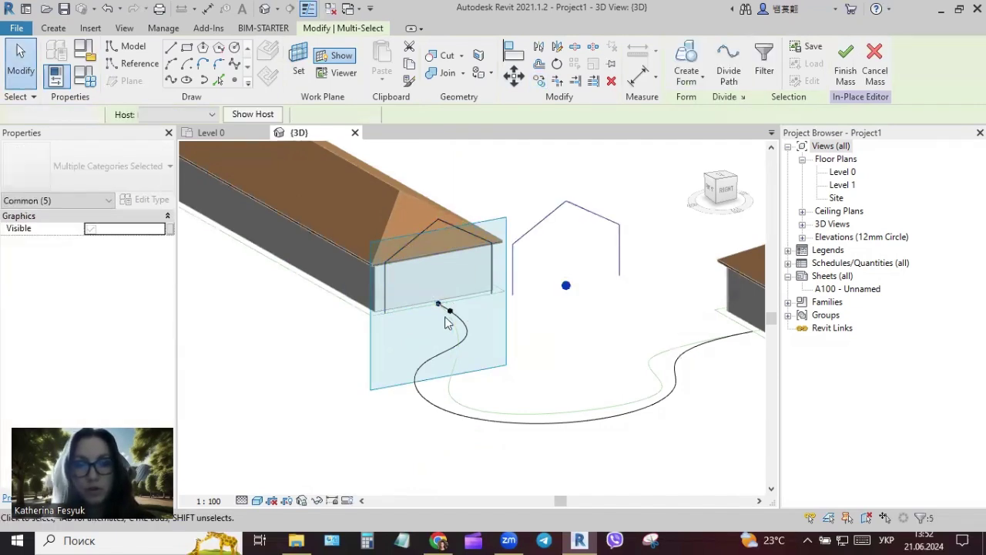
key(Escape)
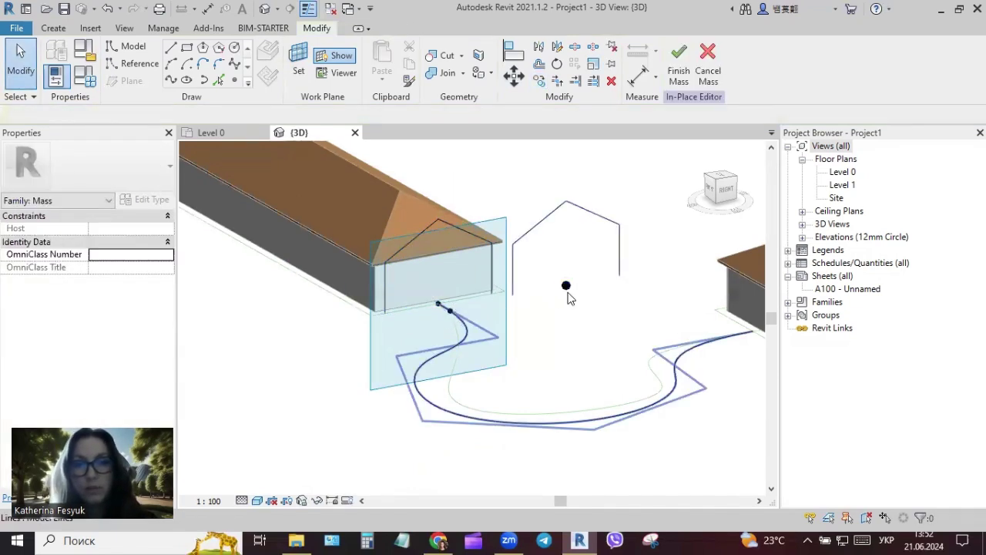
click(583, 328)
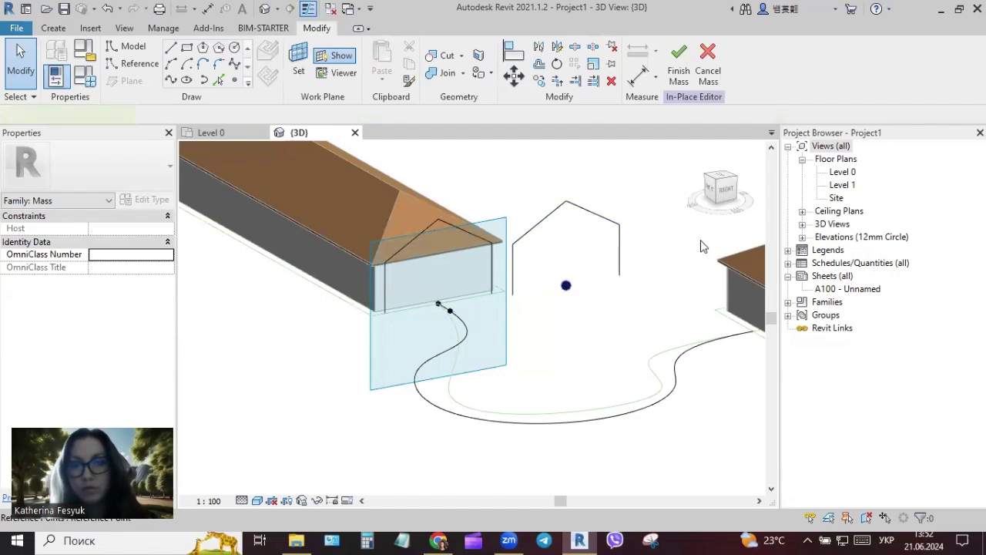
Re-host the moved profile's reference point onto the curve's lower stretch between the wings.
click(732, 53)
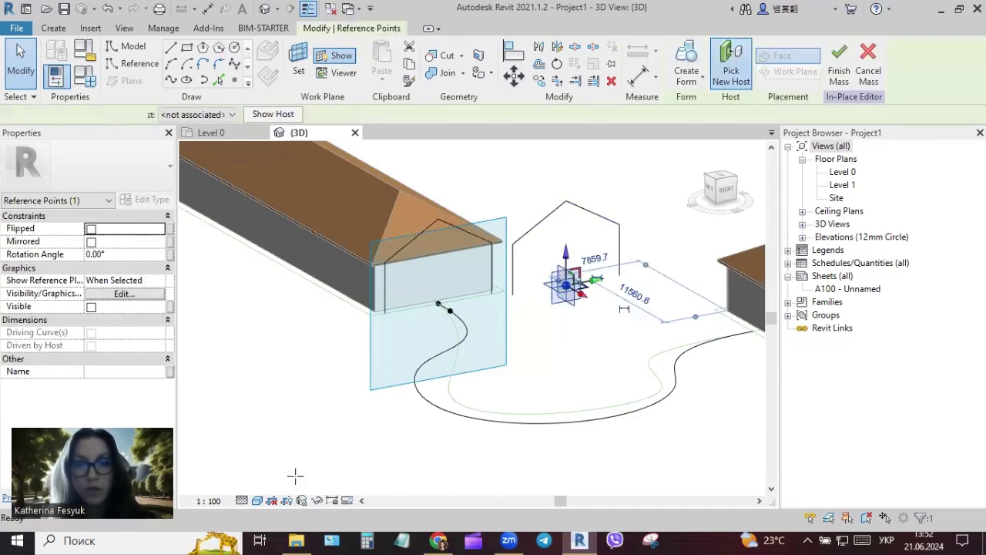
click(448, 414)
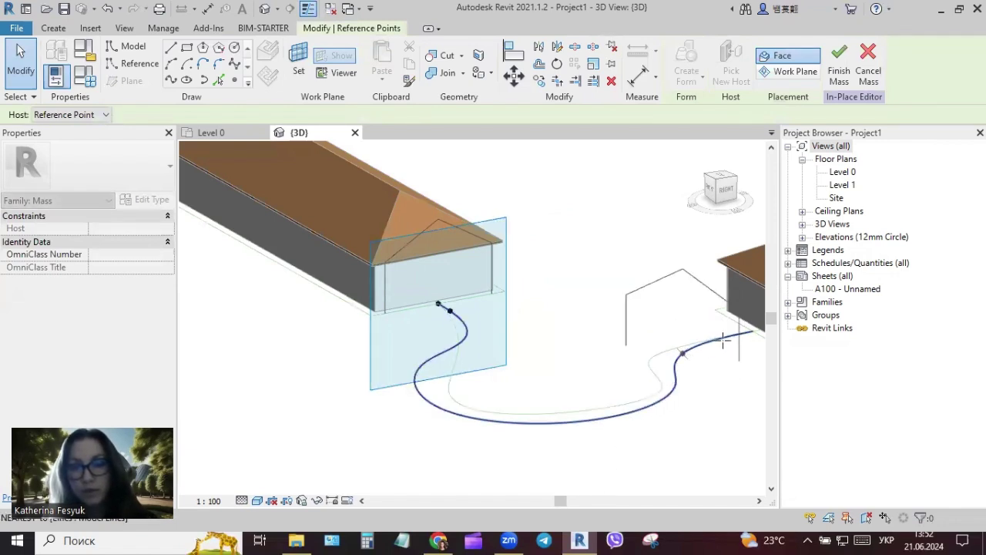
click(636, 415)
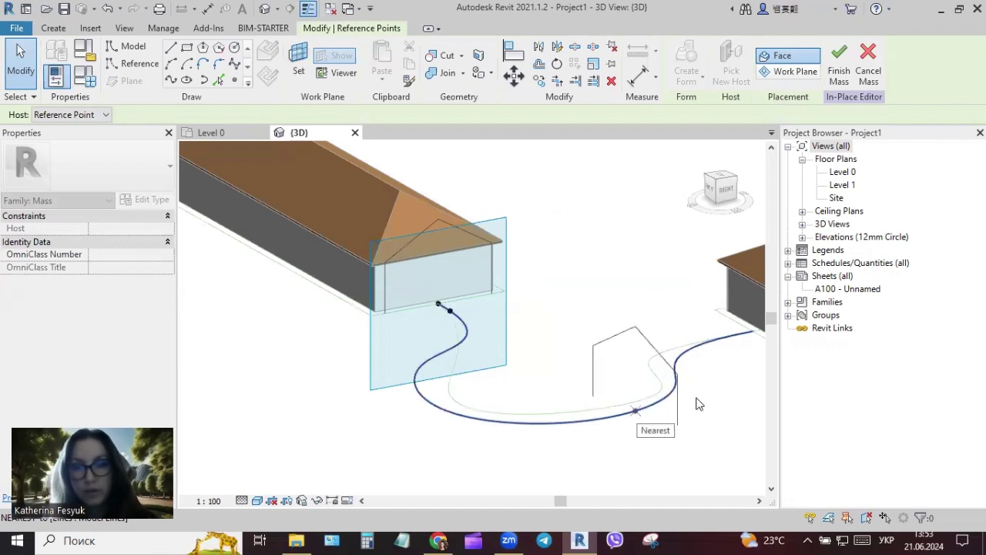
key(Escape)
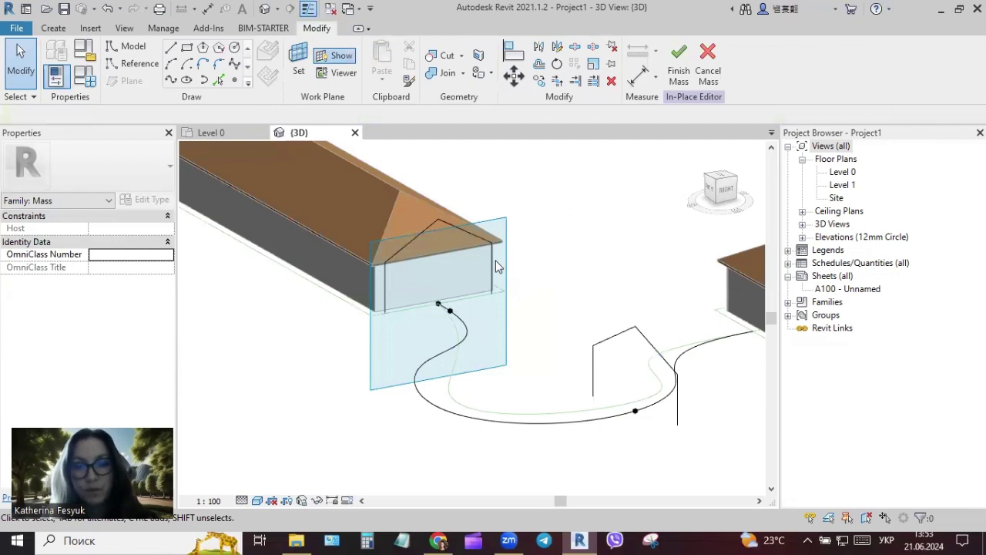
click(502, 269)
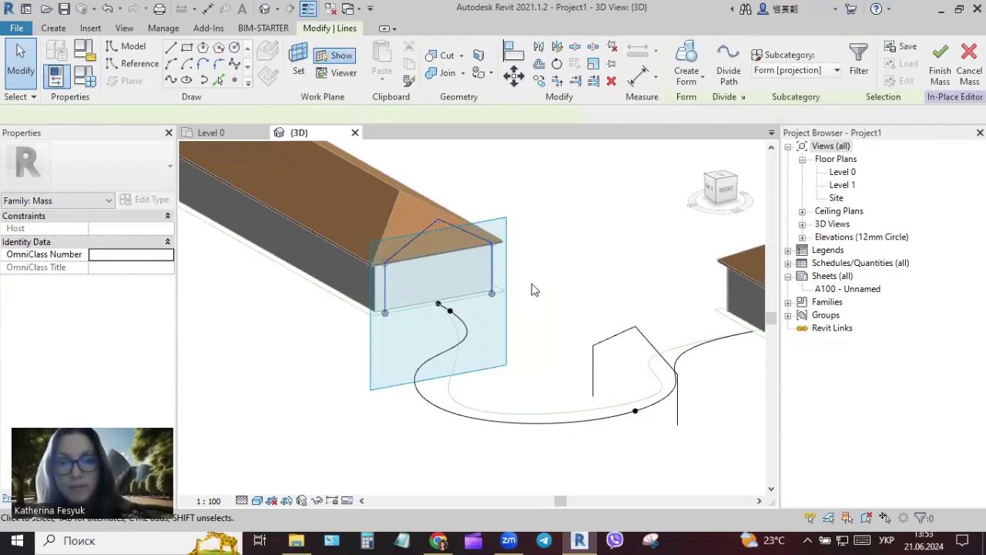
key(Escape)
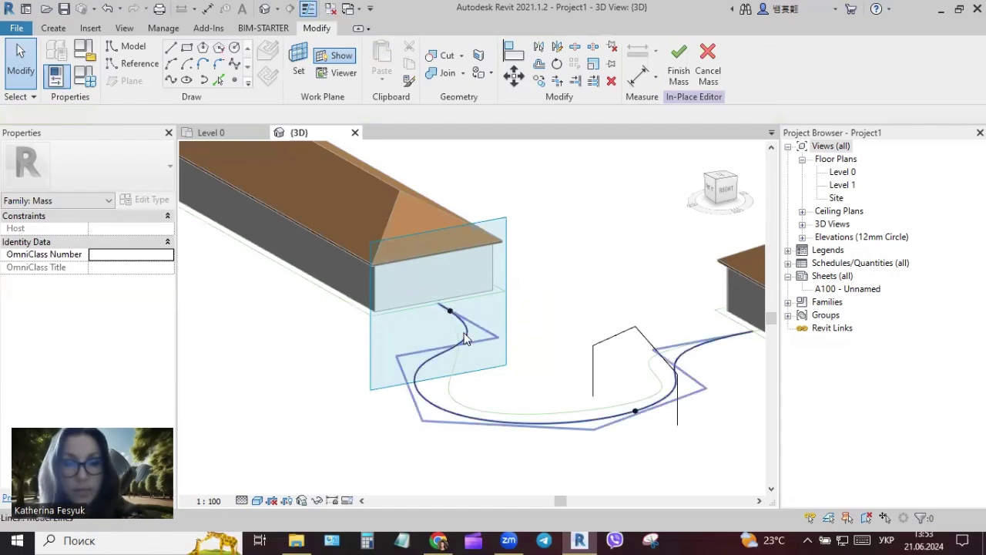
Select the curving spline path plus the gable profile lines together, ready for sweeping.
scroll(425, 262, up, 3)
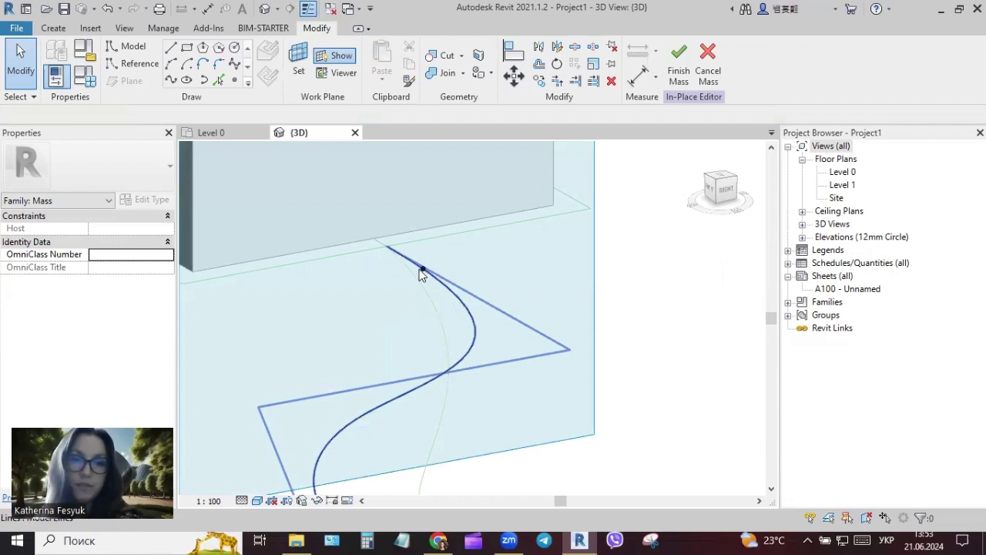
click(423, 269)
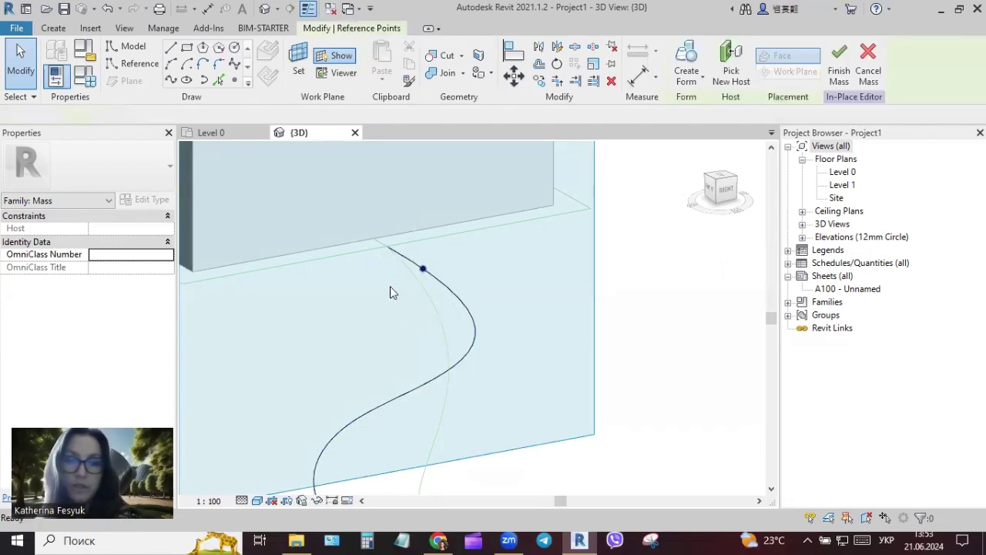
key(Escape)
scroll(390, 286, down, 3)
scroll(539, 368, down, 3)
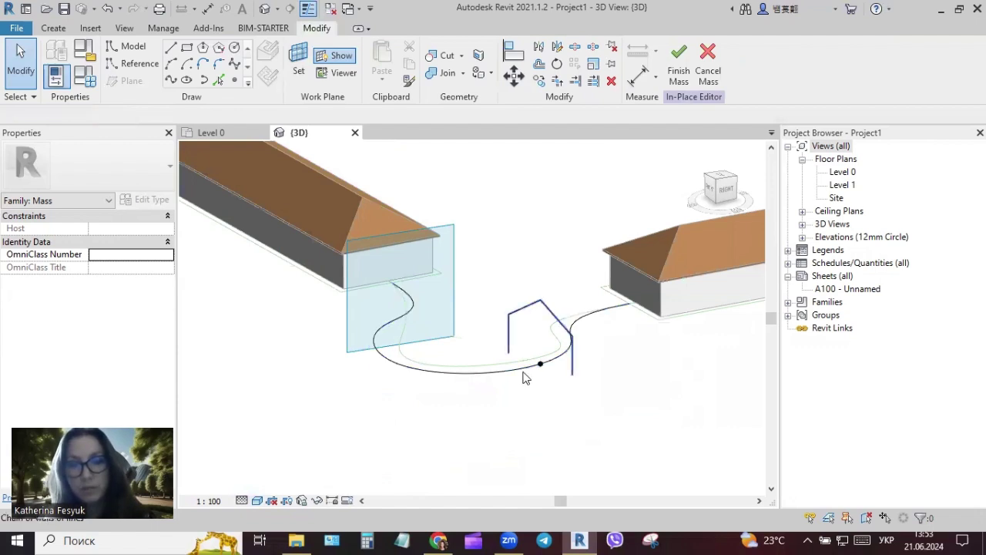
key(Tab)
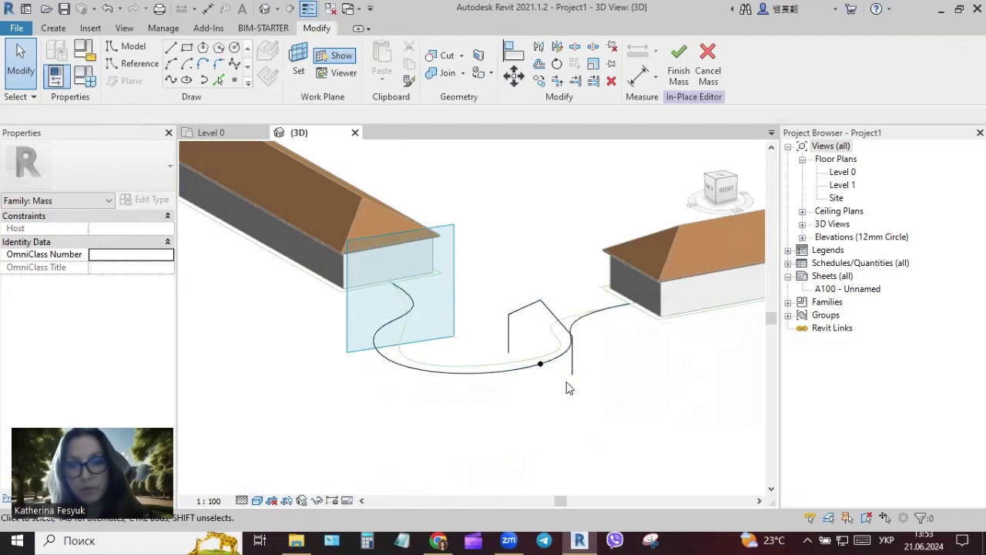
click(574, 373)
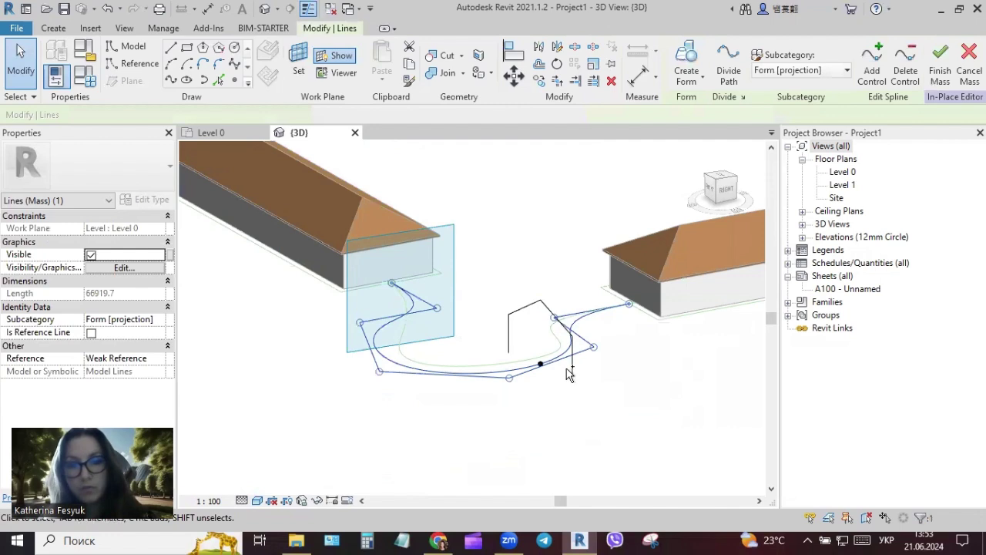
drag(503, 274, 592, 422)
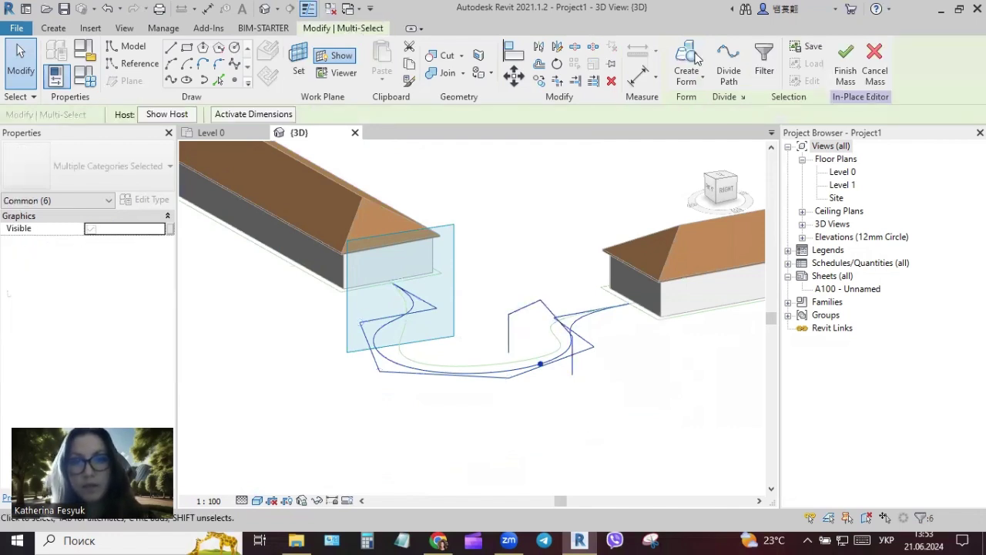
Sweep the profiles along the spline into a curved form and orbit to inspect it.
click(696, 58)
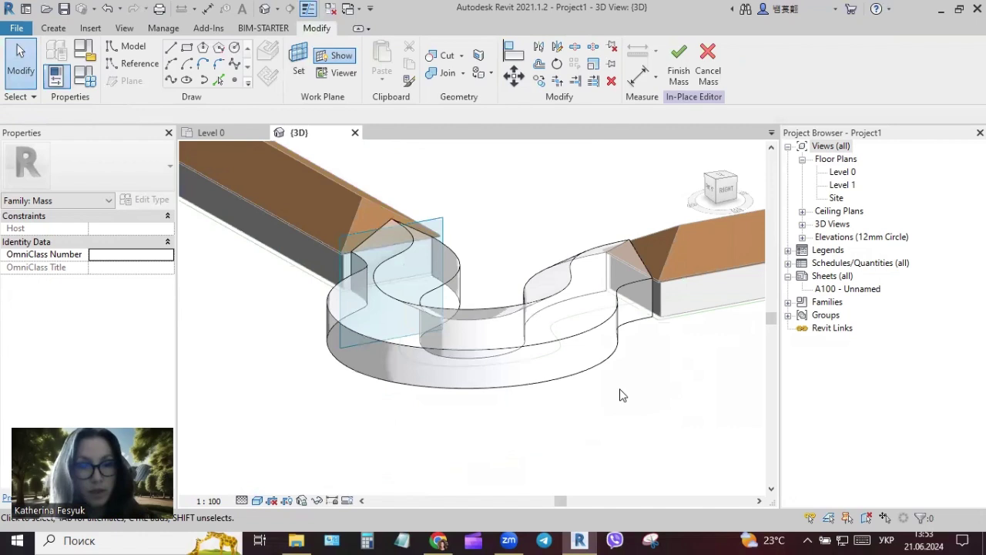
shift+middle_drag(651, 396, 592, 278)
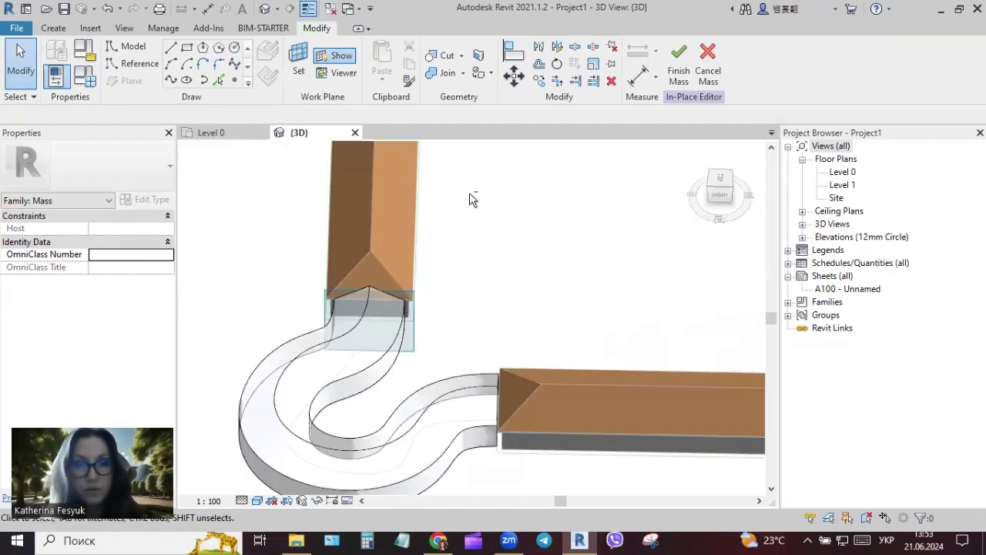
shift+middle_drag(473, 199, 506, 413)
shift+middle_drag(493, 282, 510, 159)
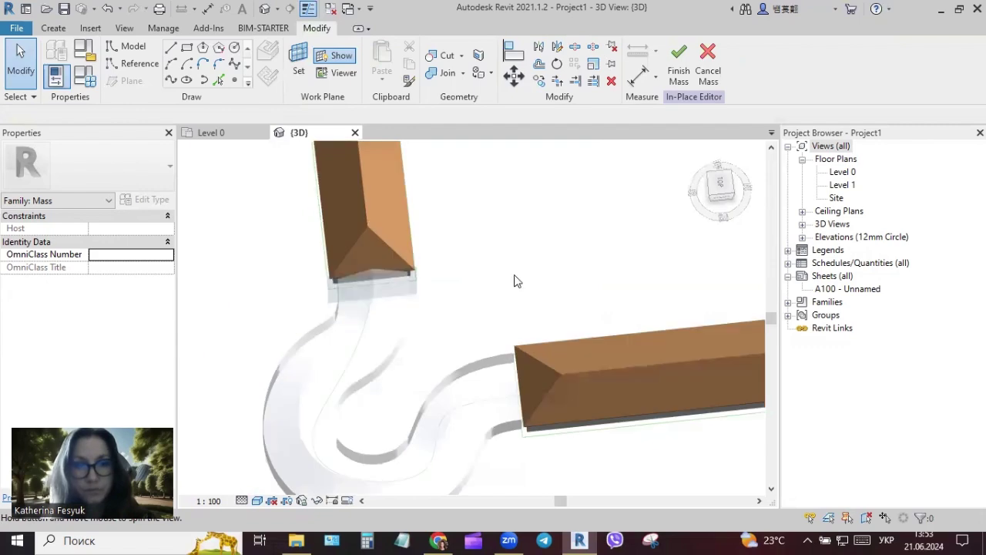
shift+middle_drag(517, 282, 493, 414)
shift+middle_drag(594, 396, 651, 369)
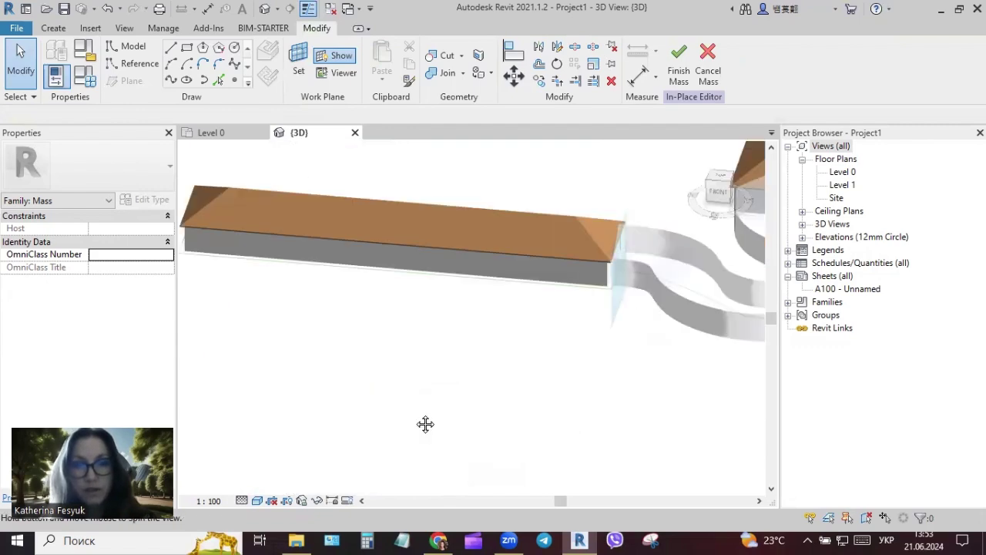
shift+middle_drag(425, 424, 417, 120)
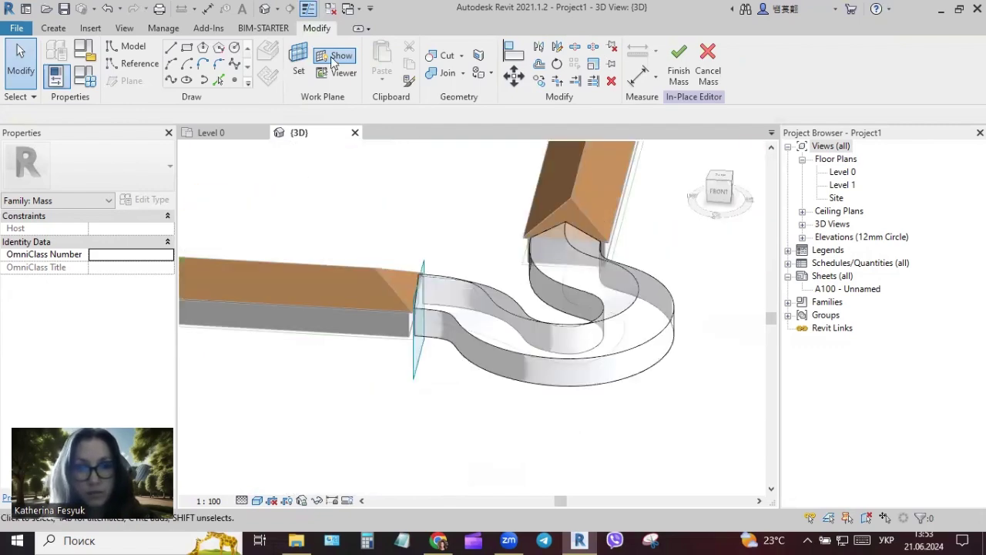
scroll(385, 187, up, 3)
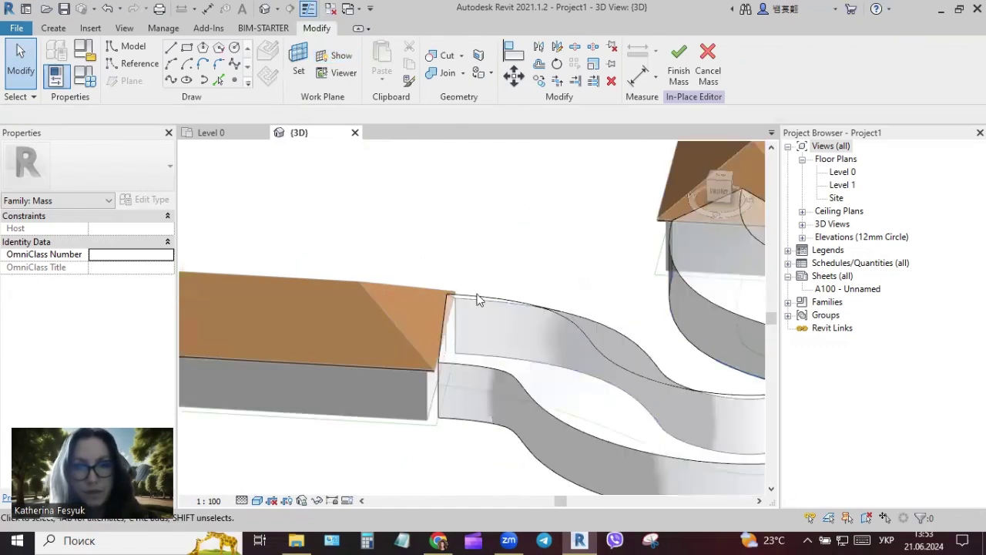
Select the top corner where the curved mass meets the left wing, viewed from the front.
click(446, 293)
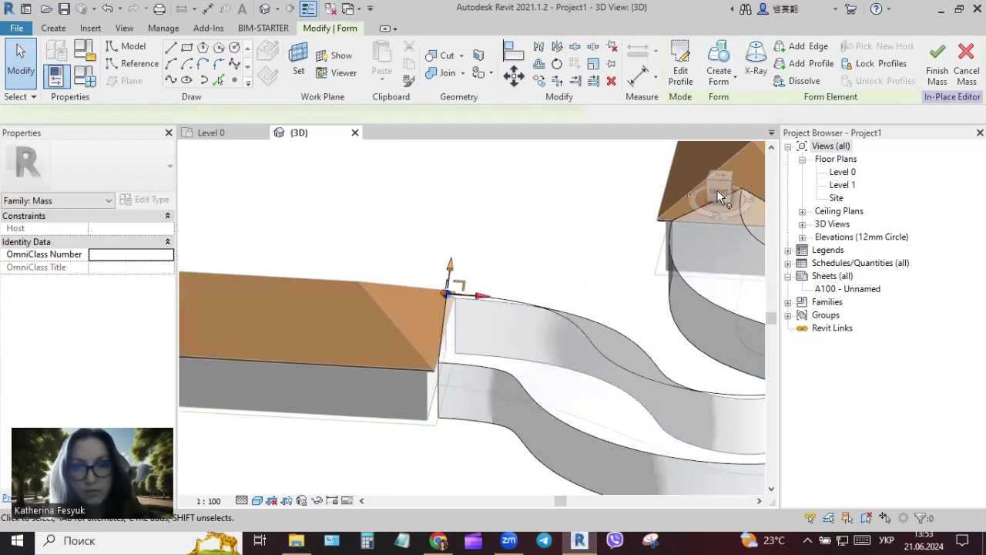
click(716, 195)
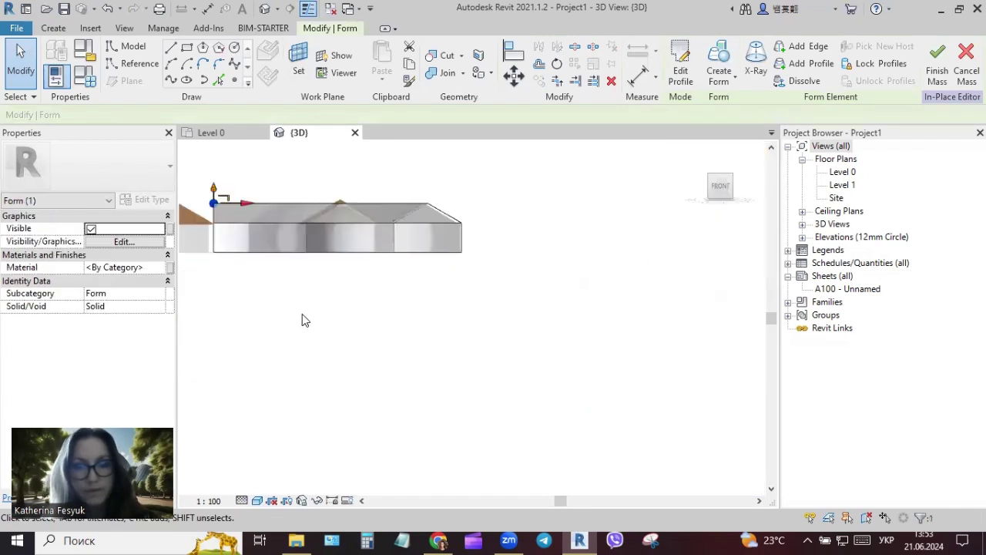
scroll(430, 241, up, 3)
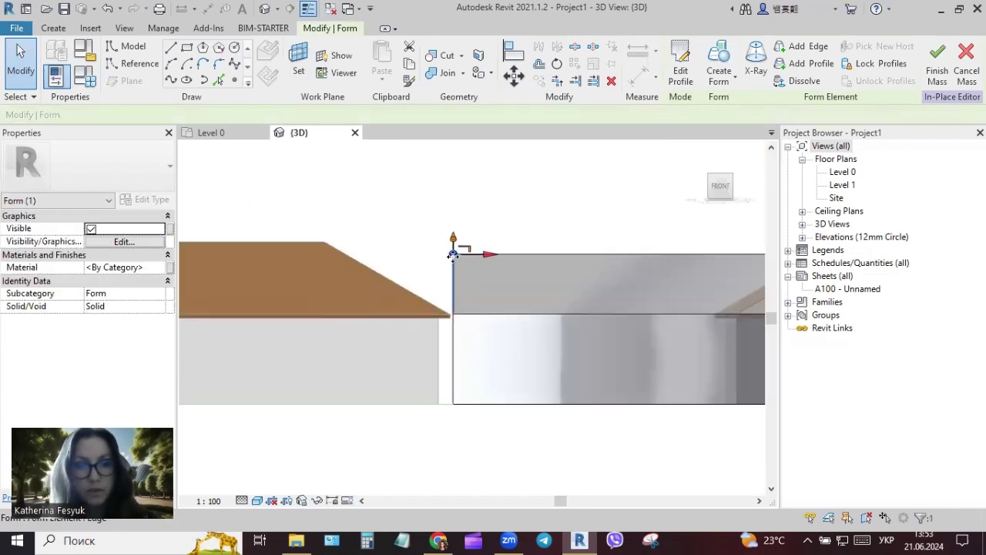
click(437, 540)
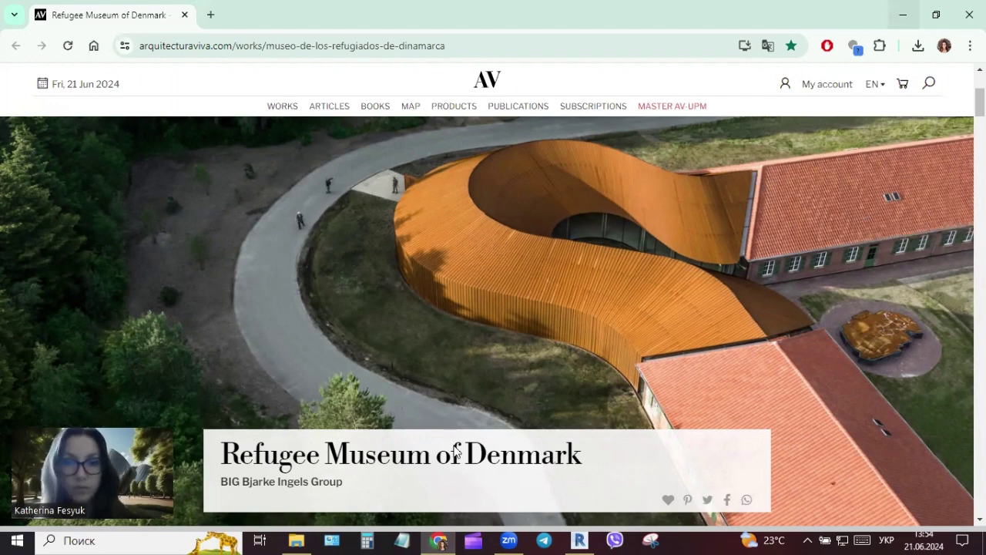
Return from the Chrome reference photo to the Revit model.
key(alt+Tab)
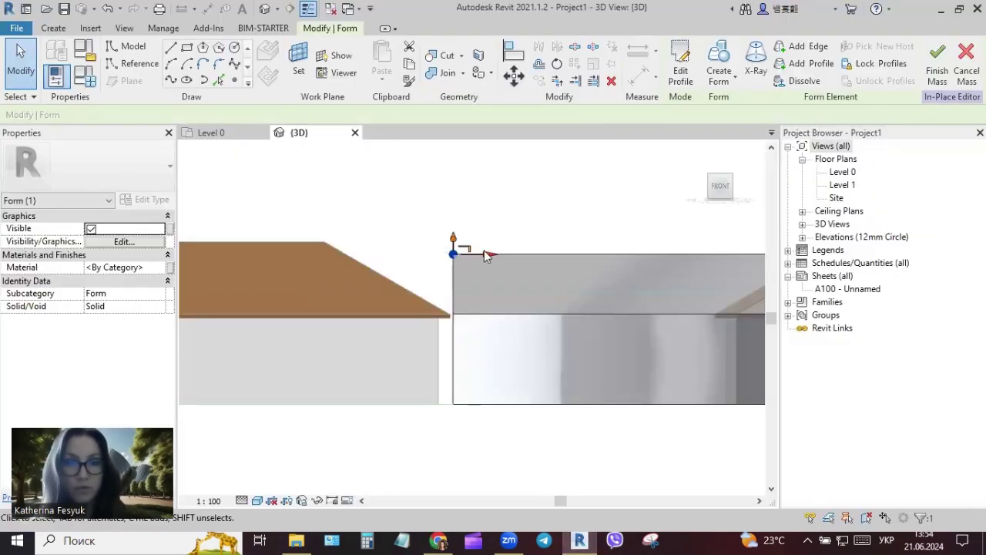
Drag the curved mass's top corner vertex left onto the left wing's sloping roof.
click(456, 254)
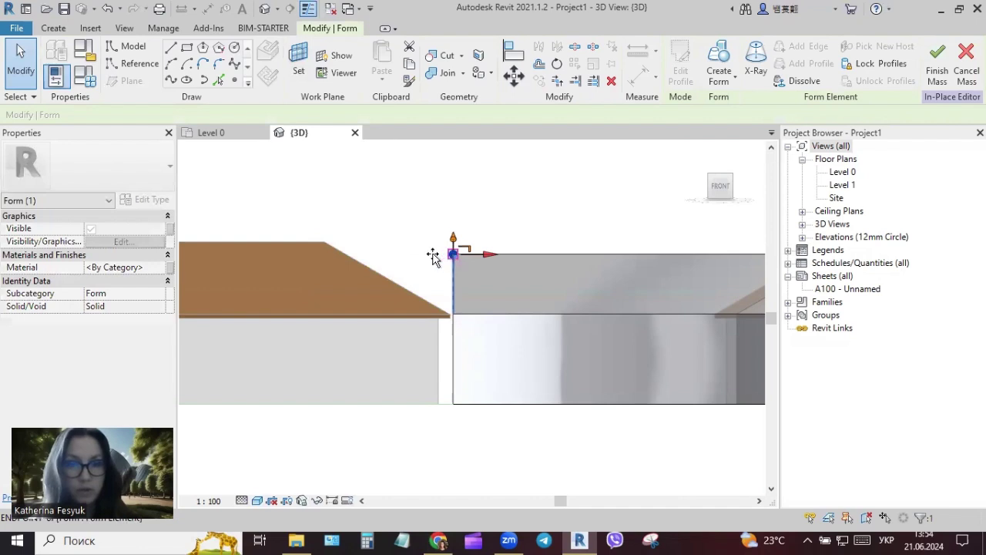
drag(433, 256, 384, 256)
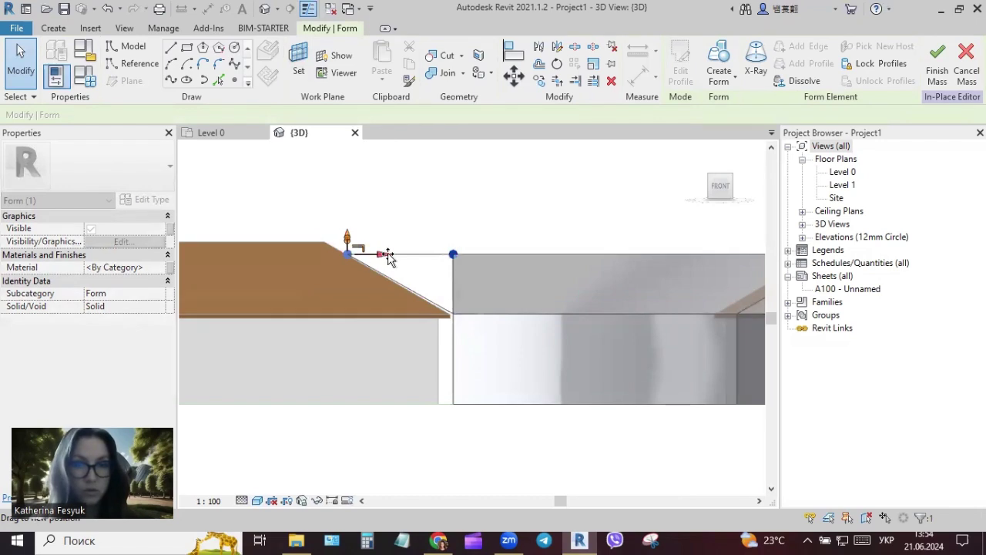
click(380, 256)
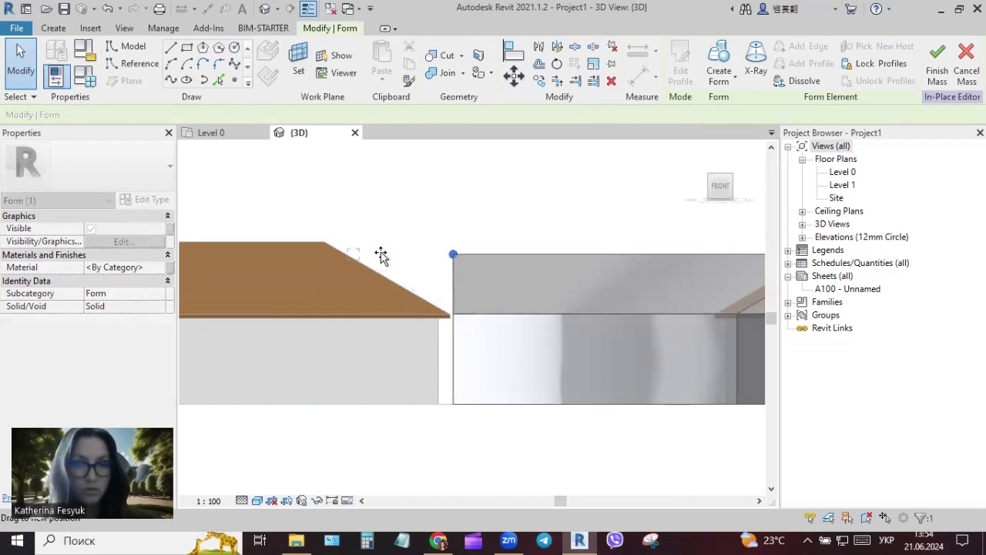
drag(380, 257, 379, 258)
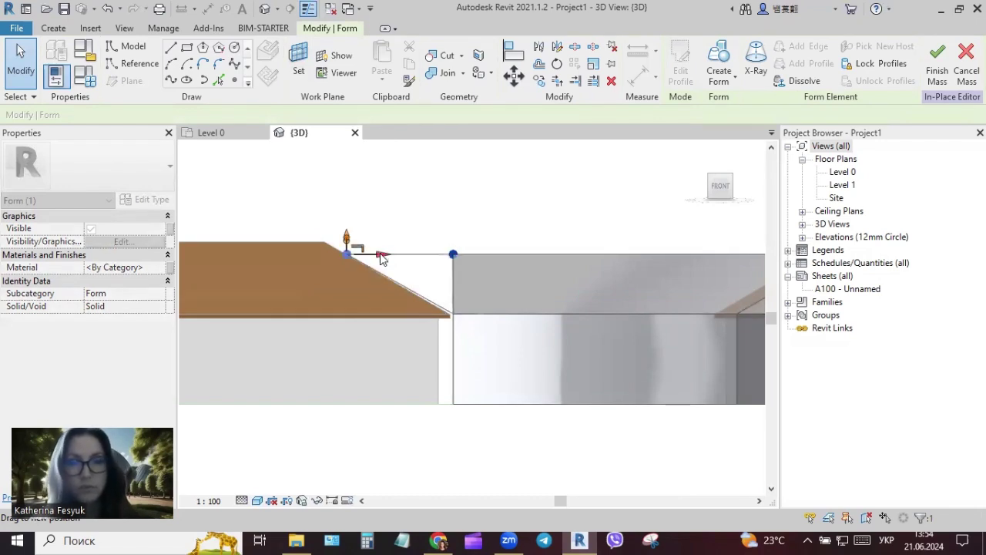
click(445, 423)
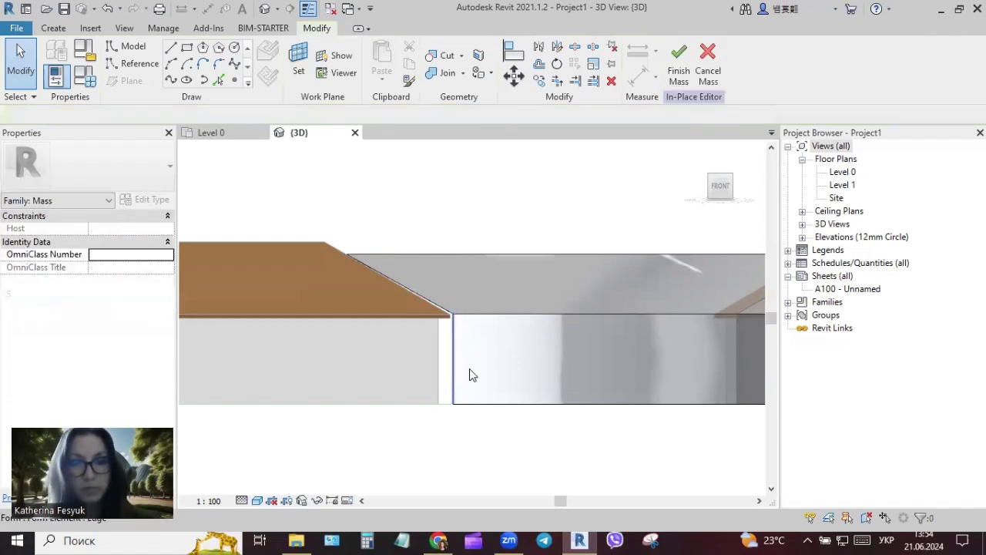
click(445, 410)
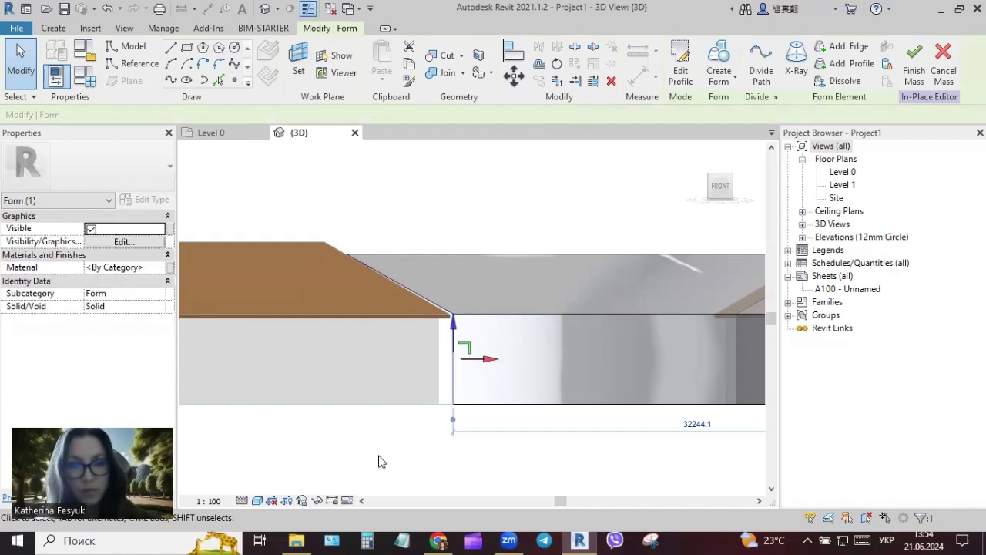
scroll(446, 376, up, 2)
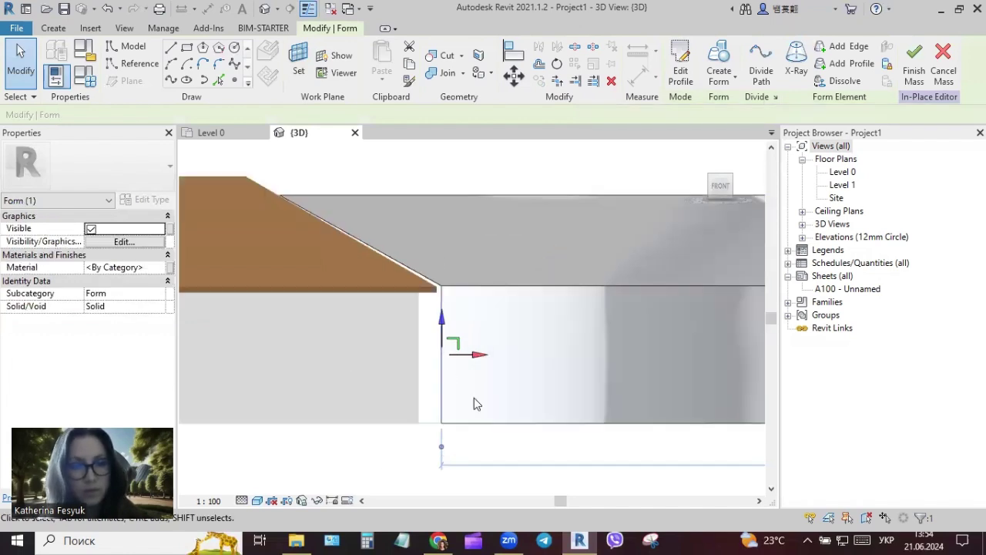
key(Escape)
scroll(433, 357, down, 2)
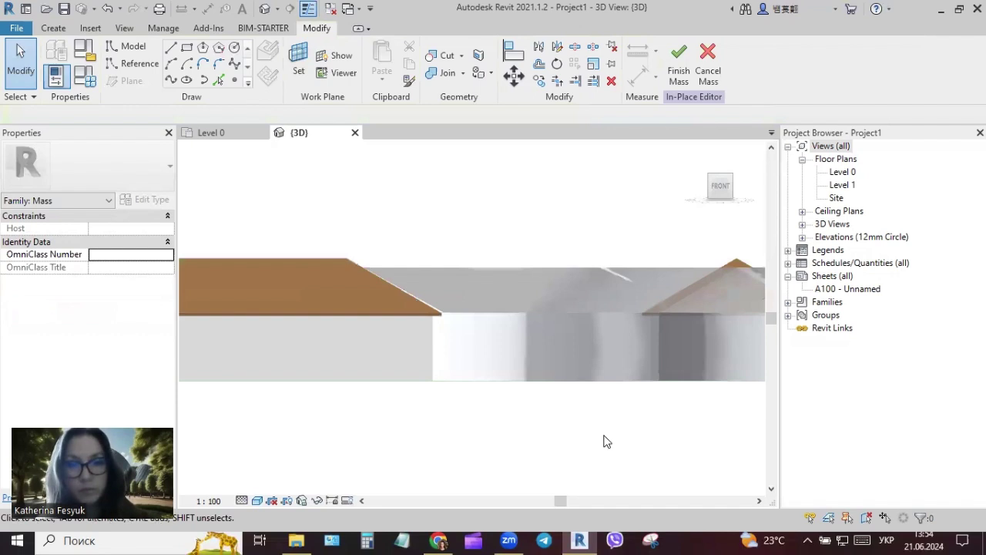
From the Right view, drag the mass's other top corner onto the right wing's roof slope.
shift+middle_drag(606, 441, 520, 435)
mouse_move(497, 378)
shift+middle_down()
mouse_move(596, 449)
mouse_move(575, 489)
mouse_move(543, 486)
shift+middle_up()
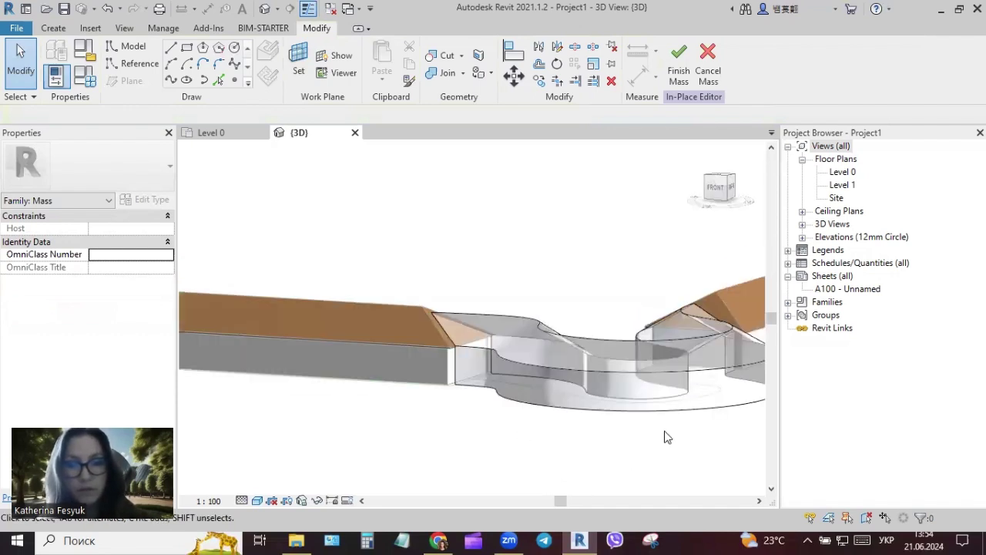
shift+middle_drag(665, 434, 554, 466)
mouse_move(616, 459)
shift+middle_down()
mouse_move(612, 427)
mouse_move(580, 442)
mouse_move(580, 399)
shift+middle_up()
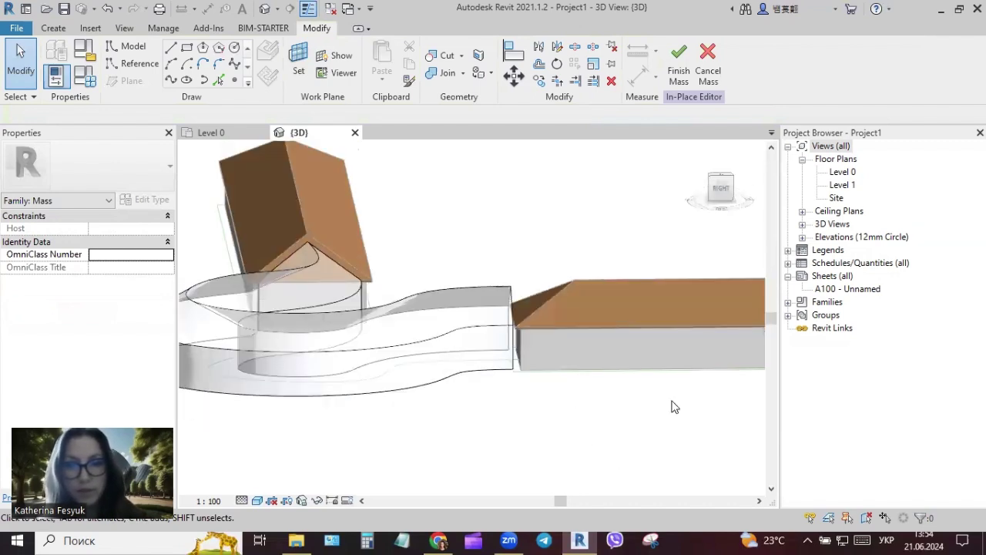
click(720, 188)
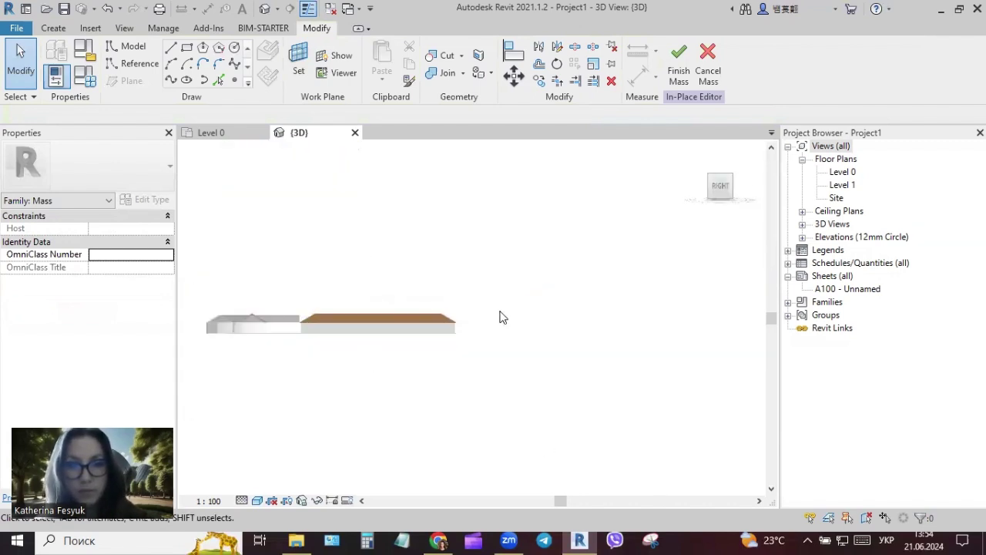
scroll(497, 308, up, 2)
scroll(492, 295, up, 3)
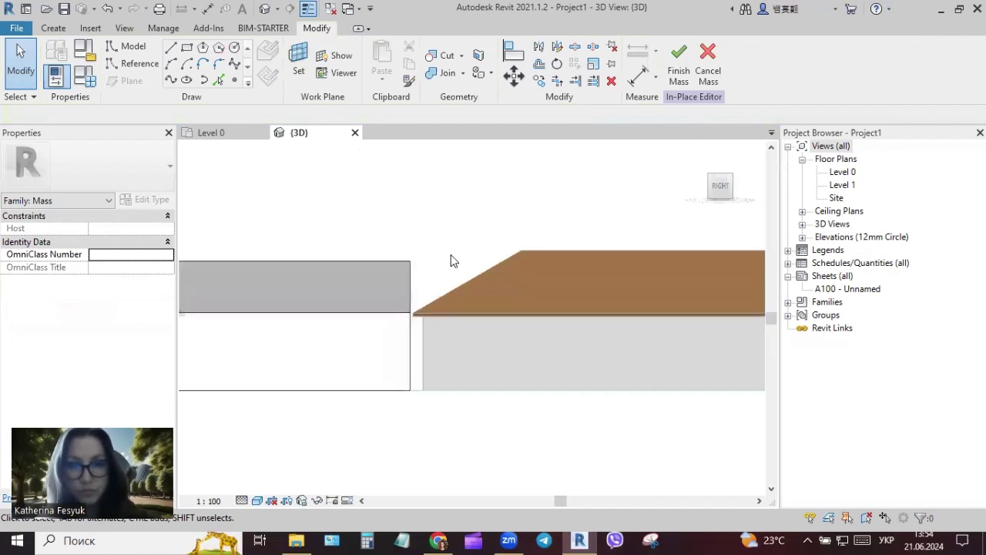
click(411, 262)
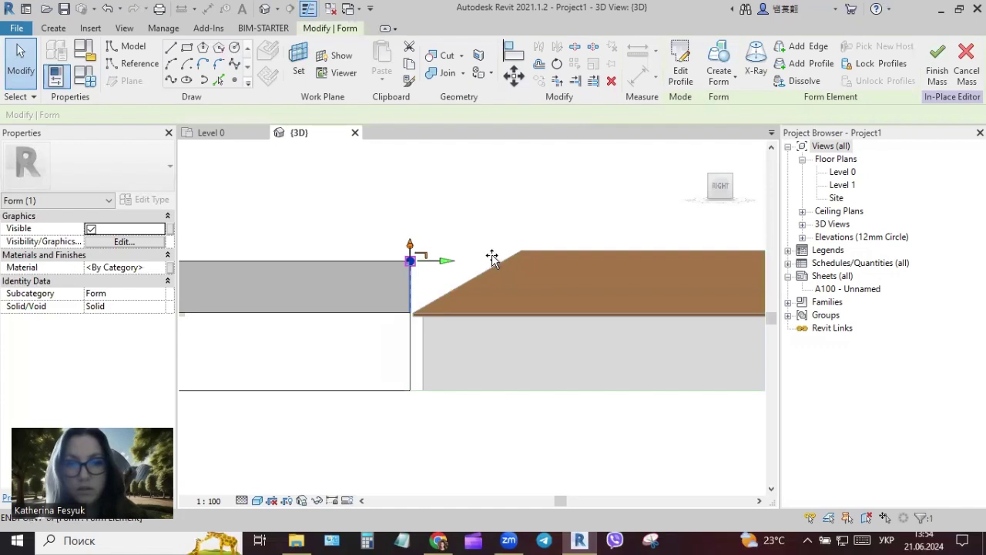
drag(492, 259, 518, 257)
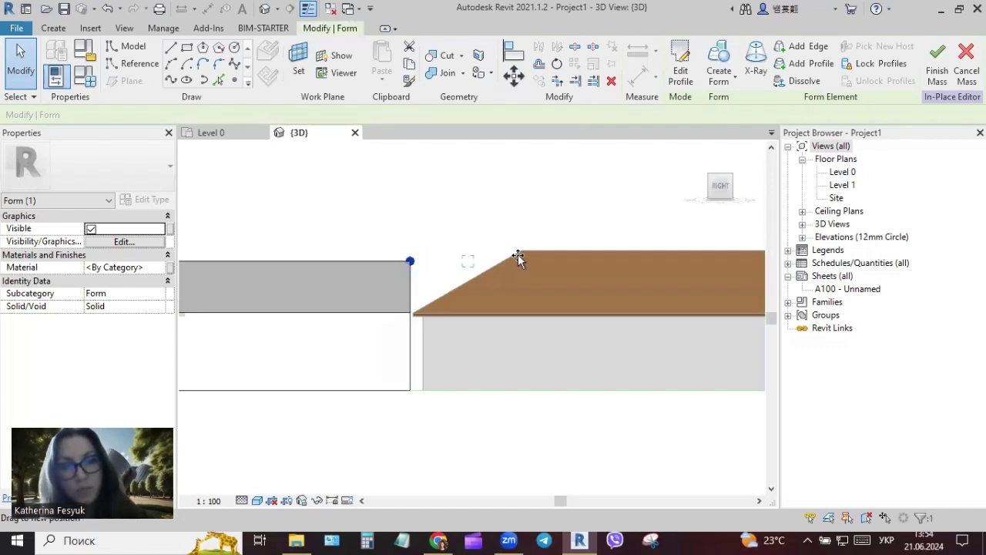
drag(517, 257, 530, 260)
click(529, 260)
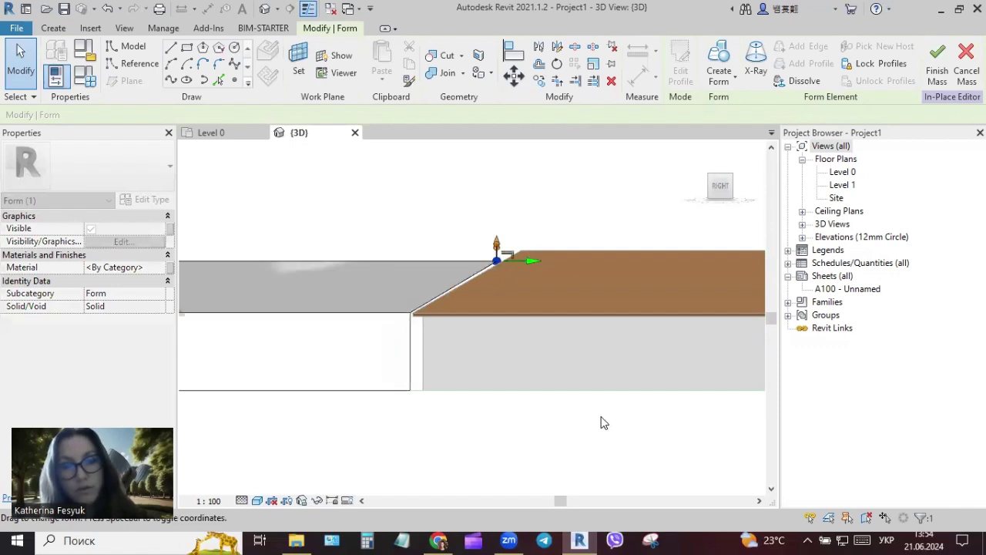
click(656, 437)
Orbit back to an overall view of both wings and finish the in-place mass.
scroll(585, 436, down, 3)
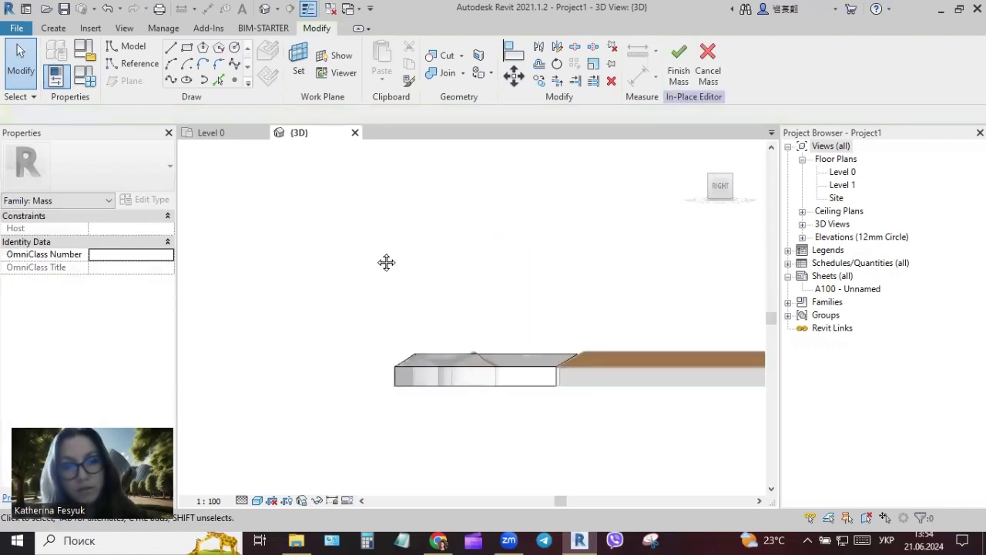
shift+middle_drag(385, 261, 639, 158)
click(677, 75)
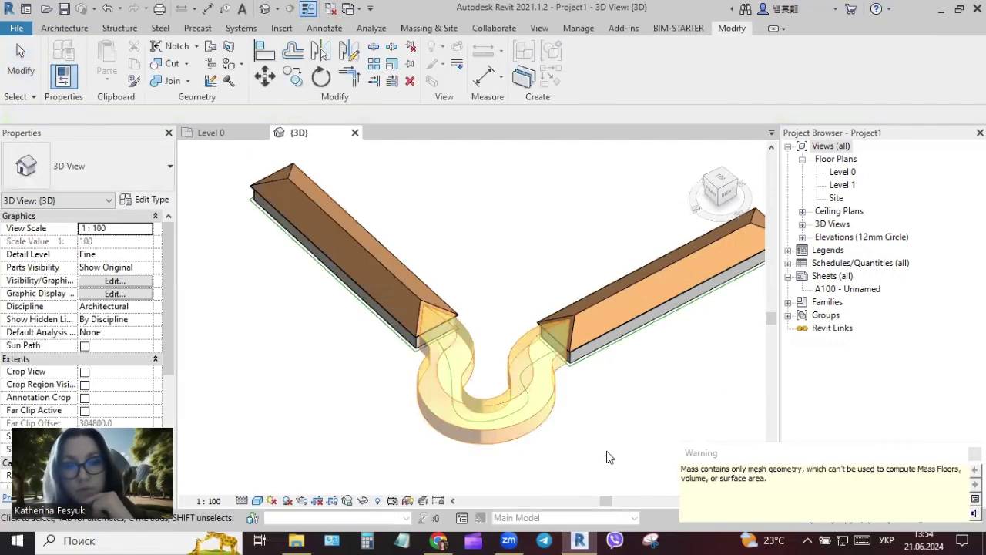
On Massing & Site, set mass display to Show Mass Form and Floors, then choose Floor by Face.
scroll(603, 467, up, 2)
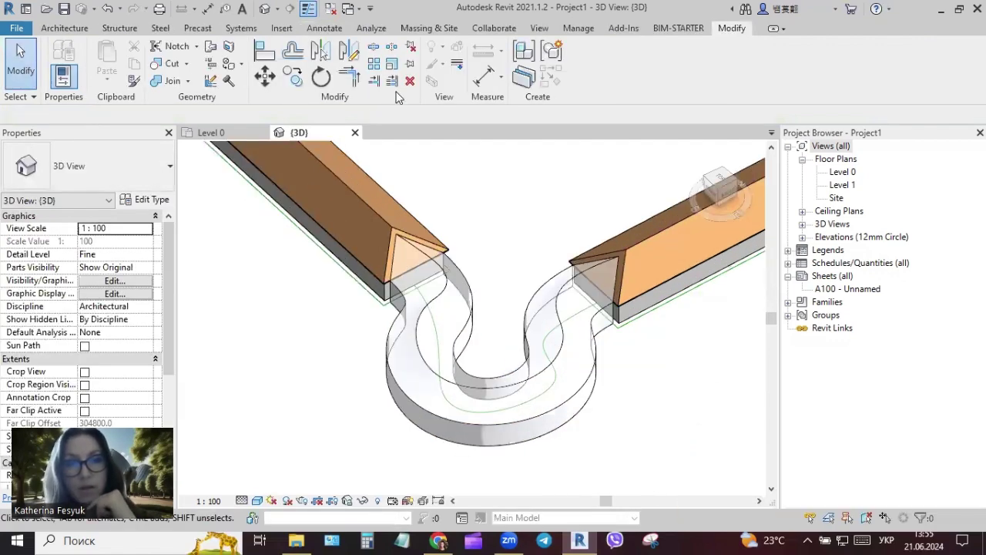
click(429, 28)
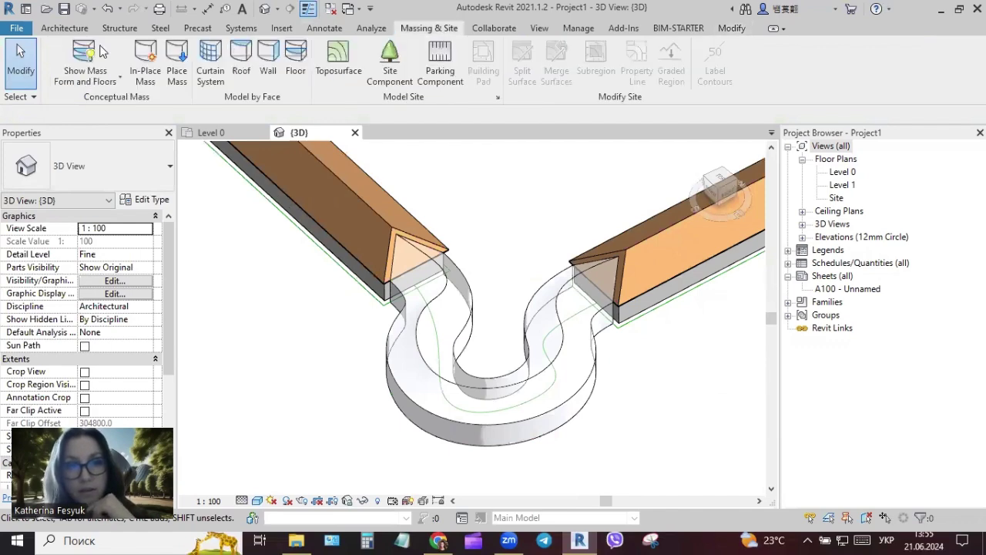
click(85, 65)
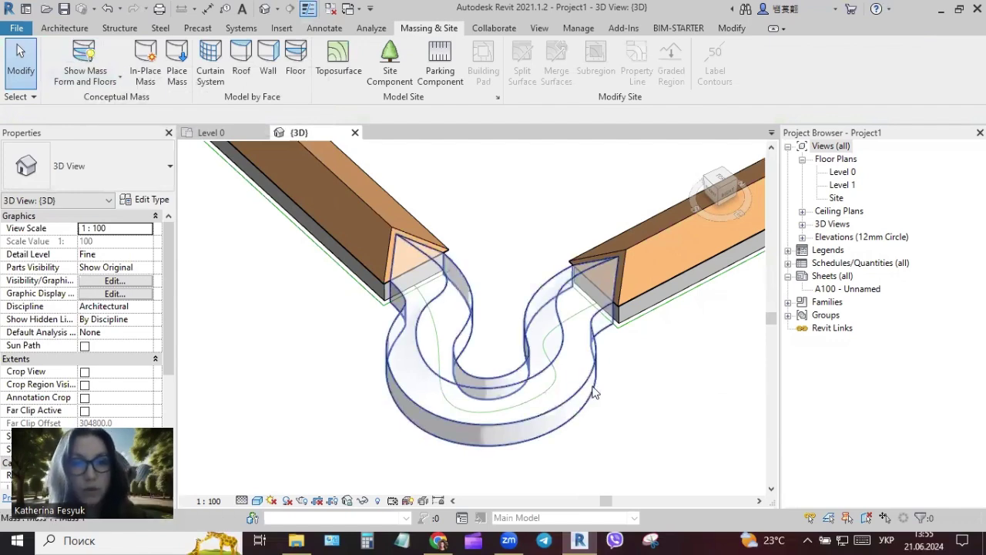
click(295, 77)
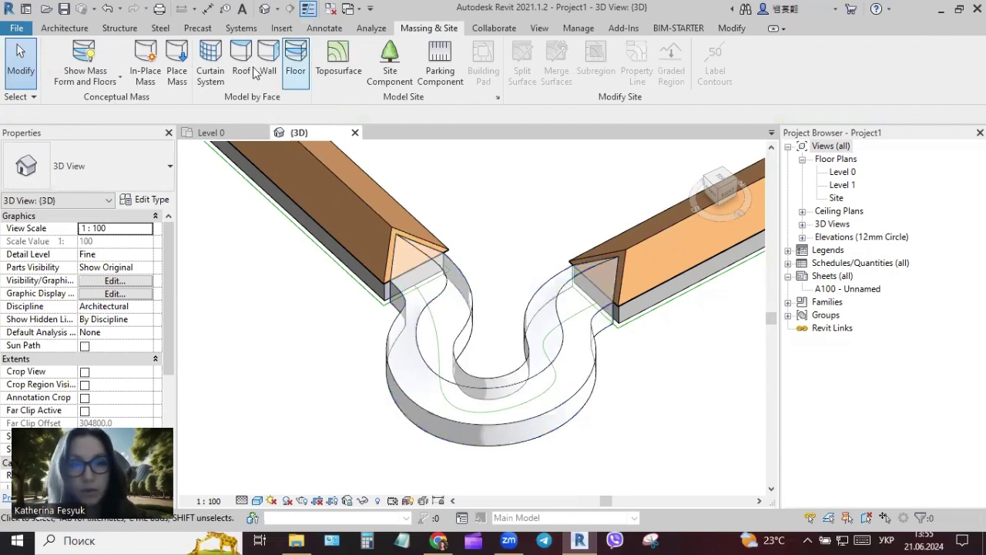
click(272, 88)
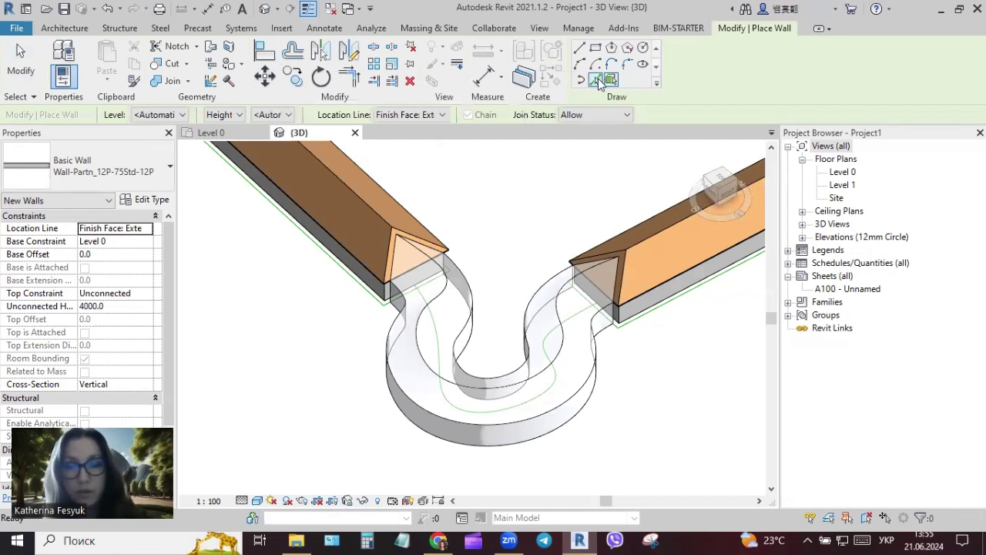
click(597, 80)
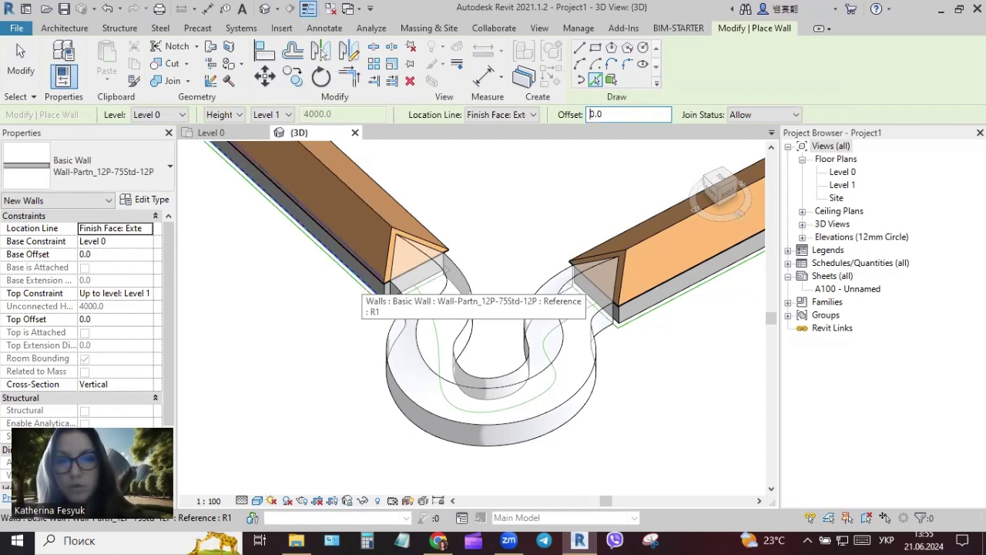
text(80)
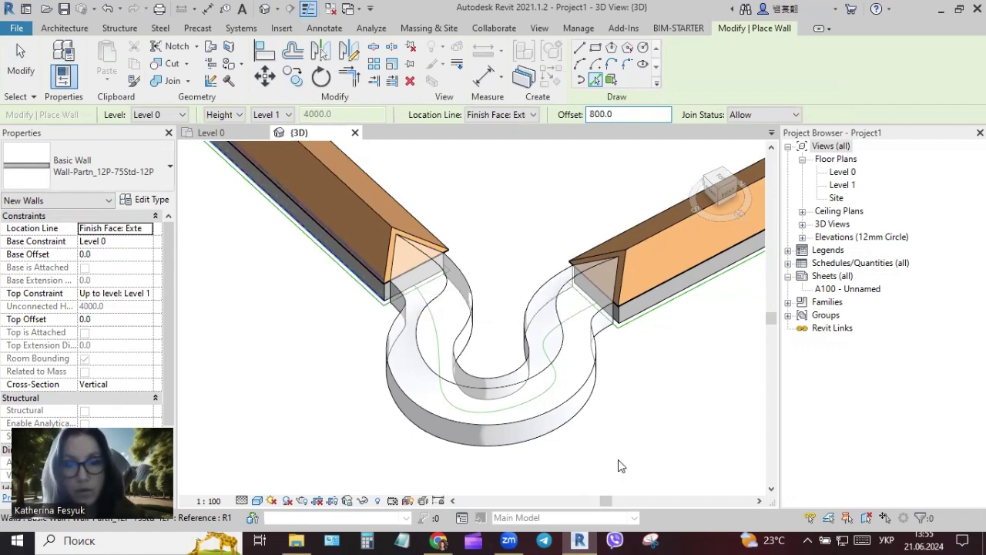
scroll(559, 445, up, 3)
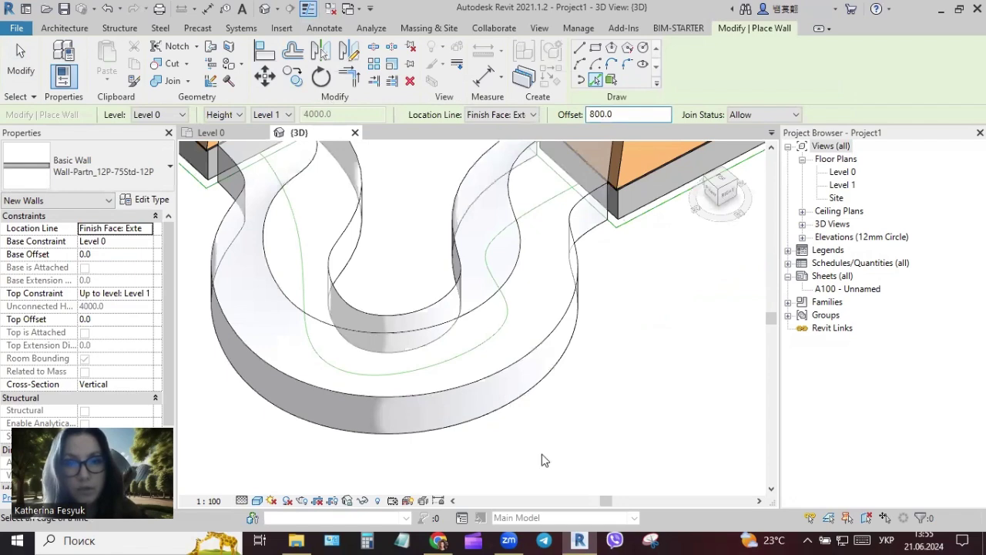
shift+middle_drag(541, 460, 508, 148)
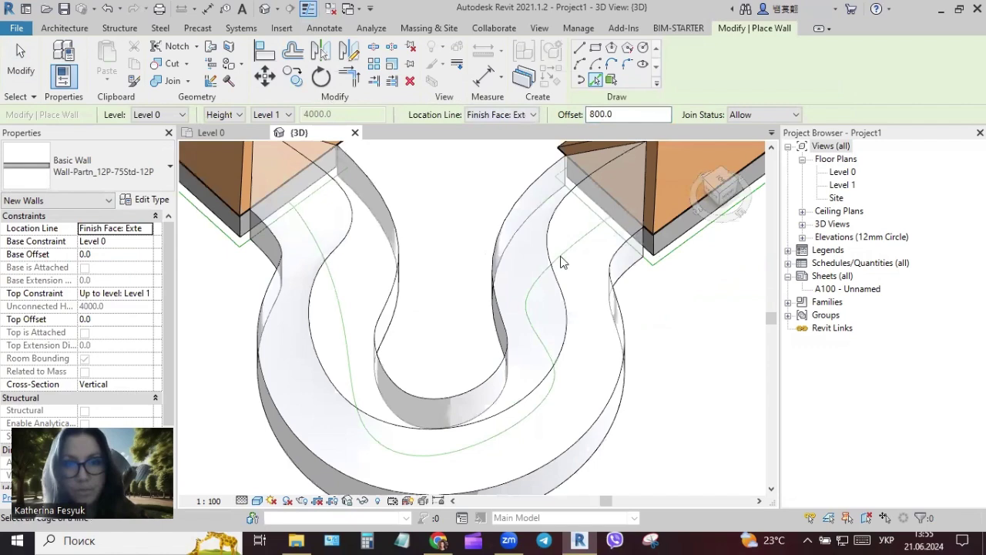
scroll(560, 263, down, 2)
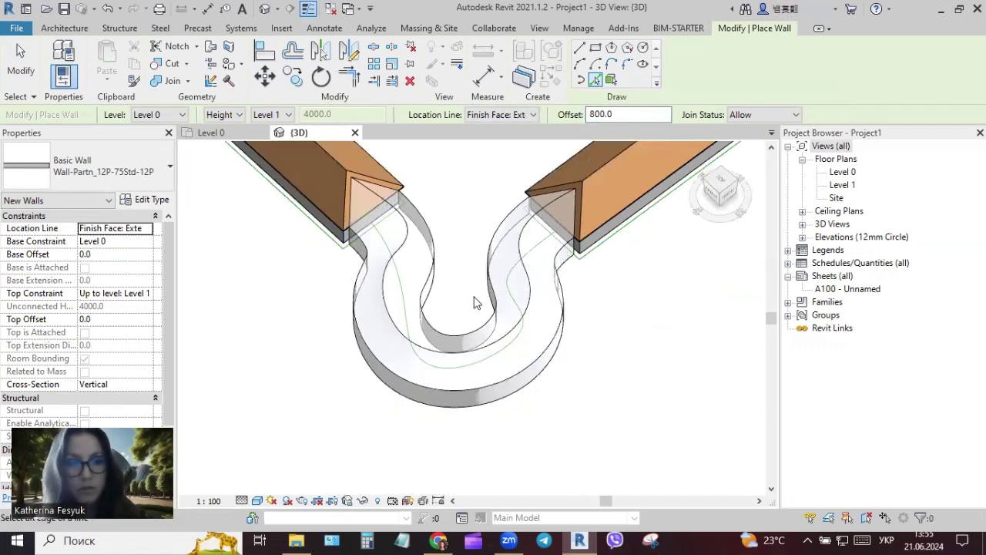
key(Escape)
key(Escape)
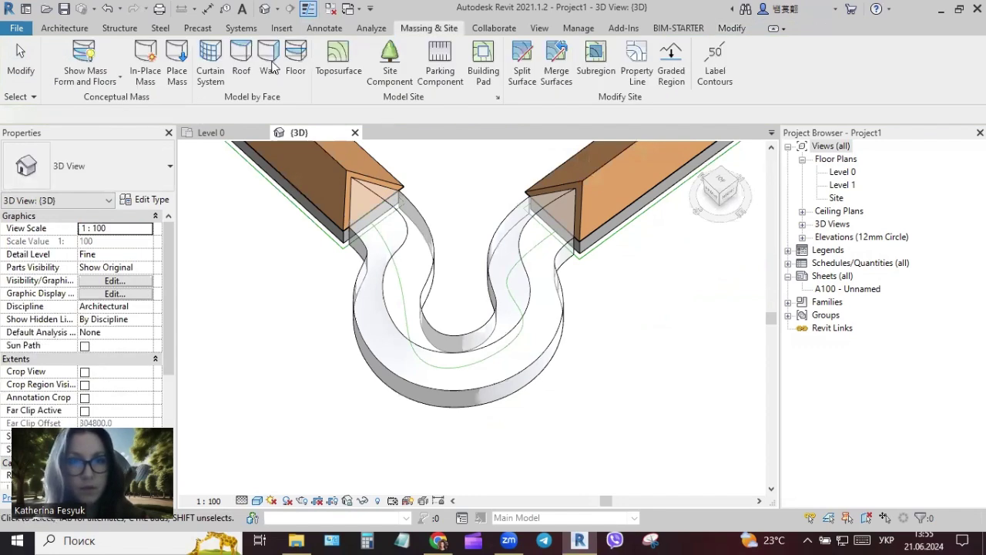
Place a Wall-Partn_12P-75Std-12P wall by face on the curved mass's outer face.
click(271, 62)
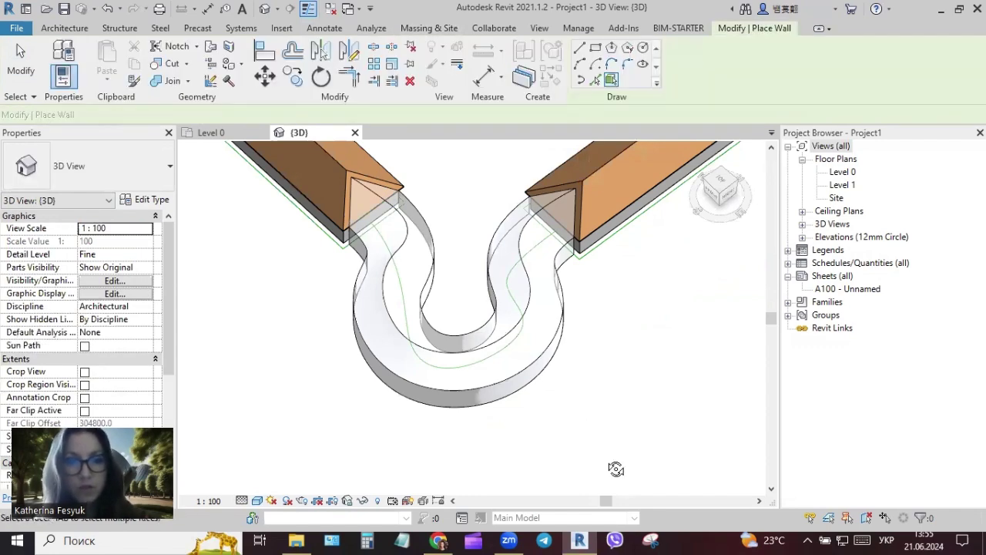
mouse_move(619, 467)
shift+middle_down()
mouse_move(618, 413)
mouse_move(589, 408)
shift+middle_up()
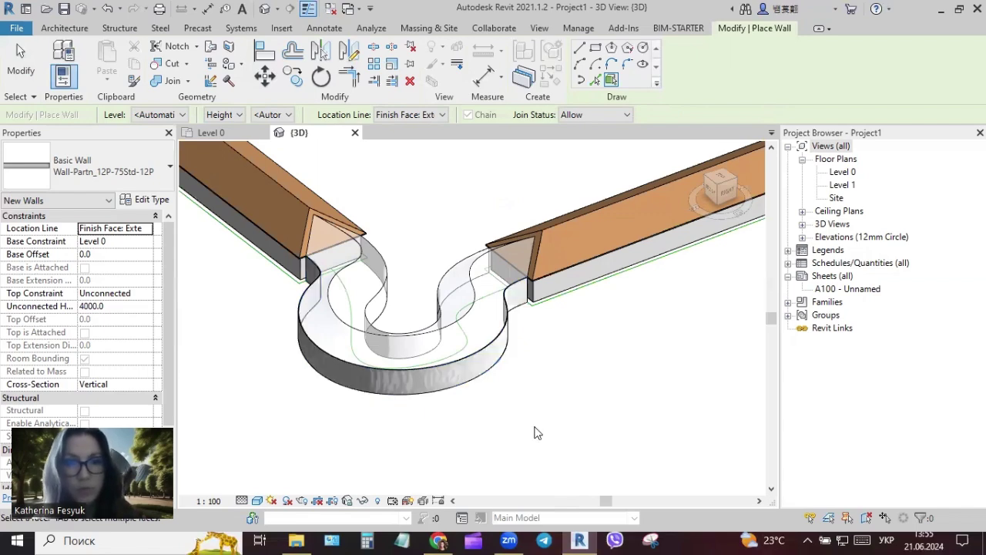
click(479, 378)
key(Escape)
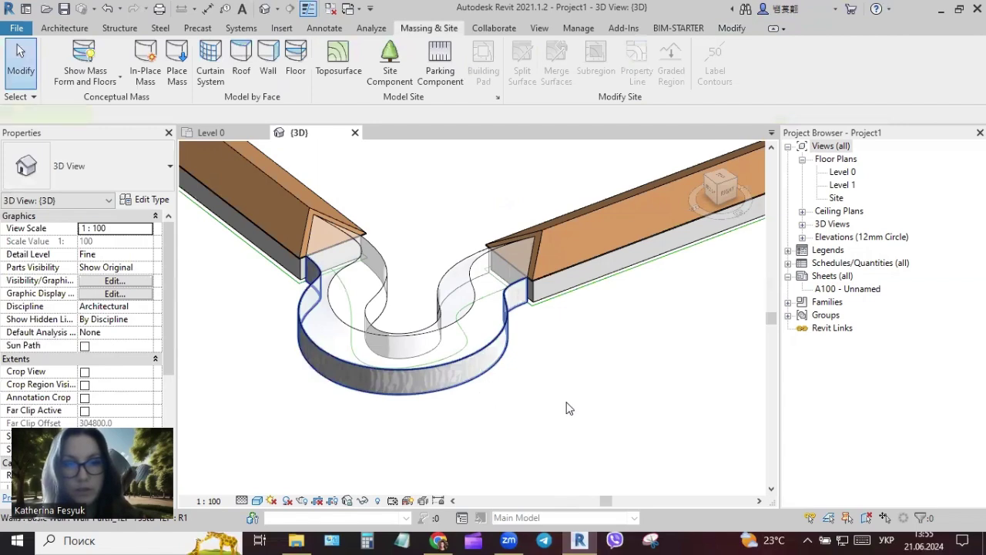
click(462, 373)
key(Escape)
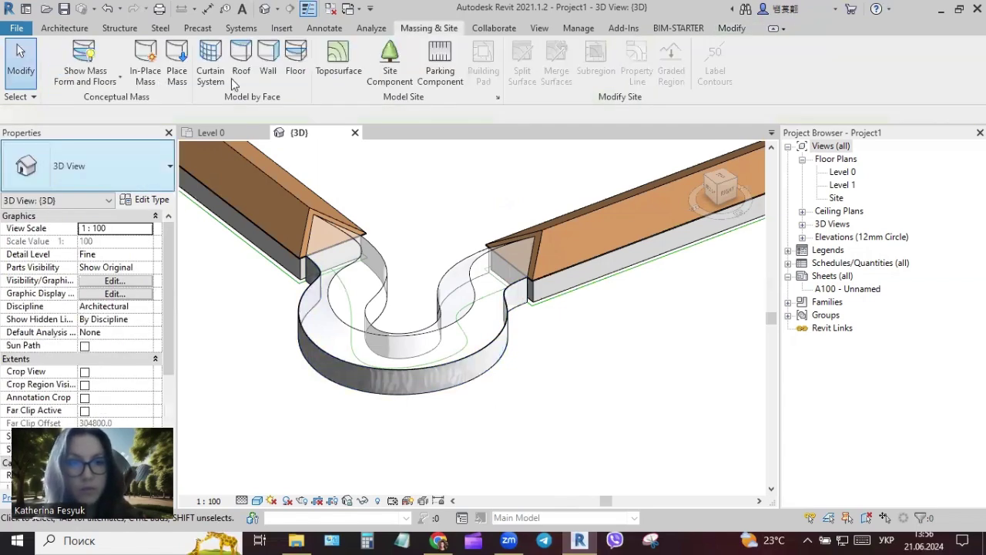
Cap the curved mass's top face with a Roof_Generic-125mm roof by face.
click(242, 77)
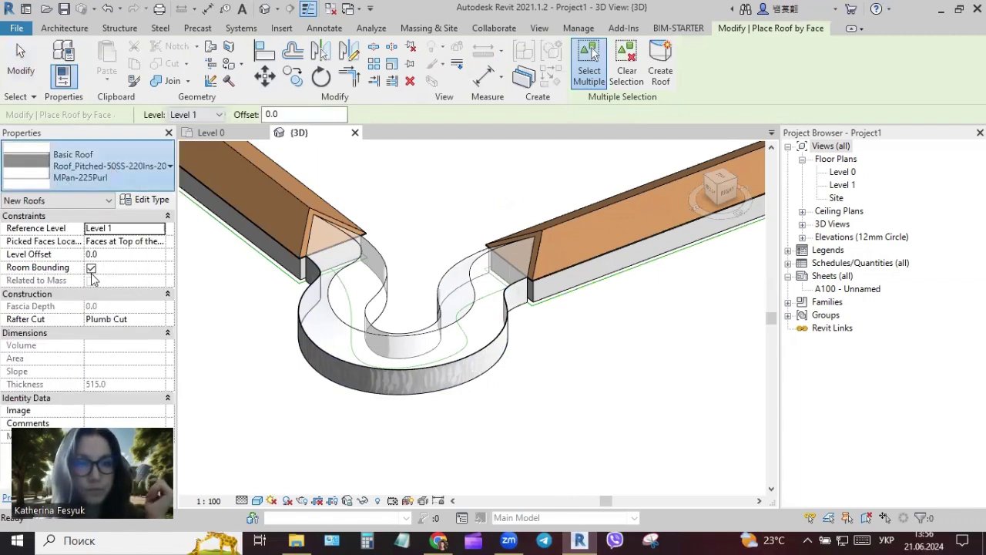
click(92, 275)
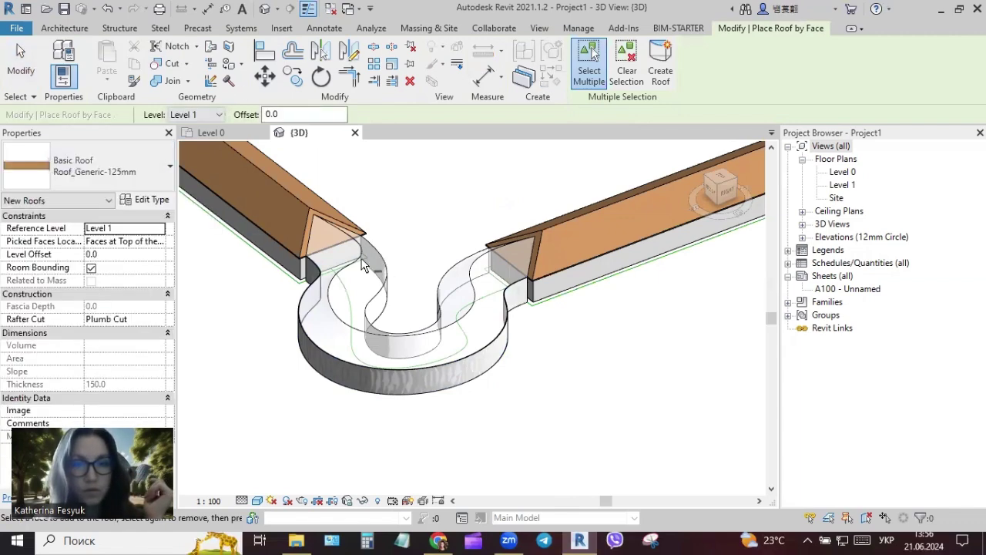
click(370, 308)
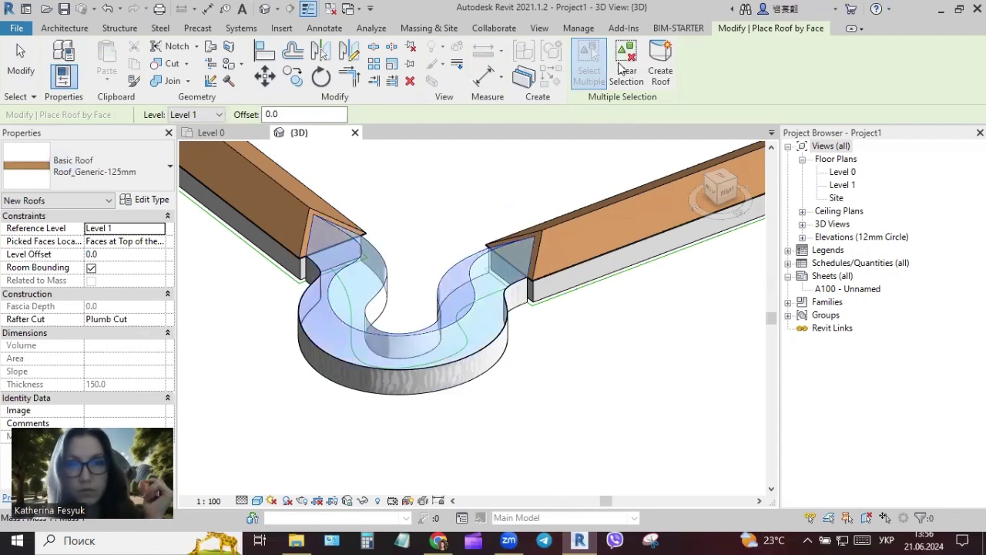
click(664, 68)
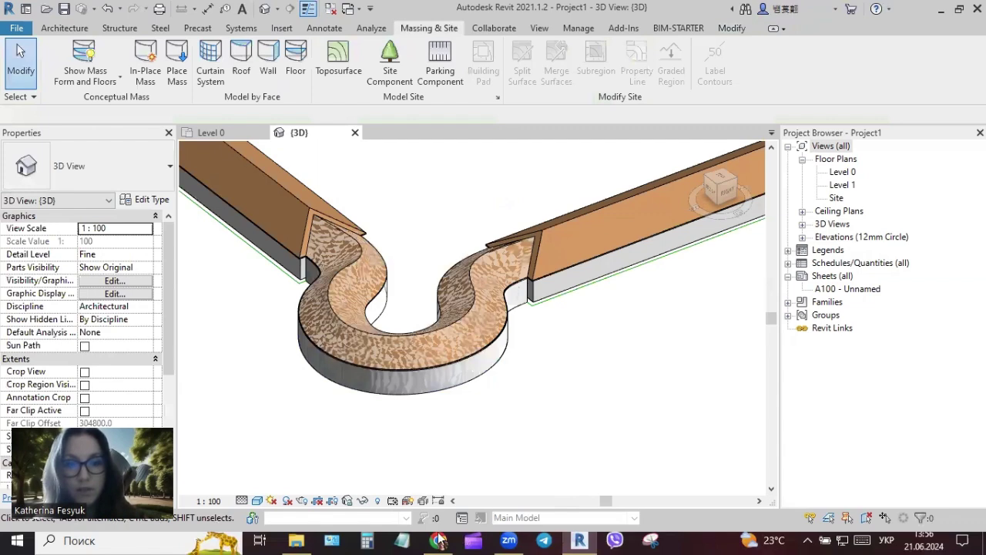
middle_drag(524, 409, 438, 219)
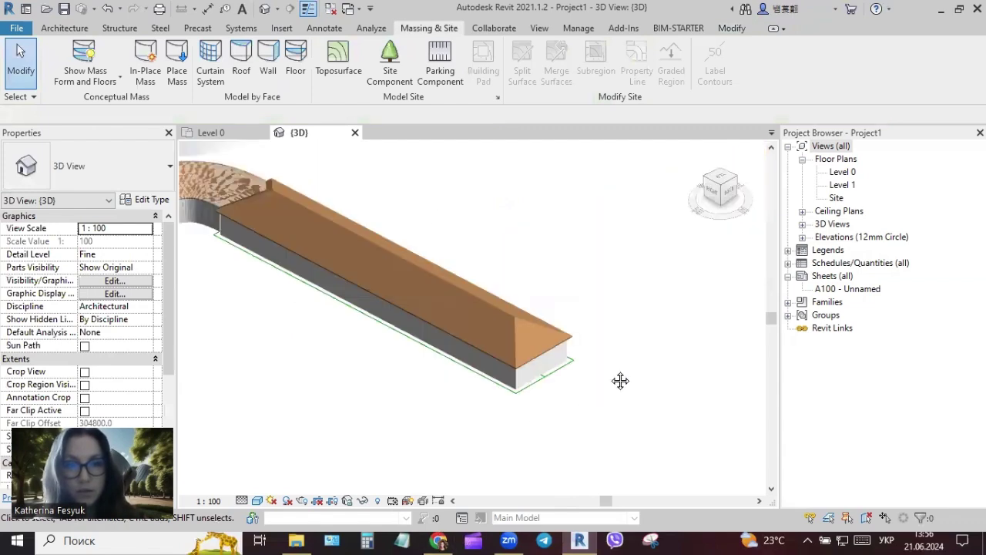
middle_drag(620, 380, 527, 371)
scroll(452, 337, up, 3)
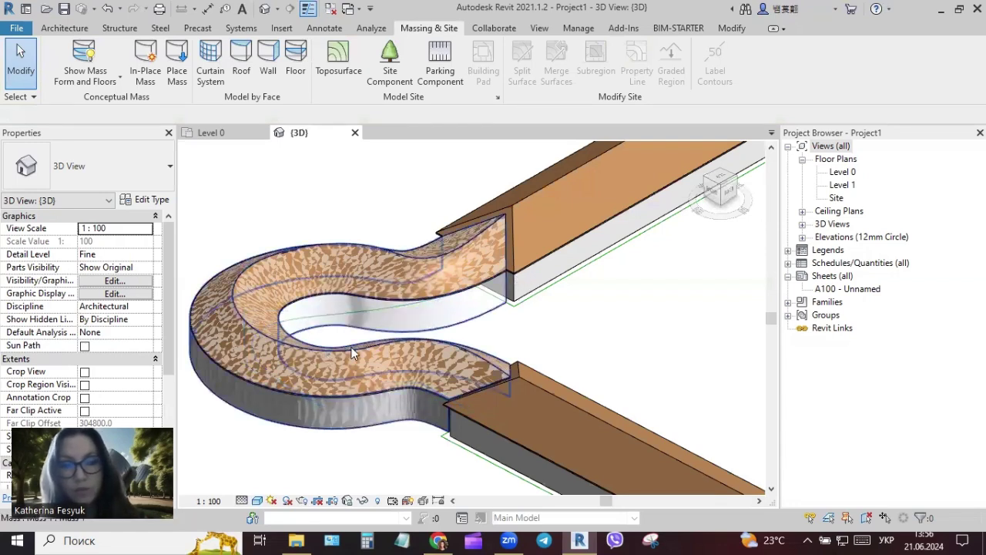
scroll(401, 358, down, 3)
drag(486, 378, 365, 362)
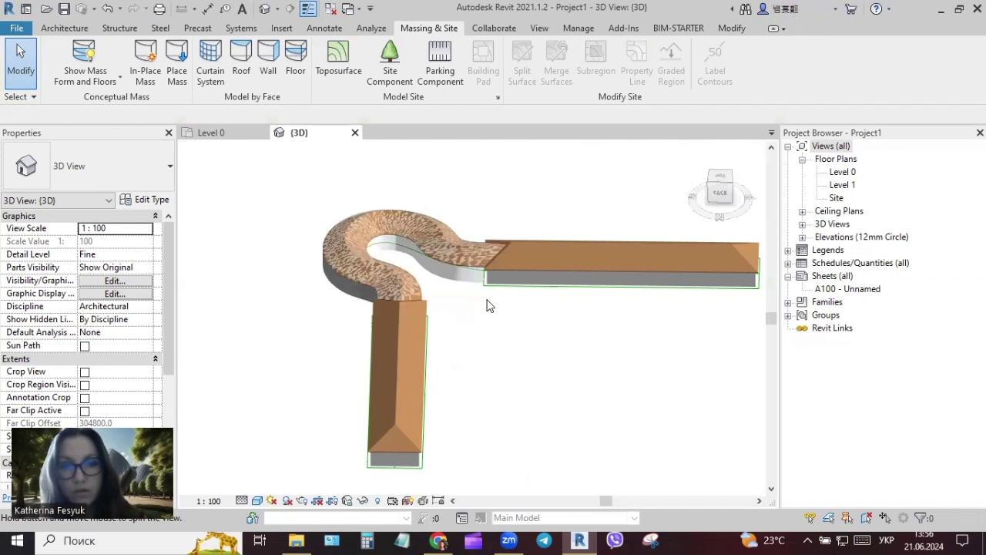
shift+middle_drag(486, 306, 465, 228)
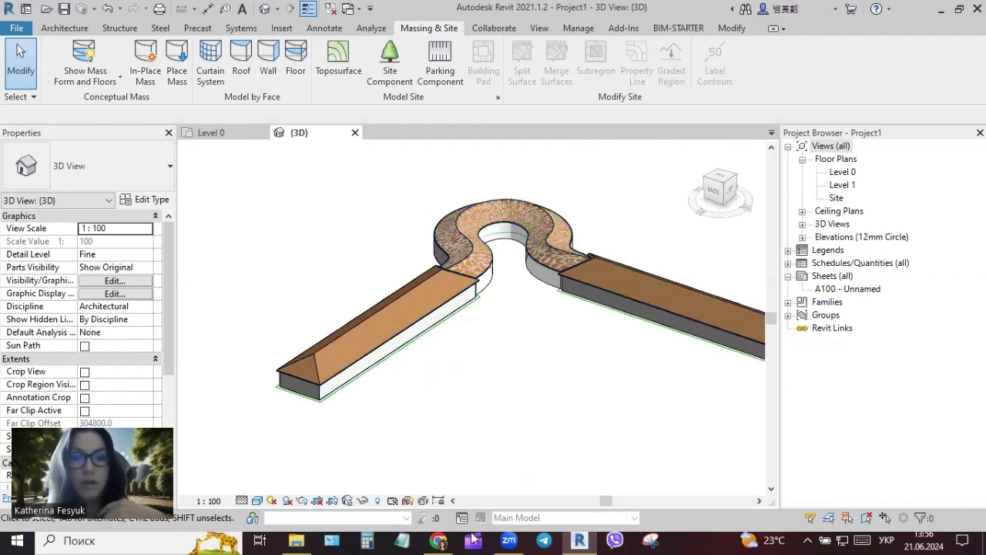
click(445, 539)
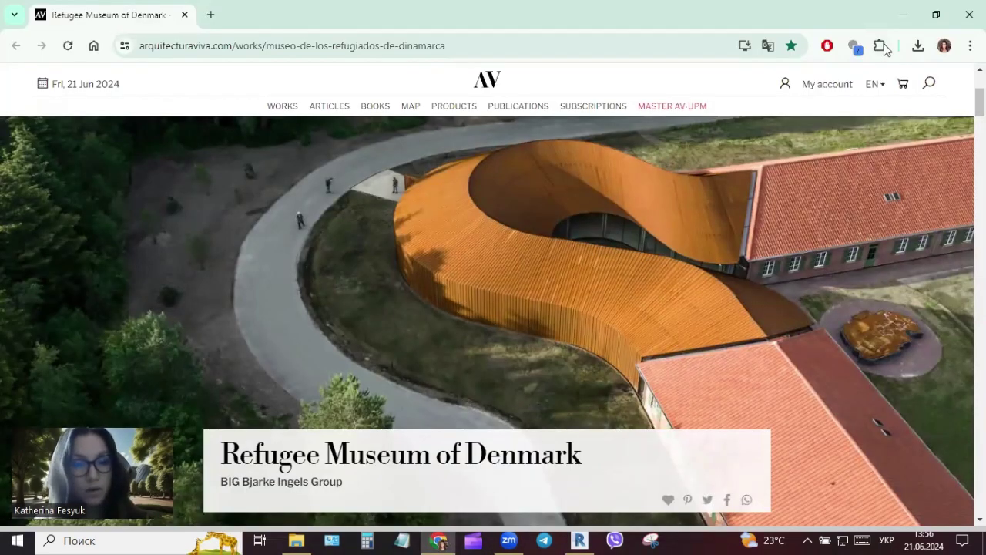
Return from Chrome to Revit and zoom in on the curved connector.
key(alt+Tab)
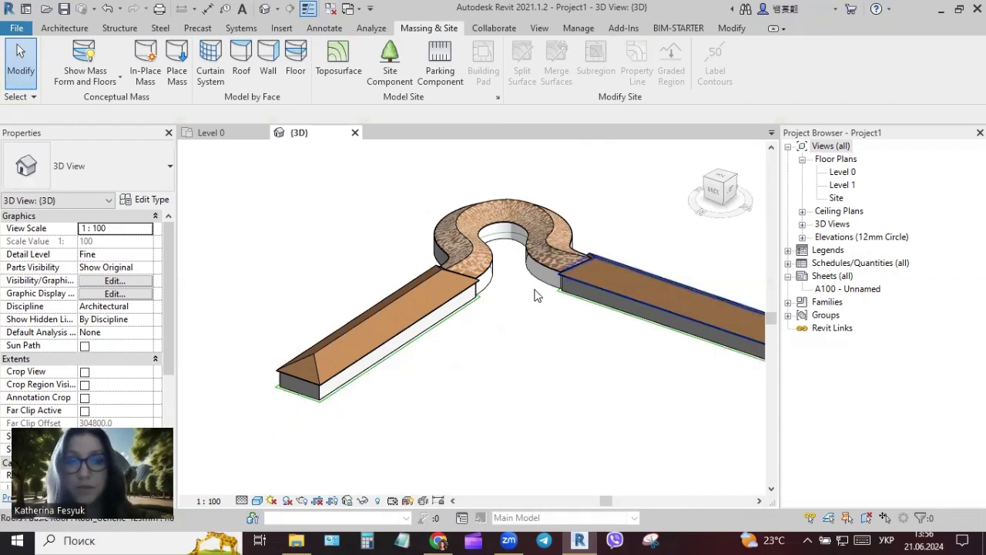
scroll(531, 295, up, 3)
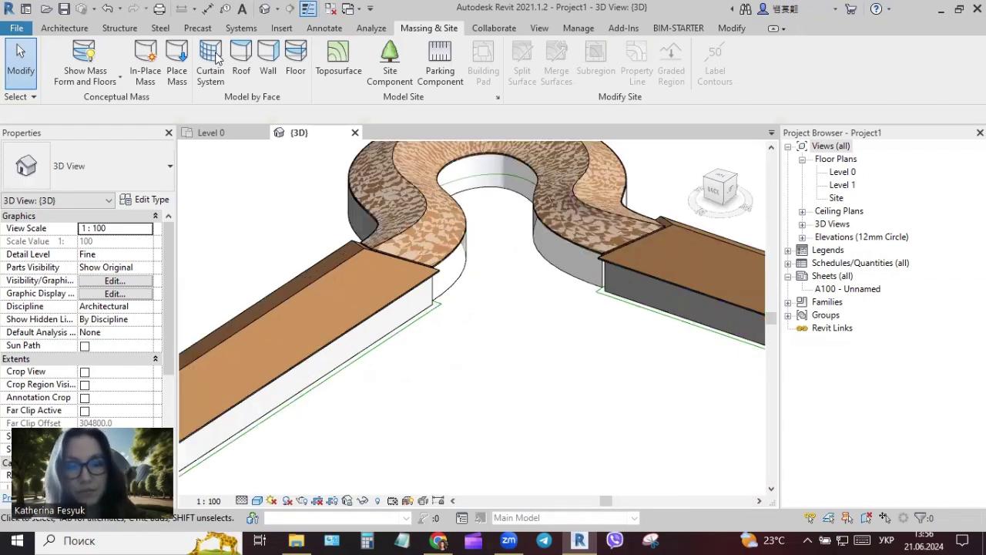
Glaze the inner curved face with a Standard curtain system and open its Type Properties.
click(218, 60)
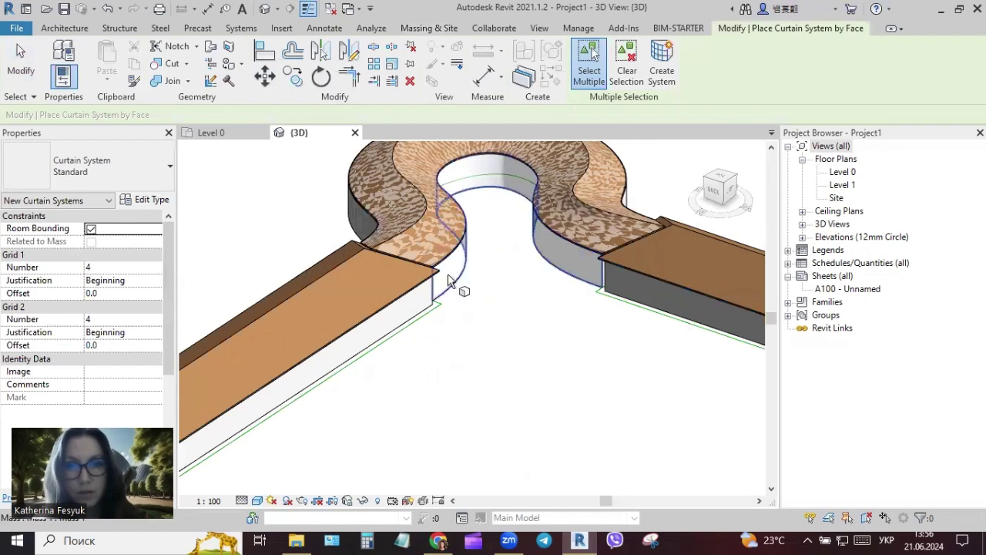
click(462, 285)
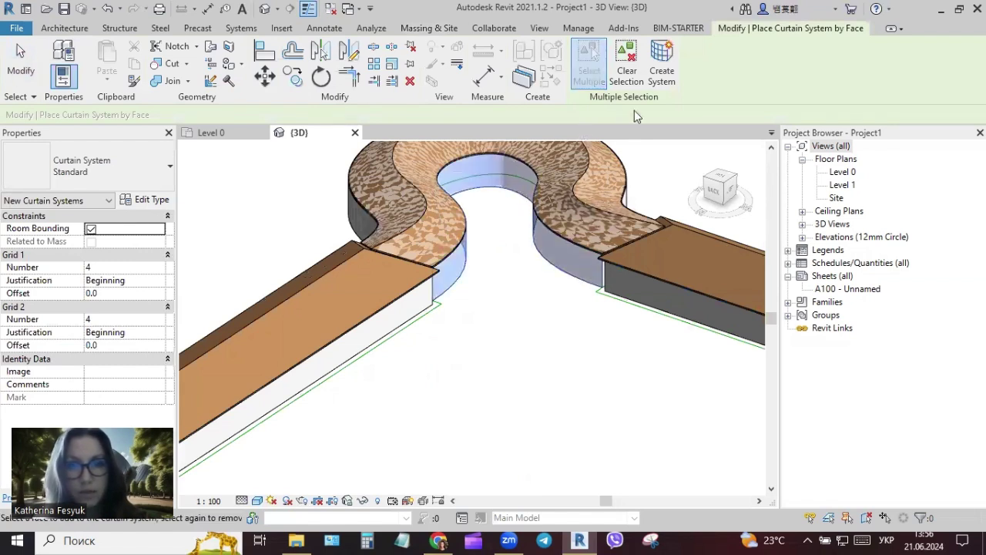
click(664, 63)
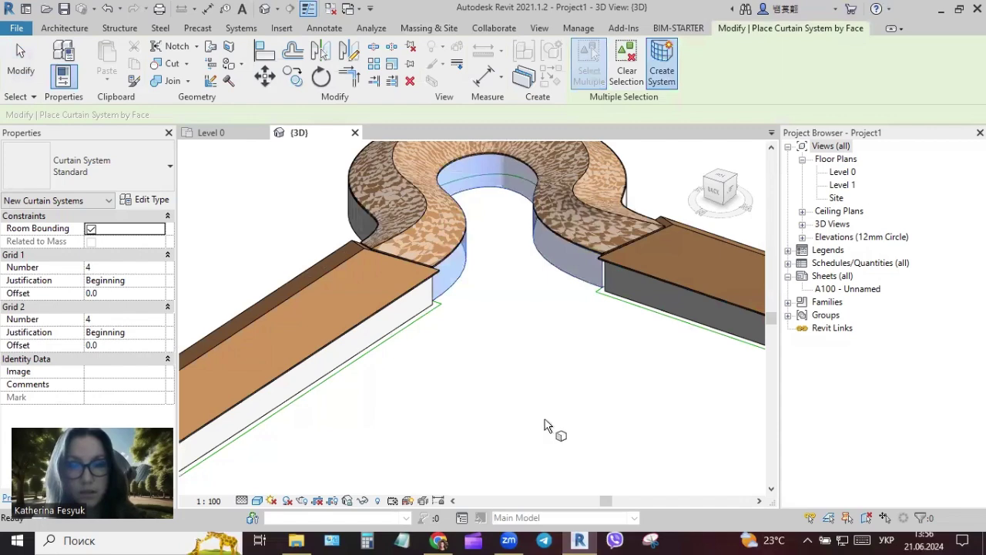
key(Escape)
click(576, 284)
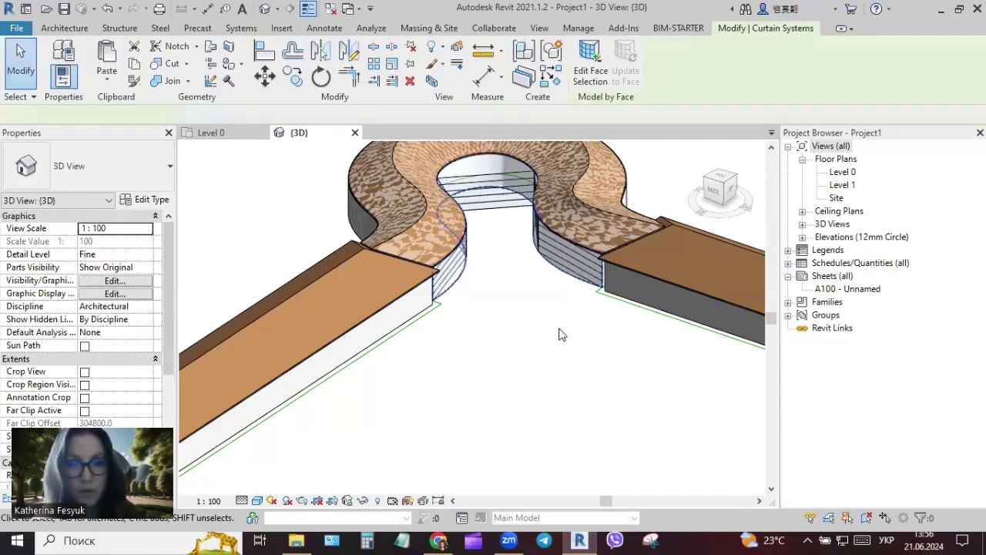
click(154, 200)
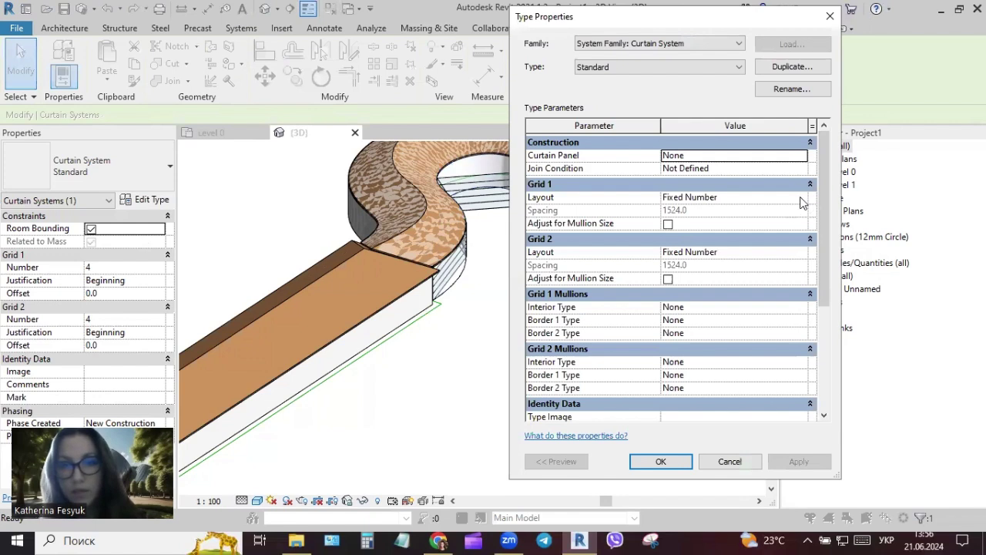
In the curtain system type, set Grid 1 layout to None and Grid 2 to Fixed Distance 1500.
click(803, 199)
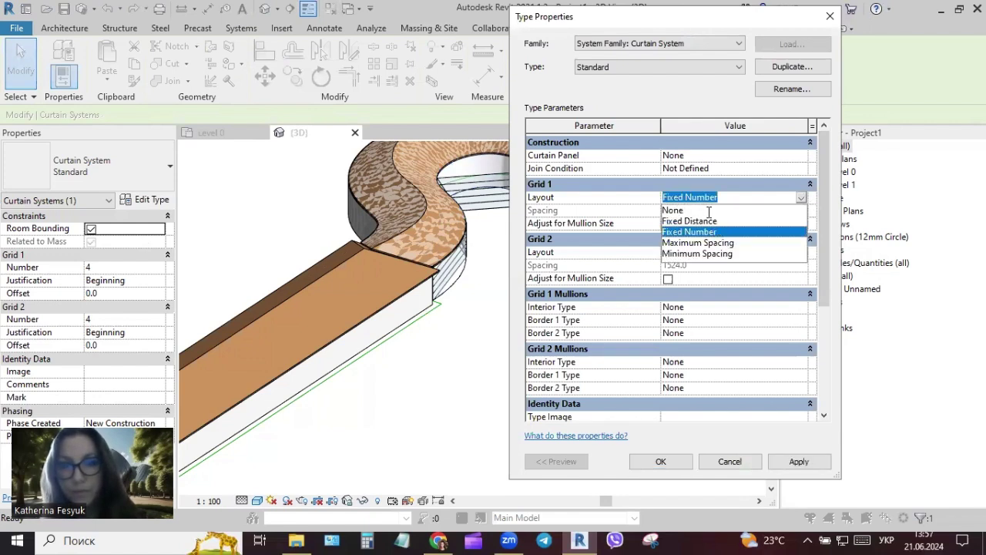
click(697, 221)
click(724, 210)
text(1500)
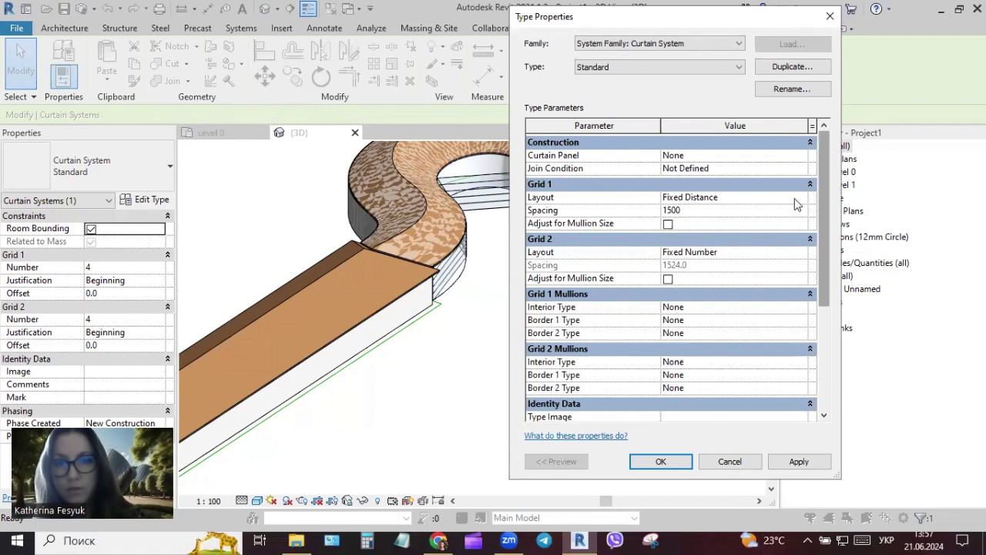
click(758, 197)
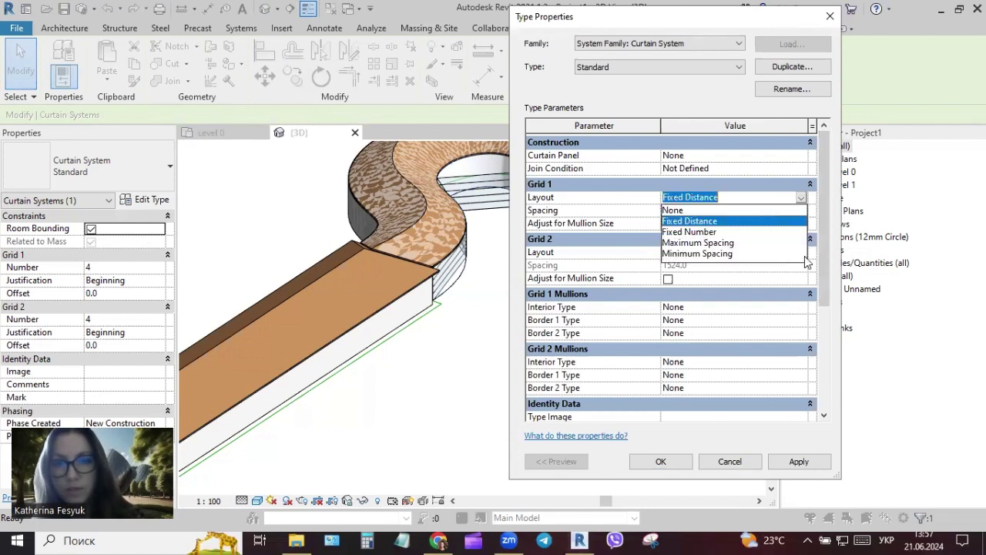
click(724, 206)
click(728, 252)
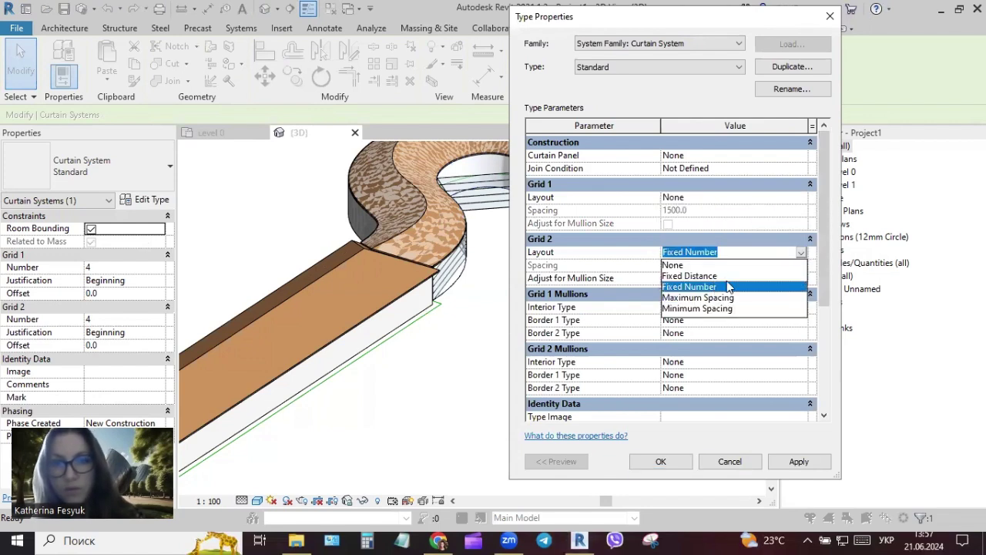
click(696, 278)
click(624, 265)
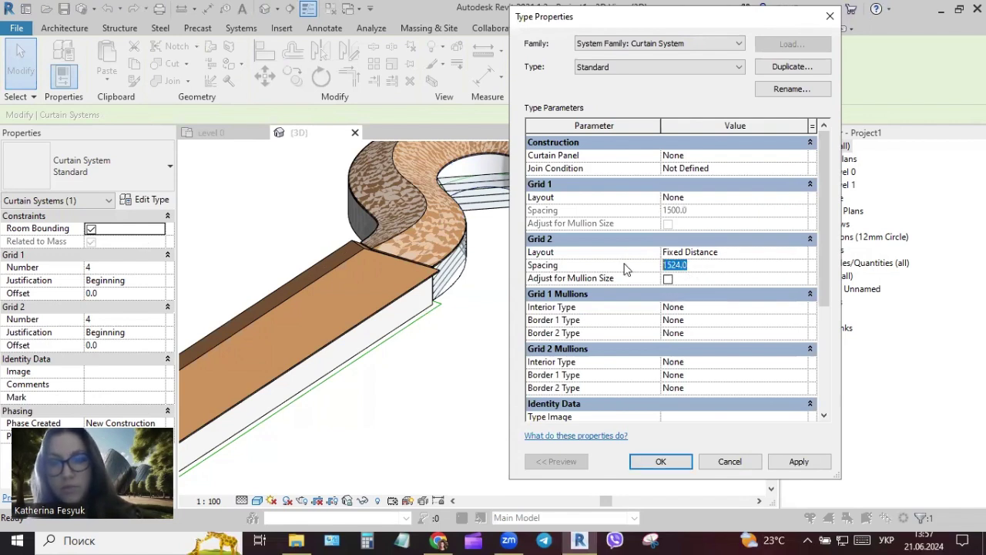
text(1500)
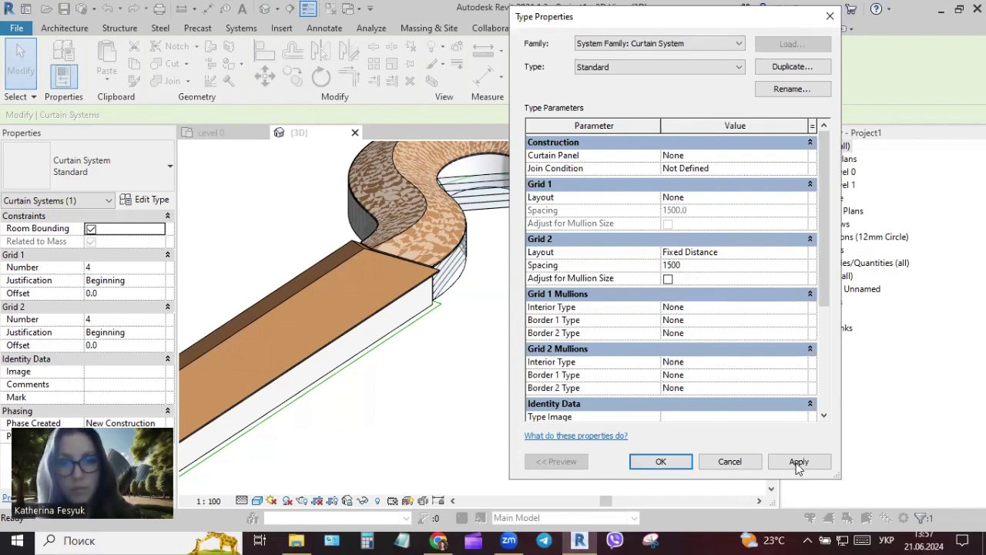
click(803, 464)
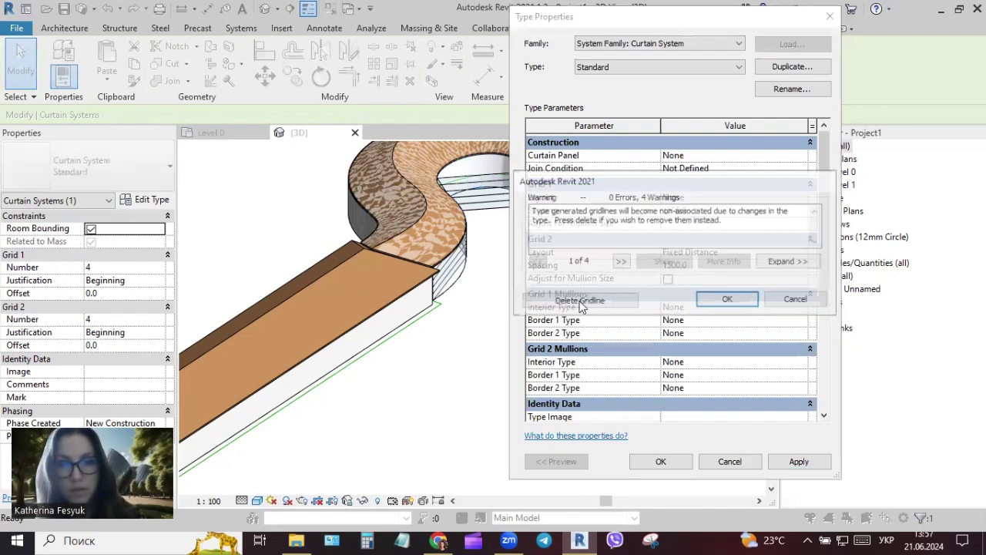
click(738, 303)
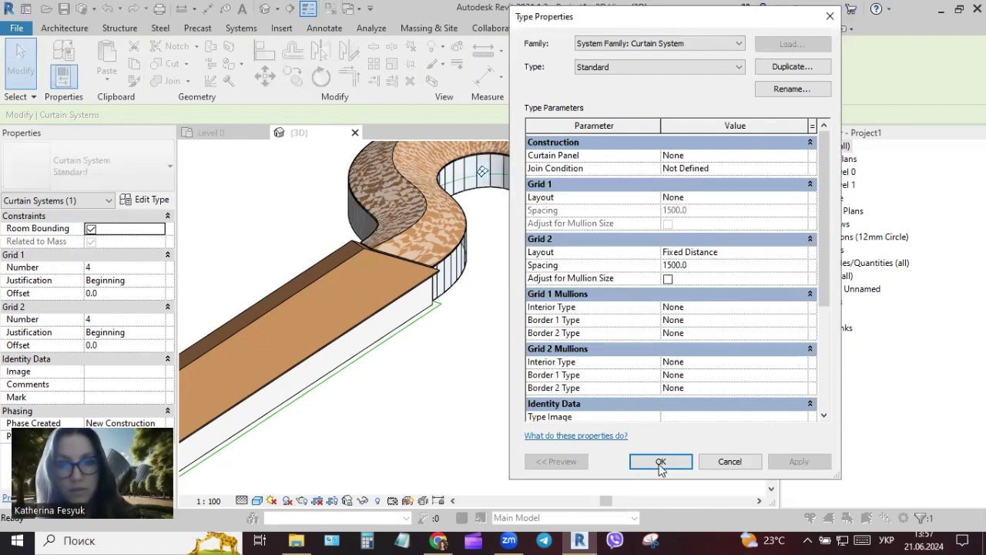
click(661, 466)
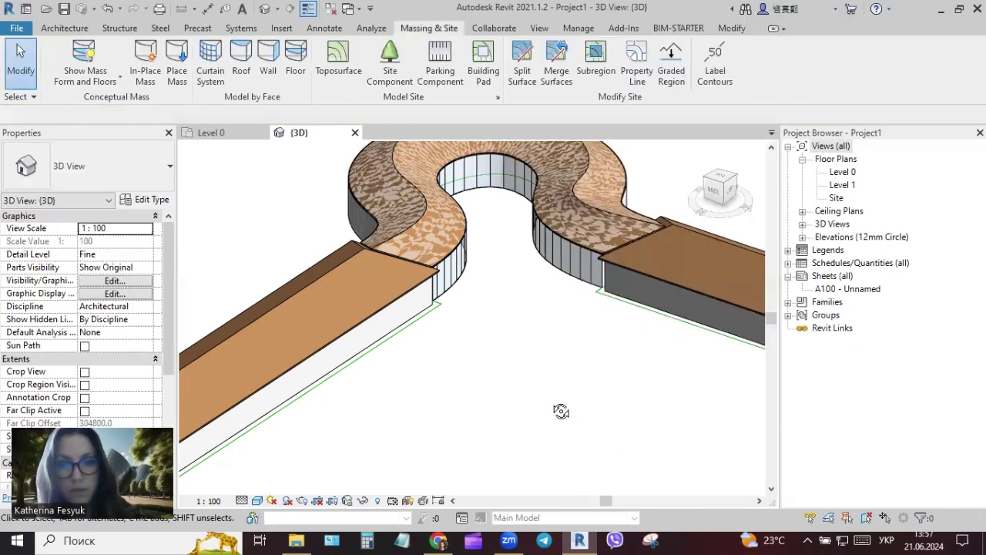
Orbit the 3D view to the back of the building and switch to Hidden Line visual style.
shift+middle_drag(560, 410, 606, 439)
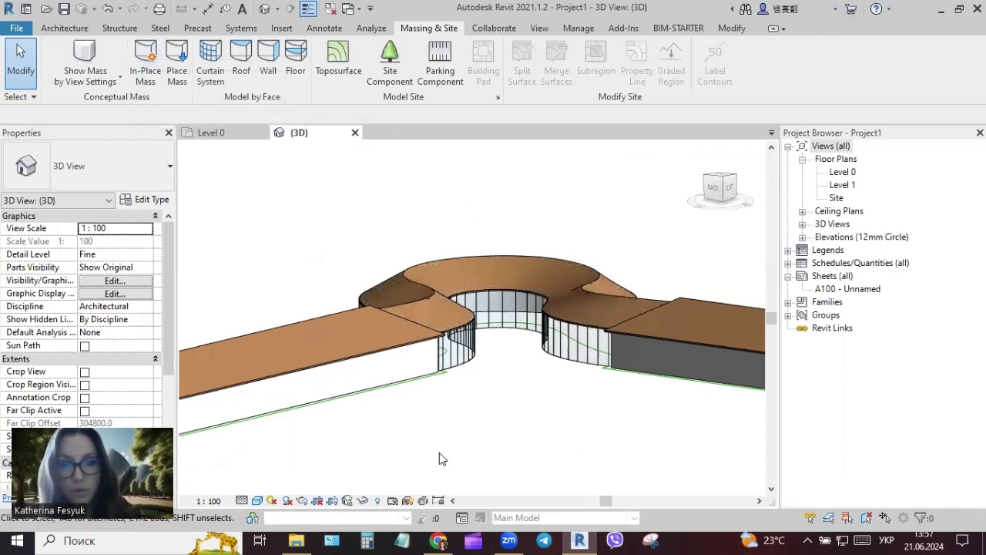
shift+middle_drag(439, 452, 510, 458)
shift+middle_drag(235, 508, 258, 504)
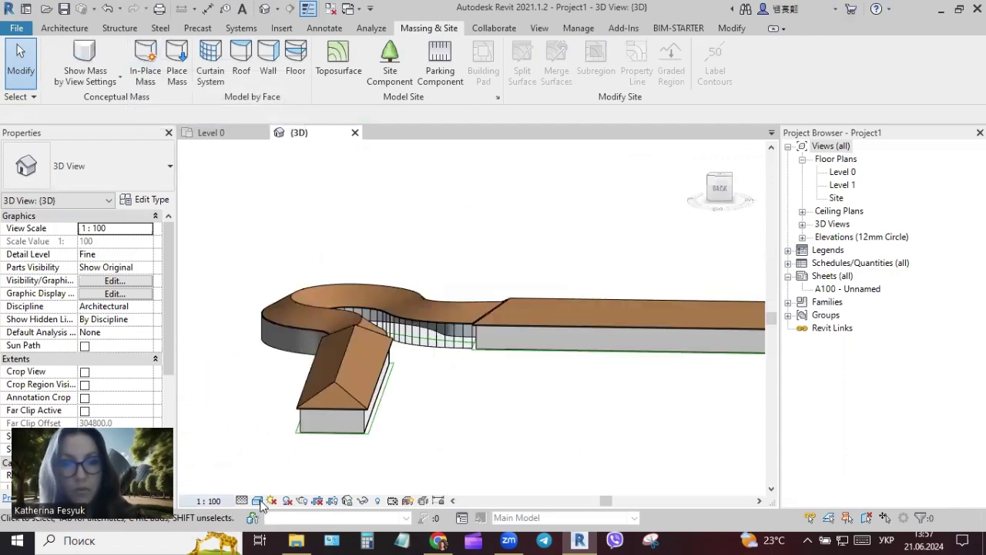
click(258, 502)
click(291, 442)
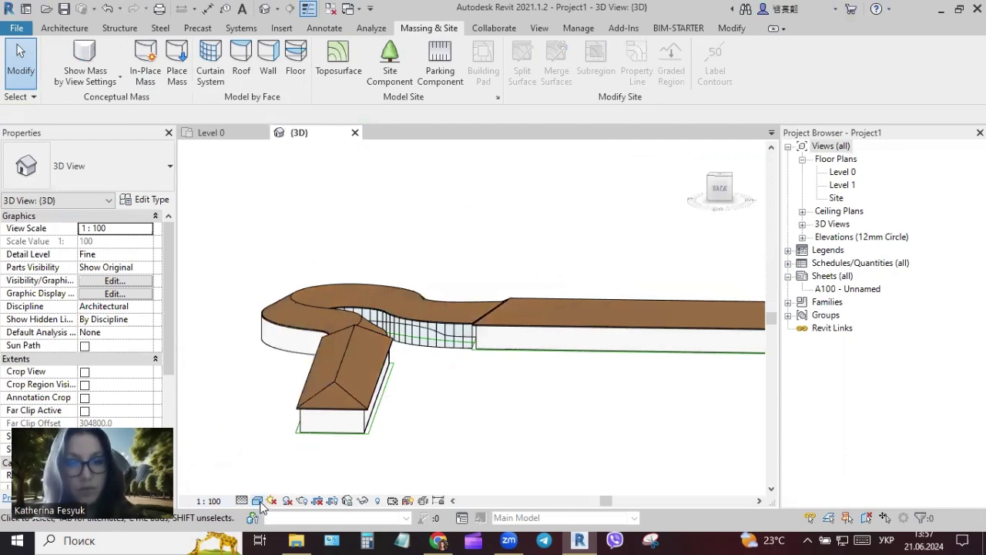
click(258, 502)
key(Escape)
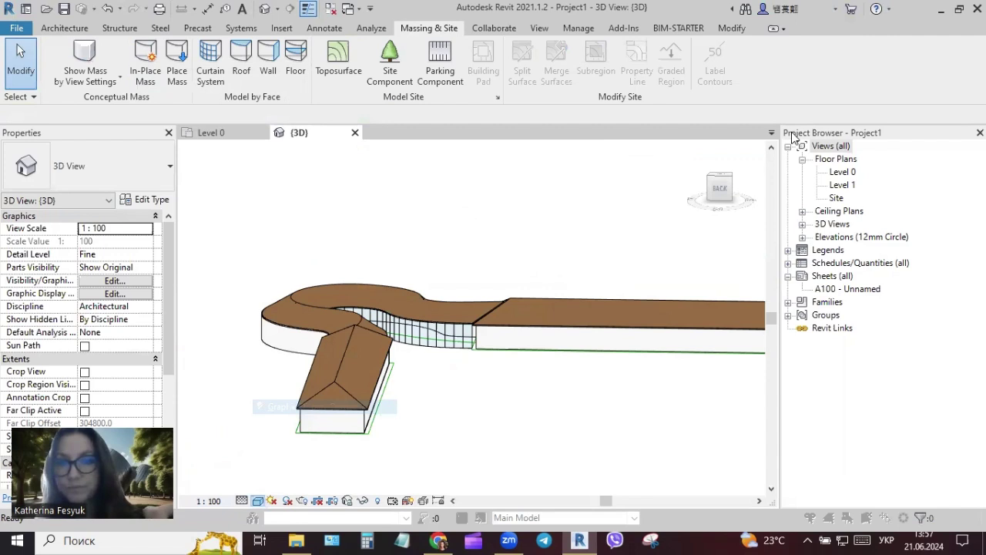
Enable Cast Shadows and Show Ambient Shadows in Graphic Display Options for the 3D view.
click(693, 210)
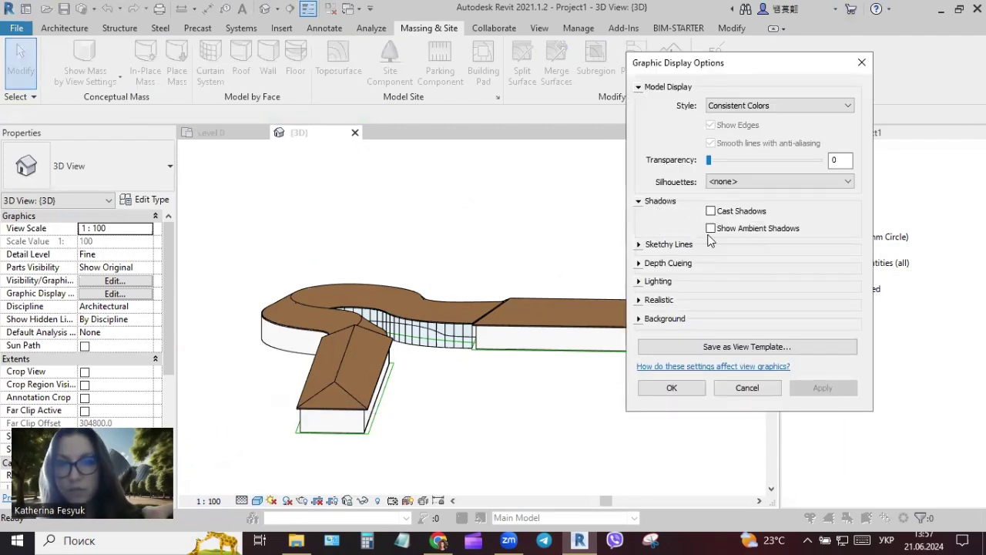
click(711, 211)
click(710, 228)
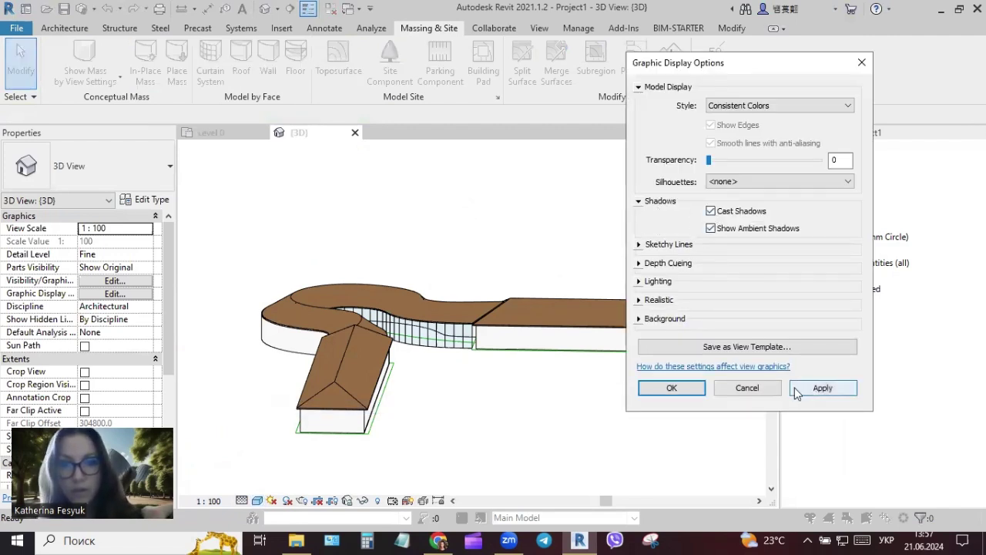
click(795, 389)
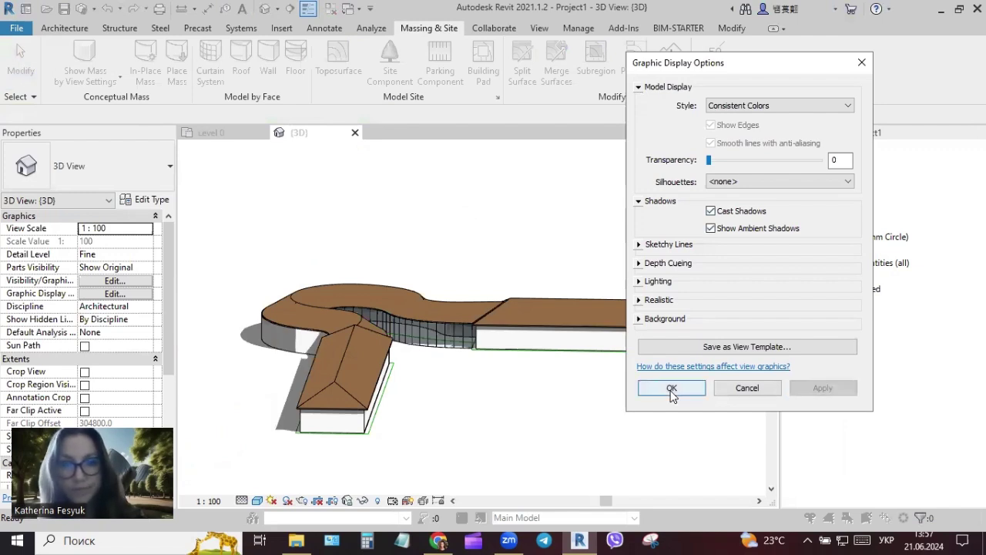
click(671, 394)
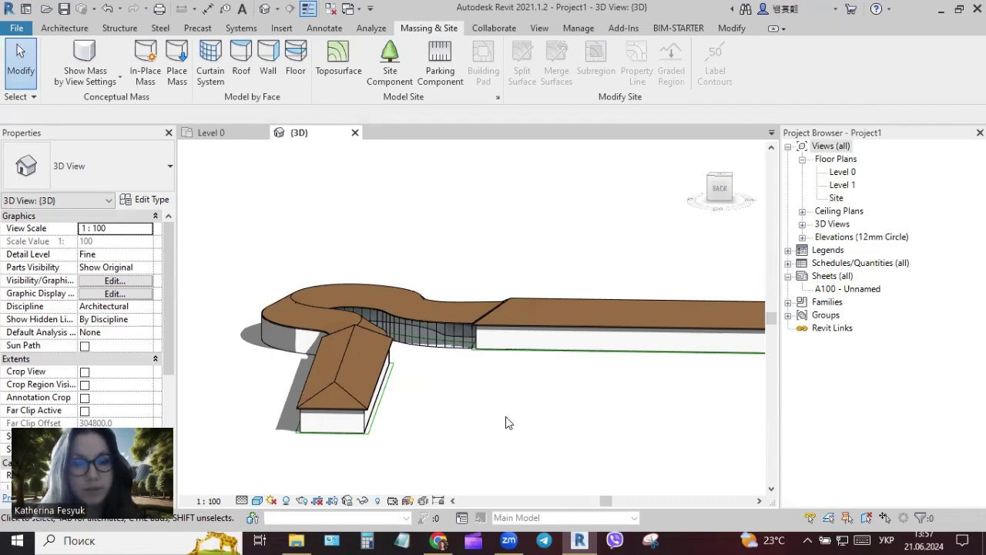
shift+middle_drag(505, 416, 569, 394)
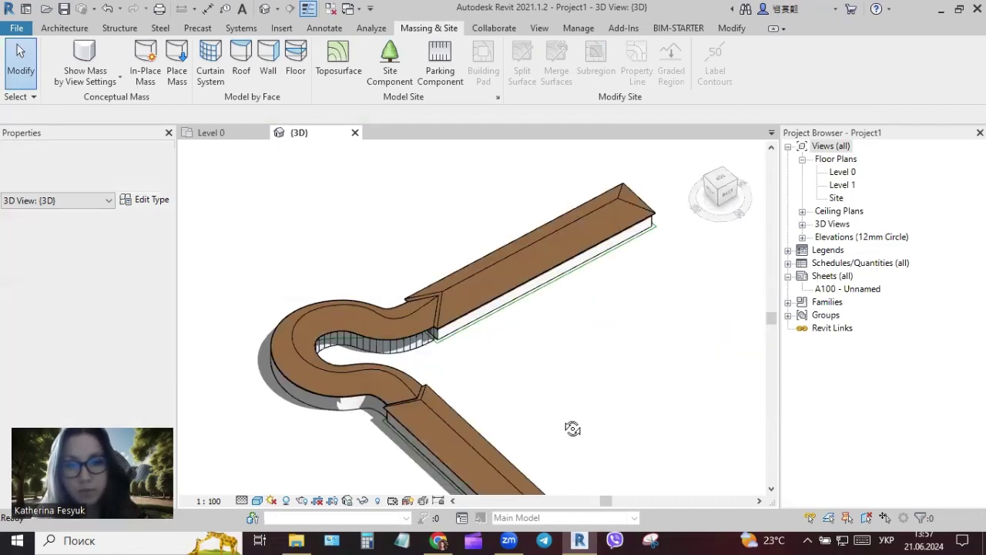
shift+middle_drag(573, 429, 593, 416)
shift+middle_drag(643, 376, 640, 337)
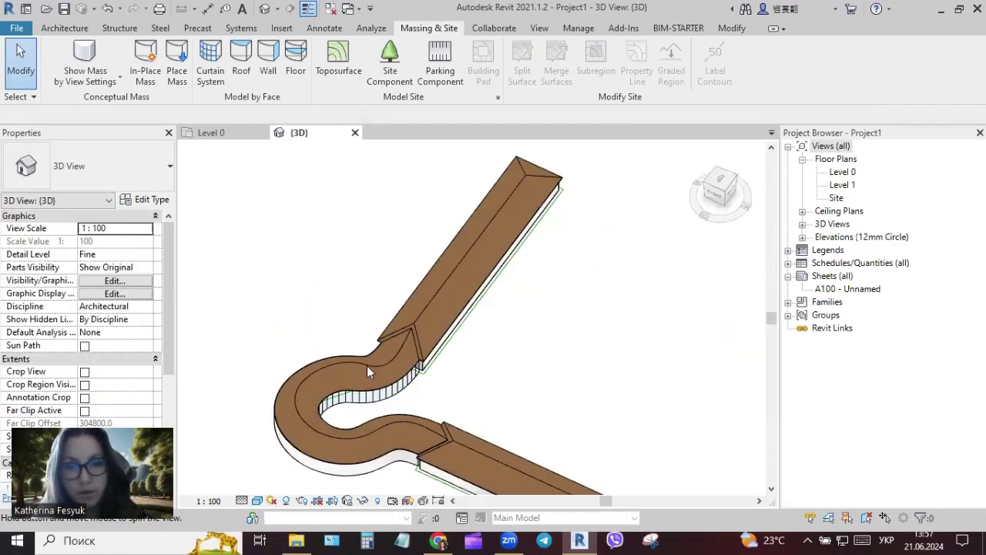
shift+middle_drag(366, 365, 345, 388)
scroll(358, 348, up, 2)
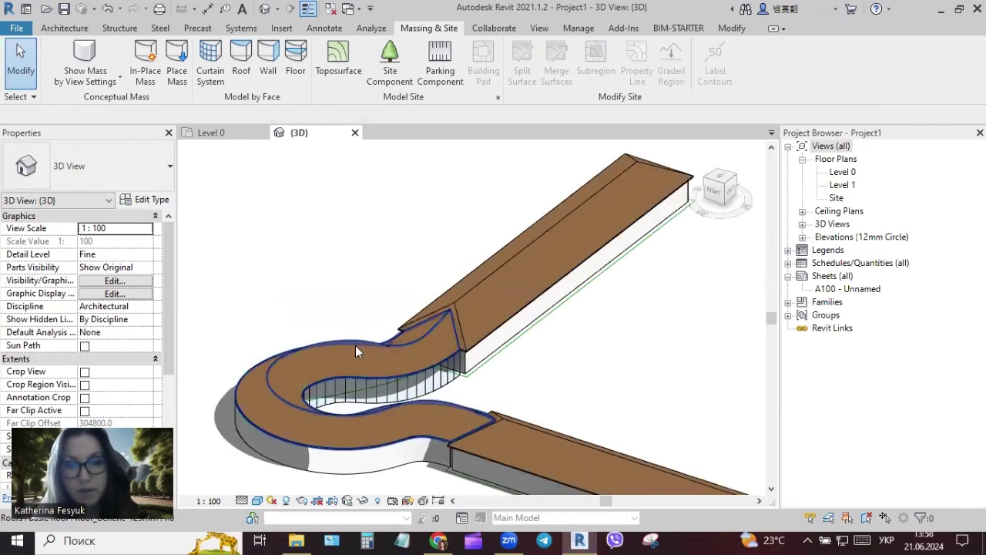
click(356, 347)
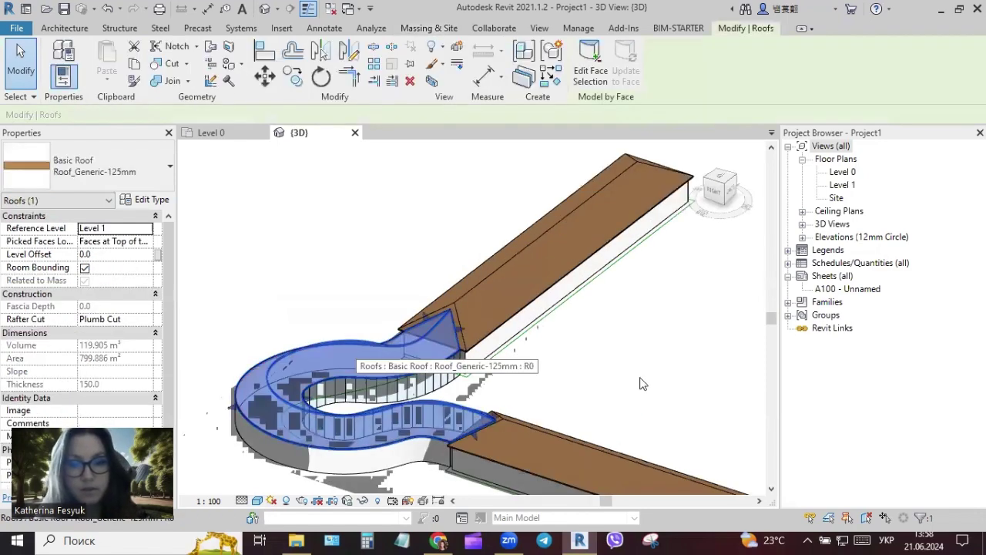
click(643, 383)
shift+middle_drag(412, 309, 539, 323)
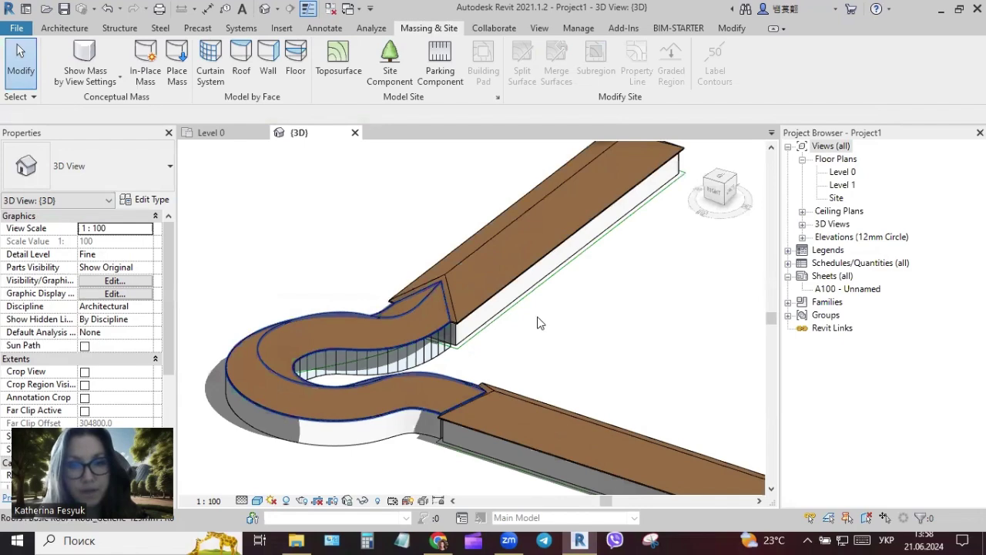
click(539, 320)
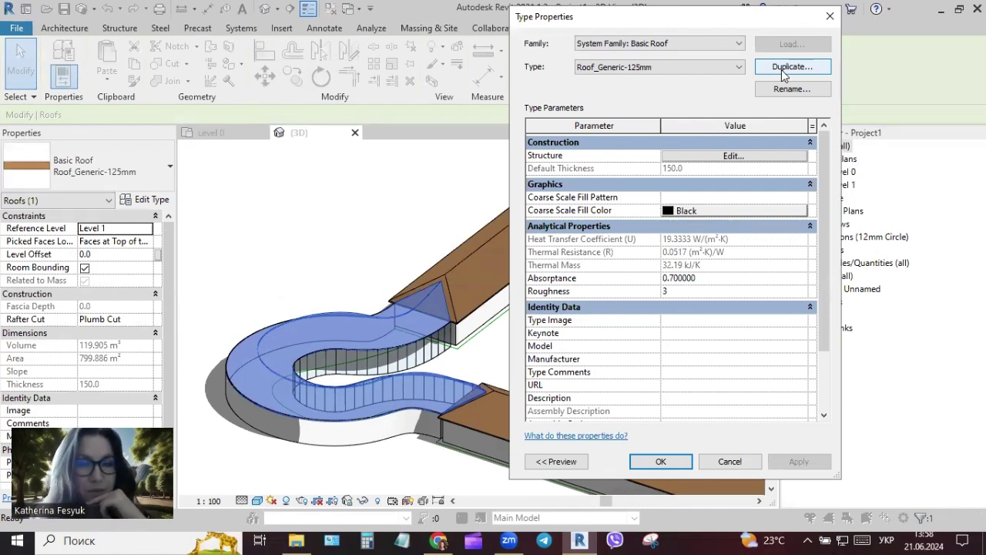
click(830, 15)
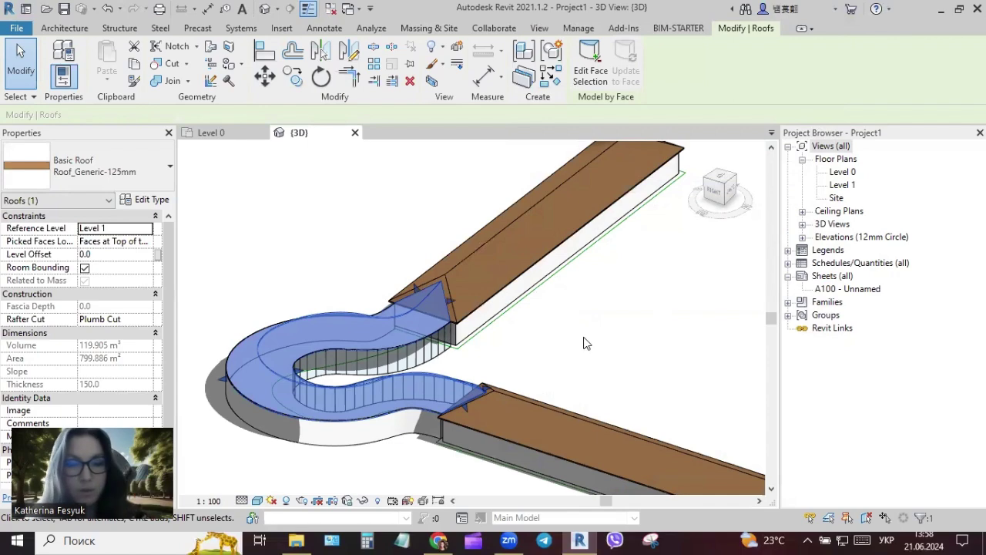
key(Escape)
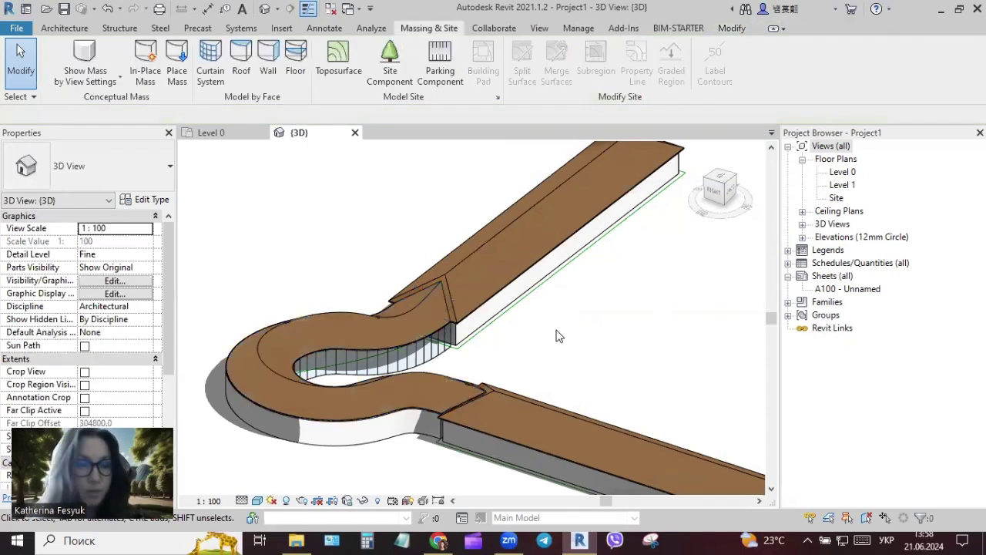
scroll(605, 349, down, 1)
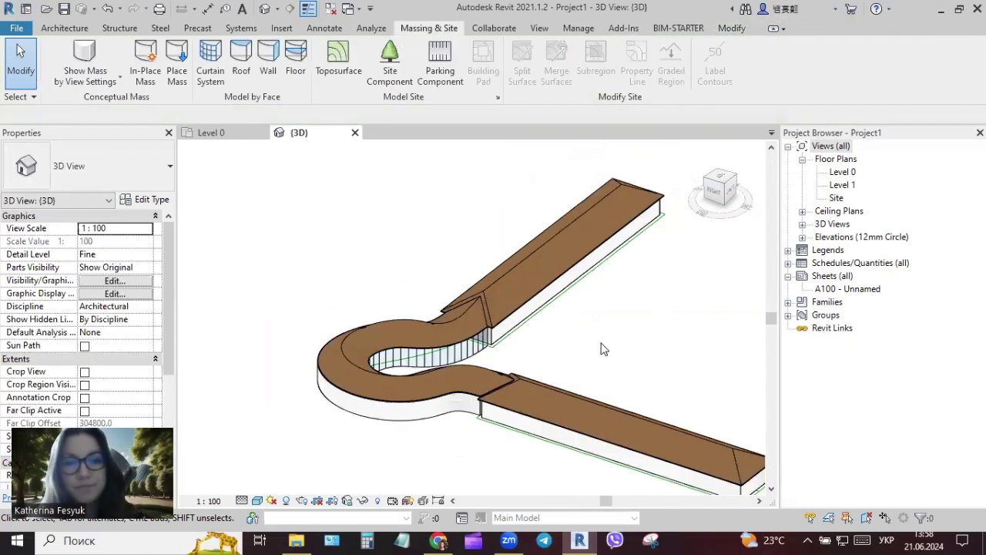
scroll(591, 348, down, 1)
shift+middle_drag(537, 468, 484, 456)
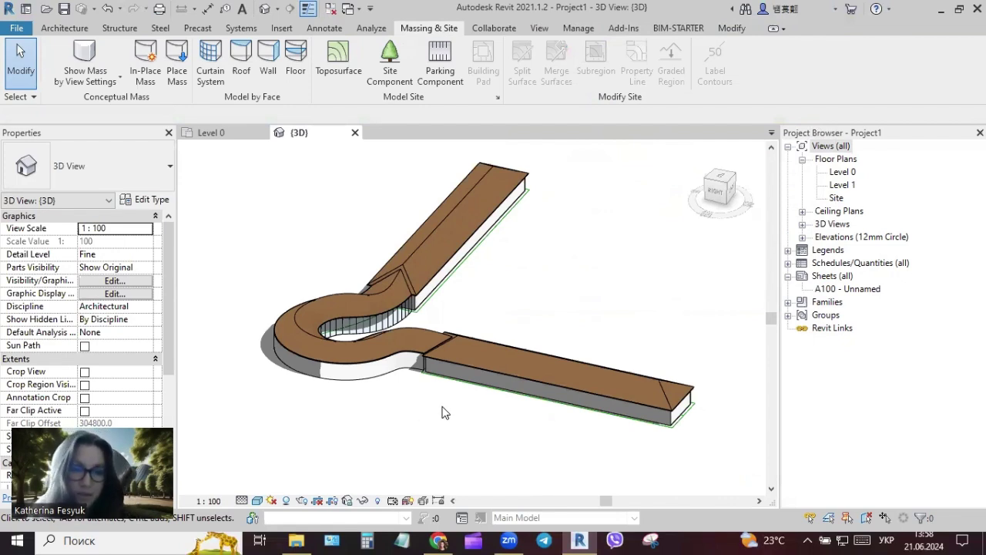
Bring the Chrome page with the Refugee Museum of Denmark aerial photo to the front.
click(438, 540)
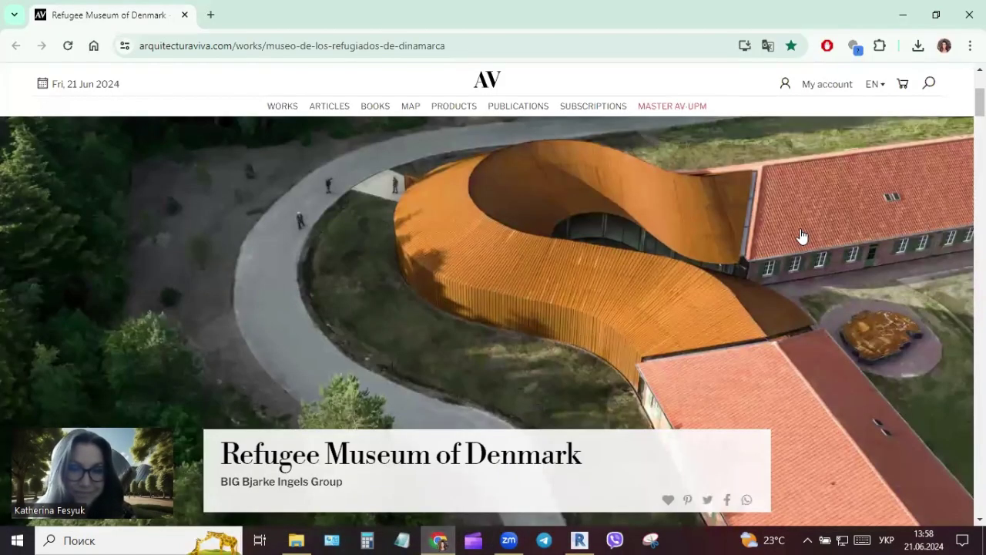